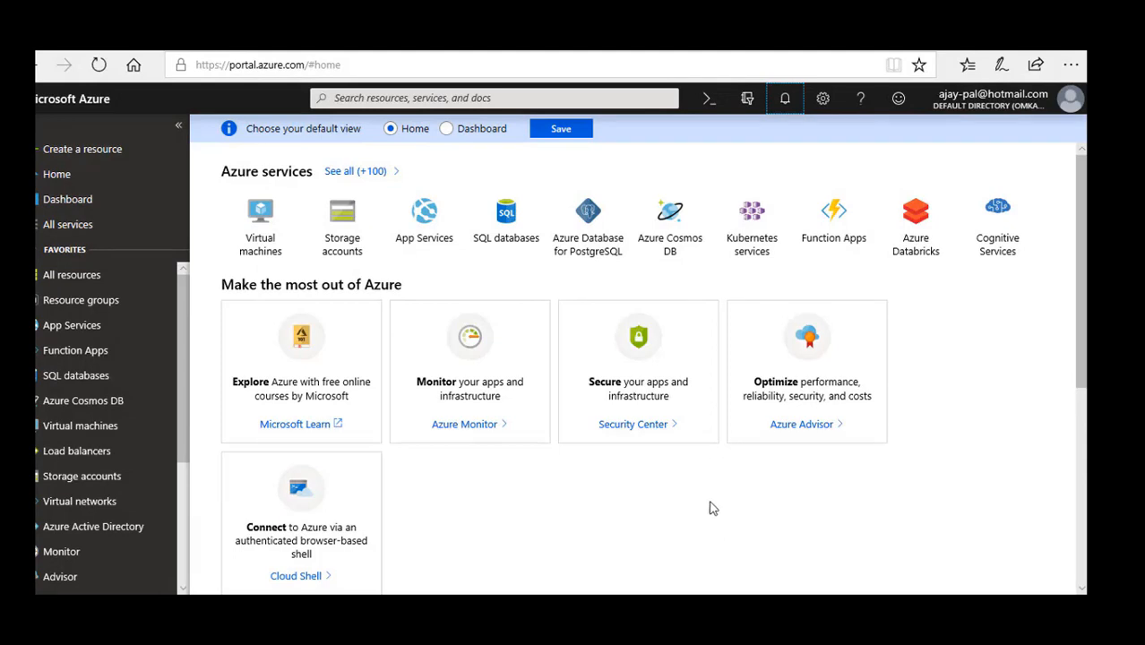
Start a new virtual network from the Networking category, named demoVNET1 with address space 10.0.0.0/16.
{"action": "left_click", "coordinate": [97, 150]}
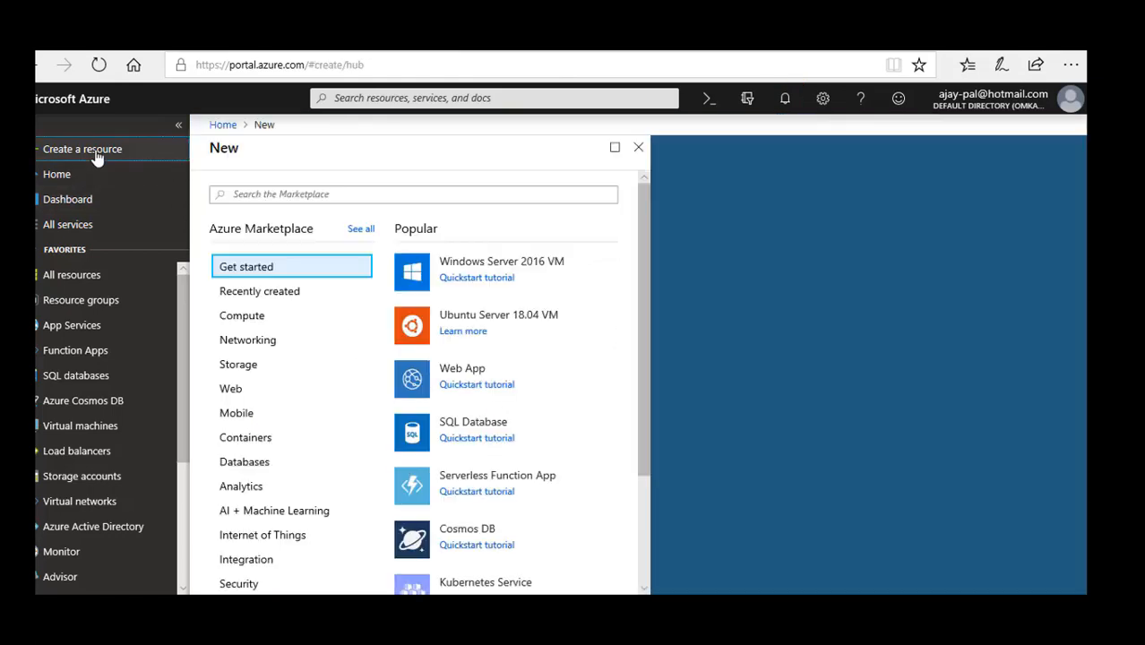
{"action": "left_click", "coordinate": [248, 343]}
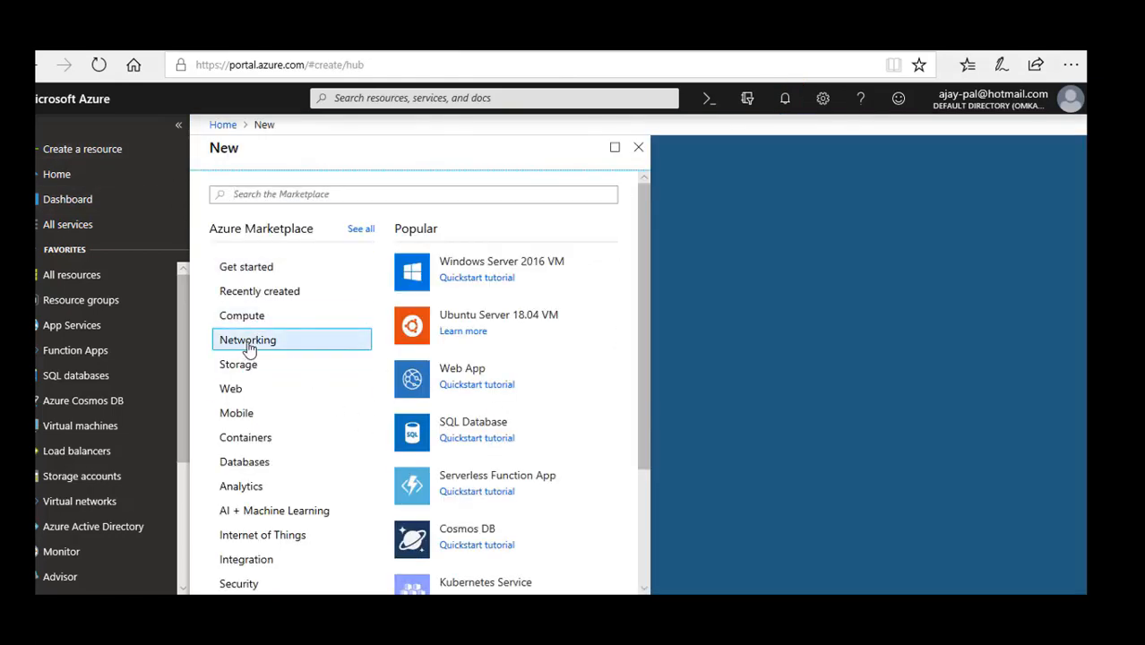
{"action": "left_click", "coordinate": [495, 266]}
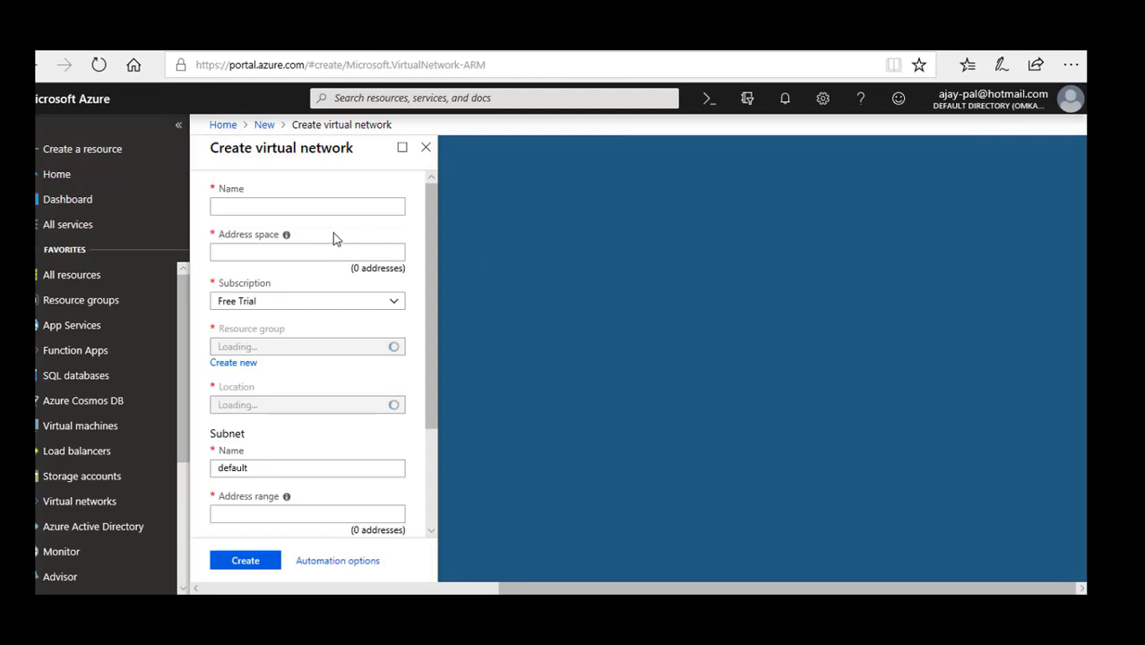
{"action": "type", "text": "demoVNET1"}
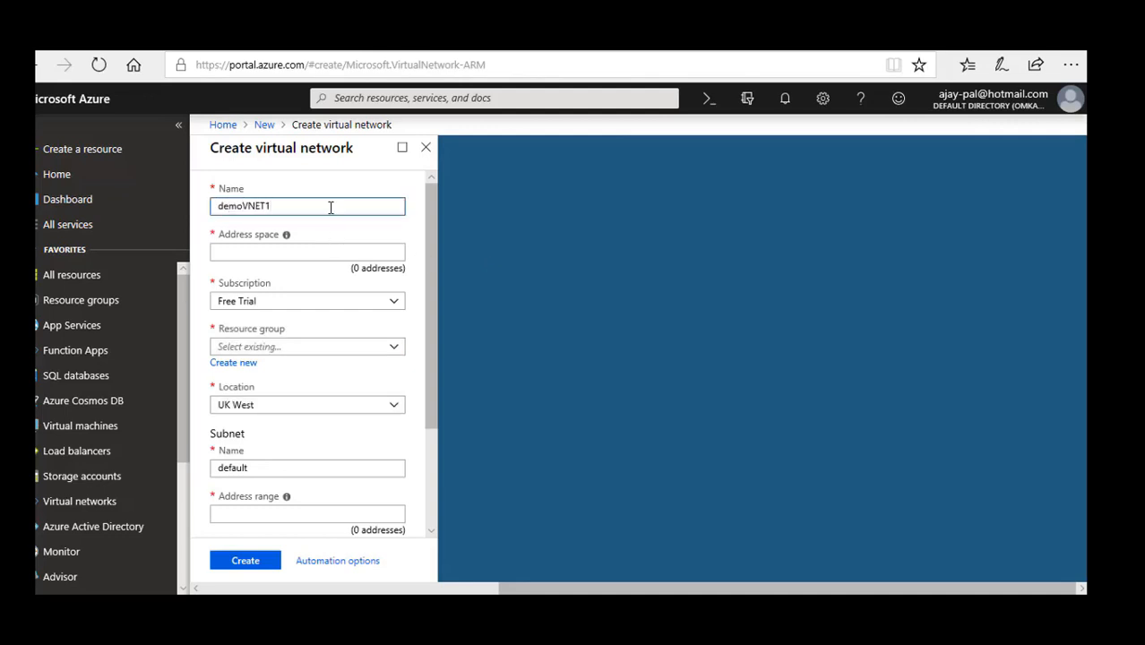
{"action": "key", "text": "Tab"}
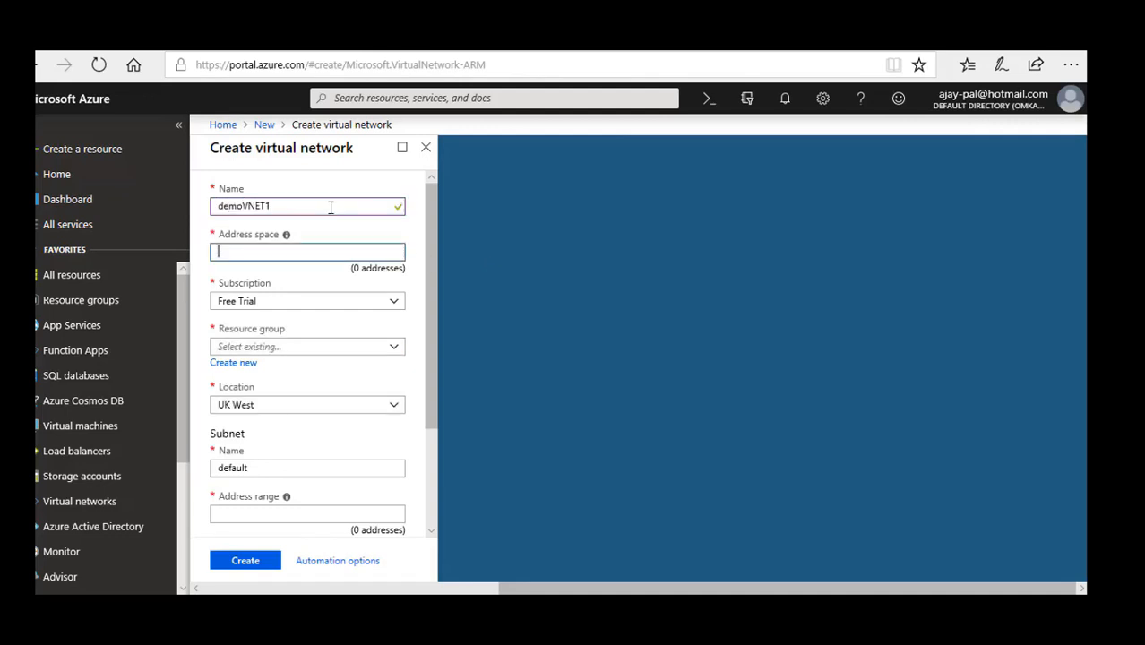
{"action": "type", "text": "10.0.0.0/16"}
Create a new resource group named RG1 for the virtual network.
{"action": "left_click", "coordinate": [235, 364]}
{"action": "type", "text": "RG1"}
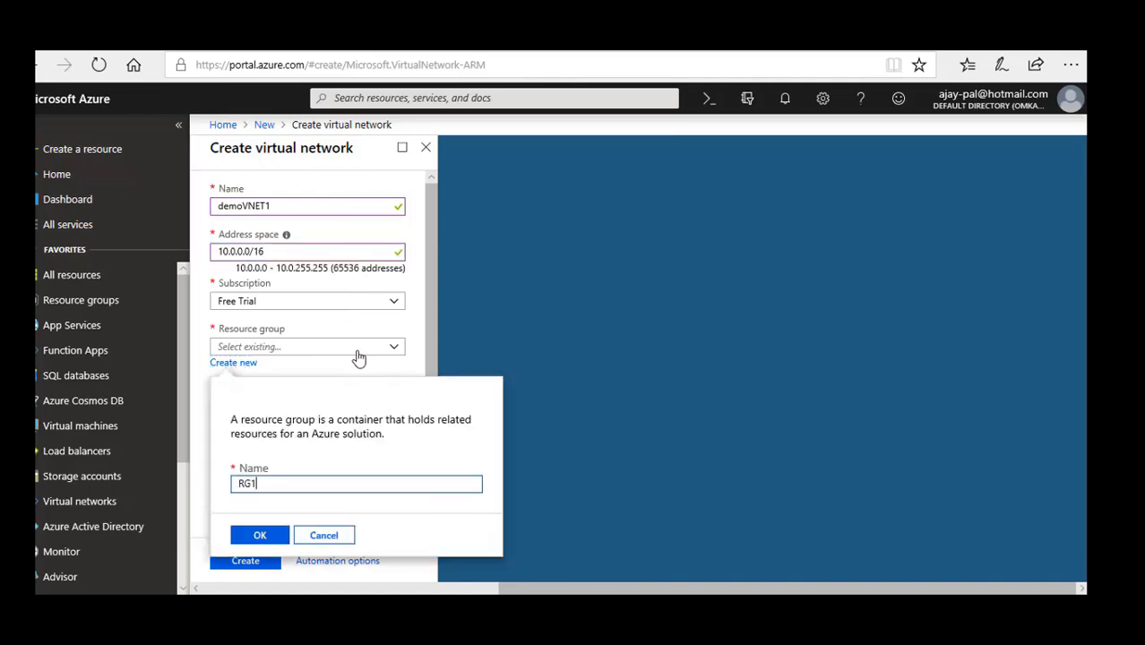
{"action": "left_click", "coordinate": [269, 540]}
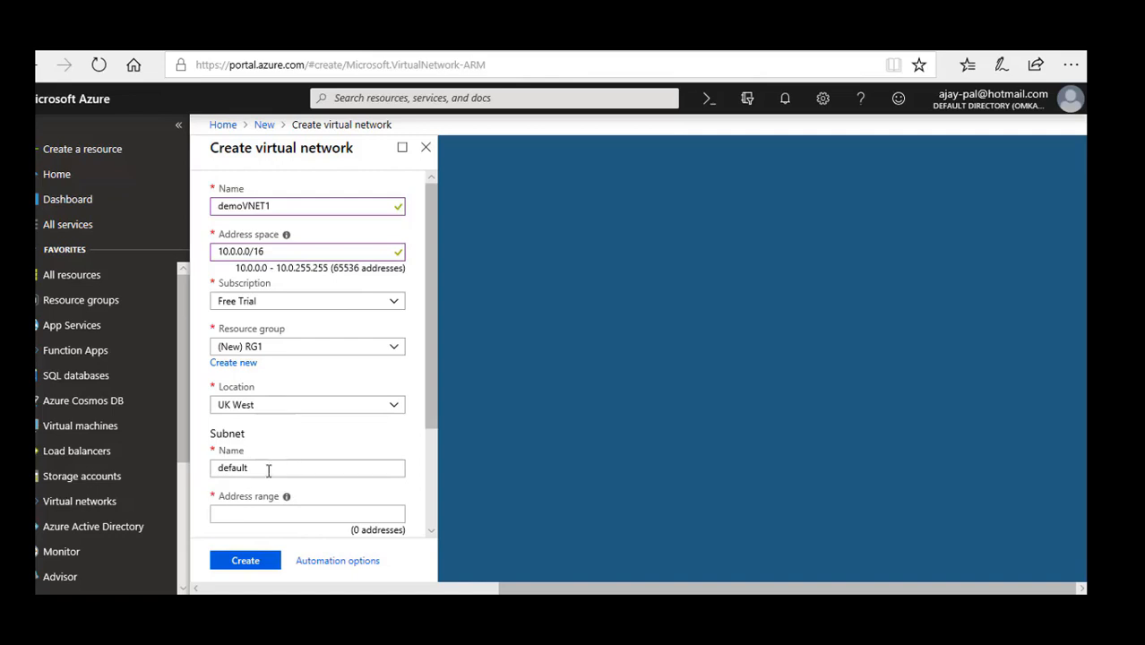
Name the network's first subnet Public with address range 10.0.0.0/24 and create the virtual network.
{"action": "double_click", "coordinate": [268, 471]}
{"action": "type", "text": "Publ"}
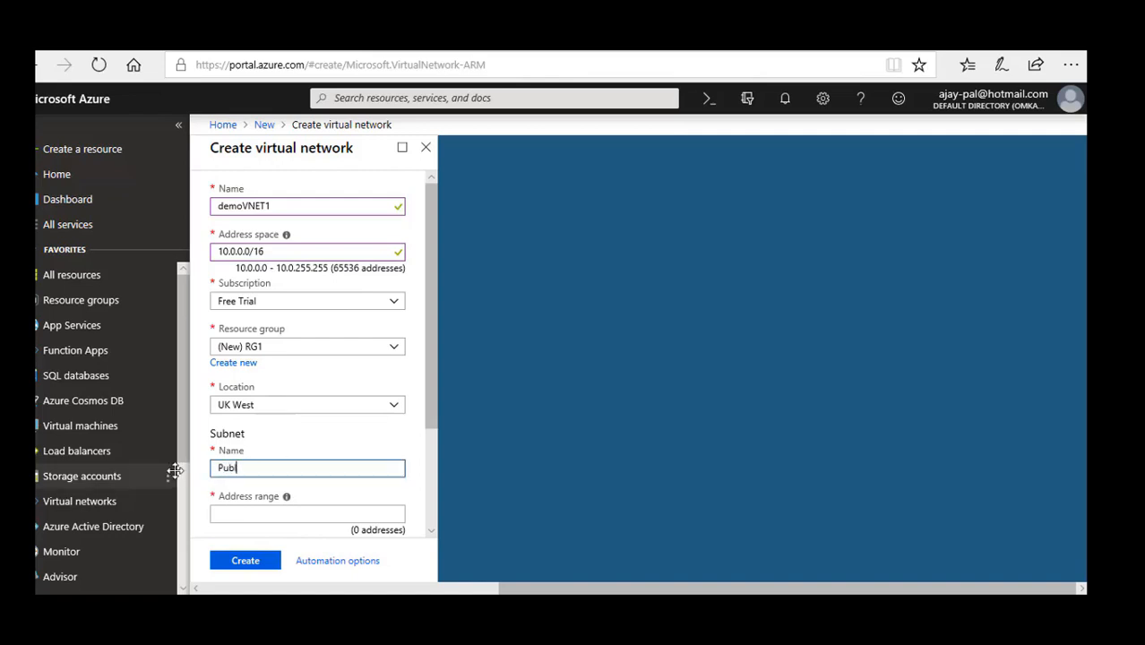
{"action": "type", "text": "ic"}
{"action": "key", "text": "Tab"}
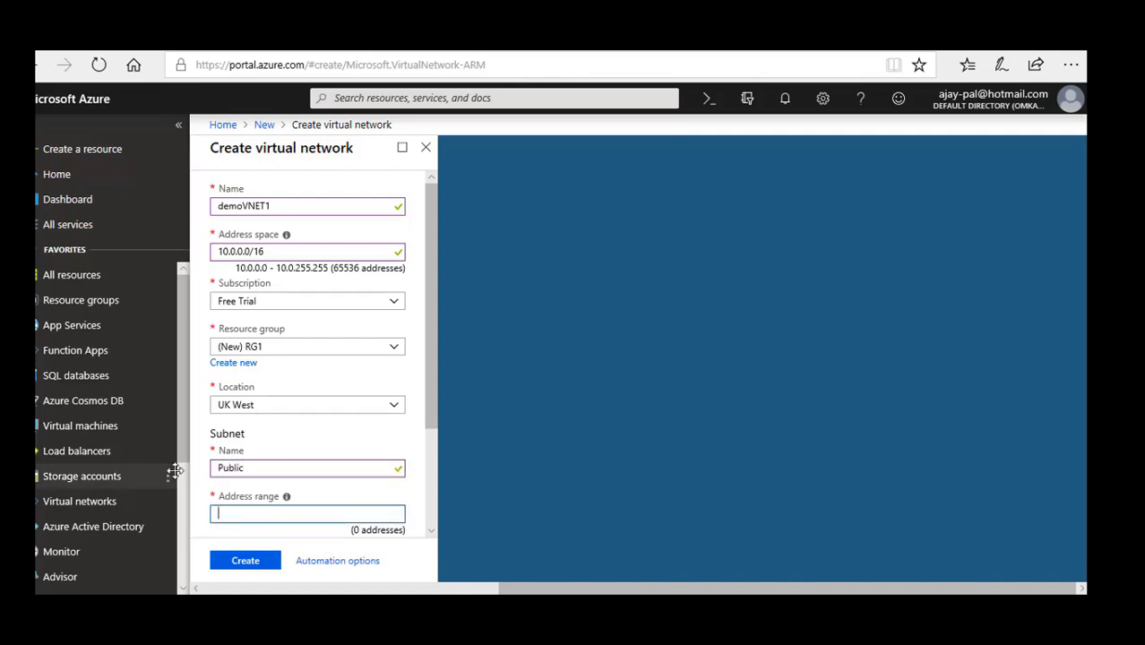
{"action": "type", "text": "10.0.0.0/24"}
{"action": "scroll", "coordinate": [287, 504], "scroll_direction": "down", "scroll_amount": 3}
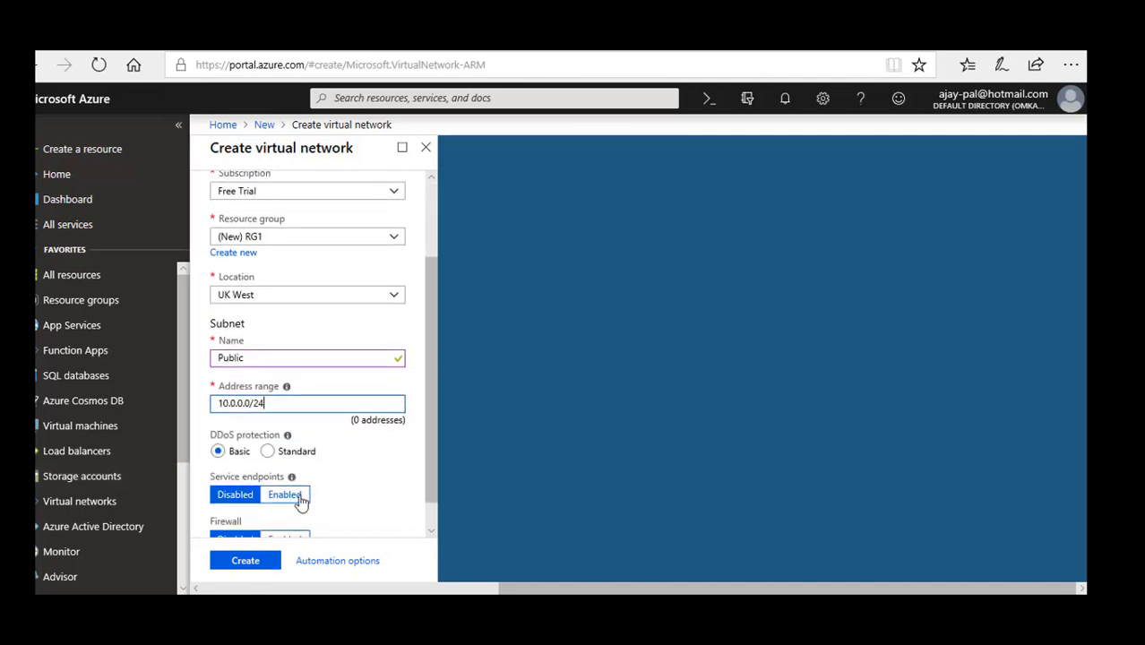
{"action": "left_click", "coordinate": [231, 563]}
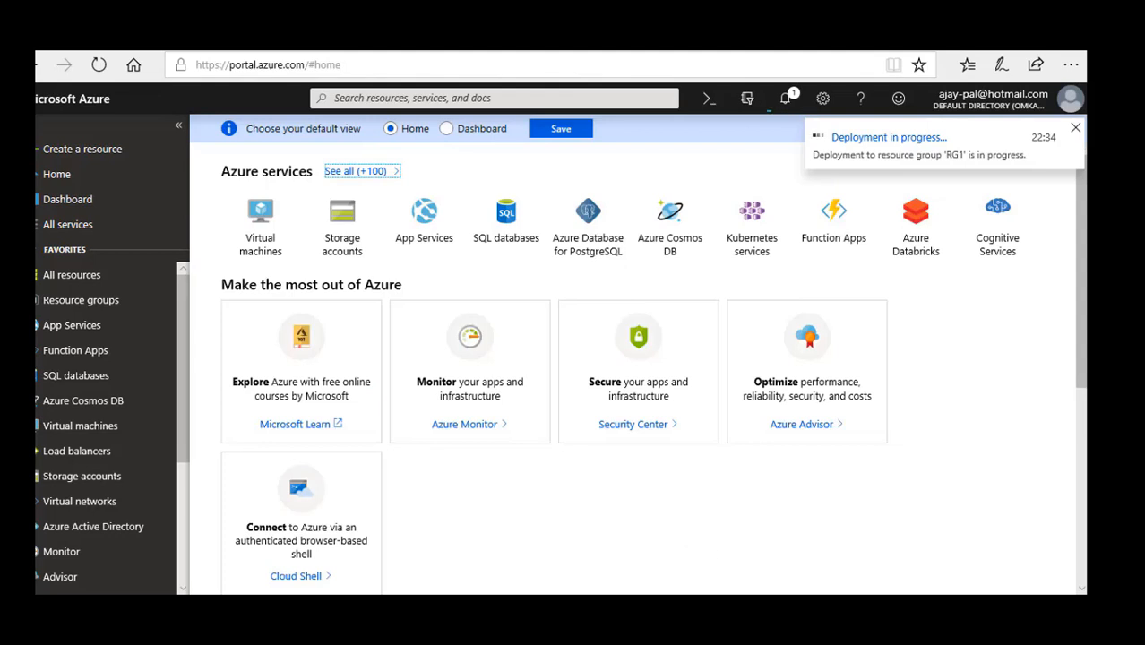
Open the deployed demoVNET1 network's subnets and add a subnet named Private with the suggested range 10.0.1.0/24.
{"action": "left_click", "coordinate": [807, 614]}
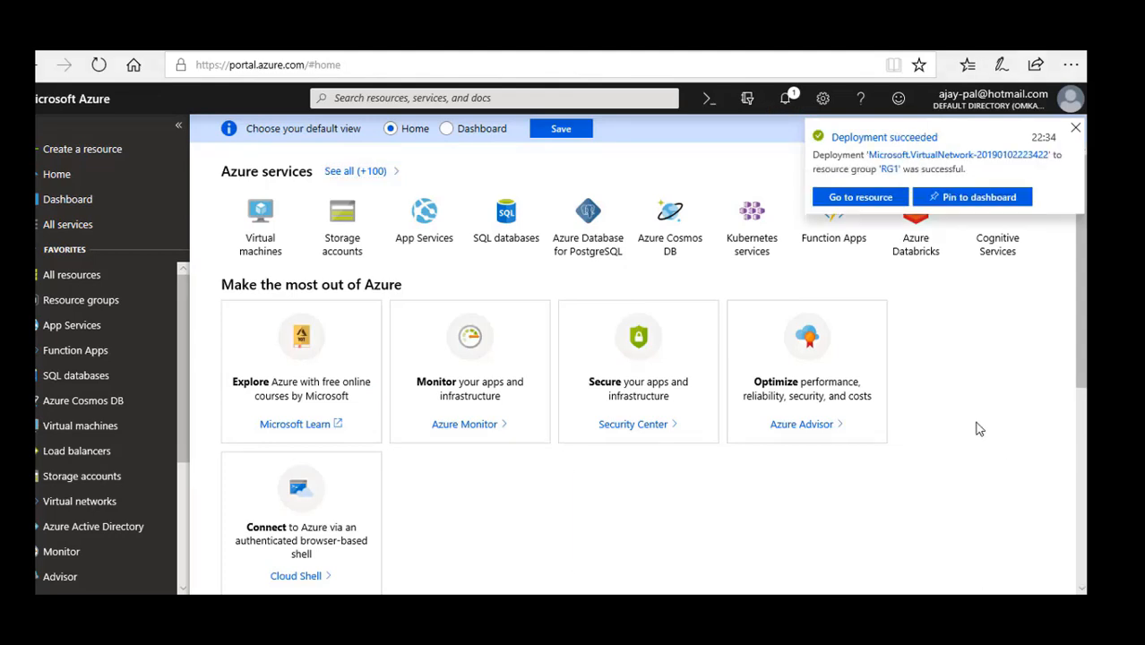
{"action": "left_click", "coordinate": [859, 198]}
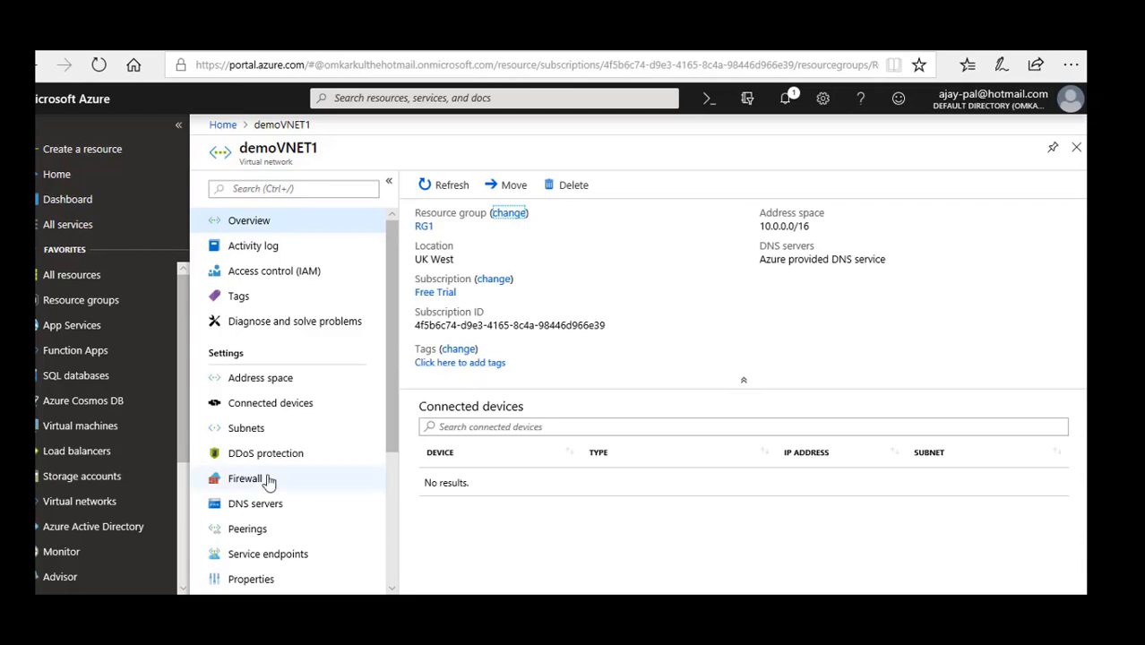
{"action": "left_click", "coordinate": [251, 429]}
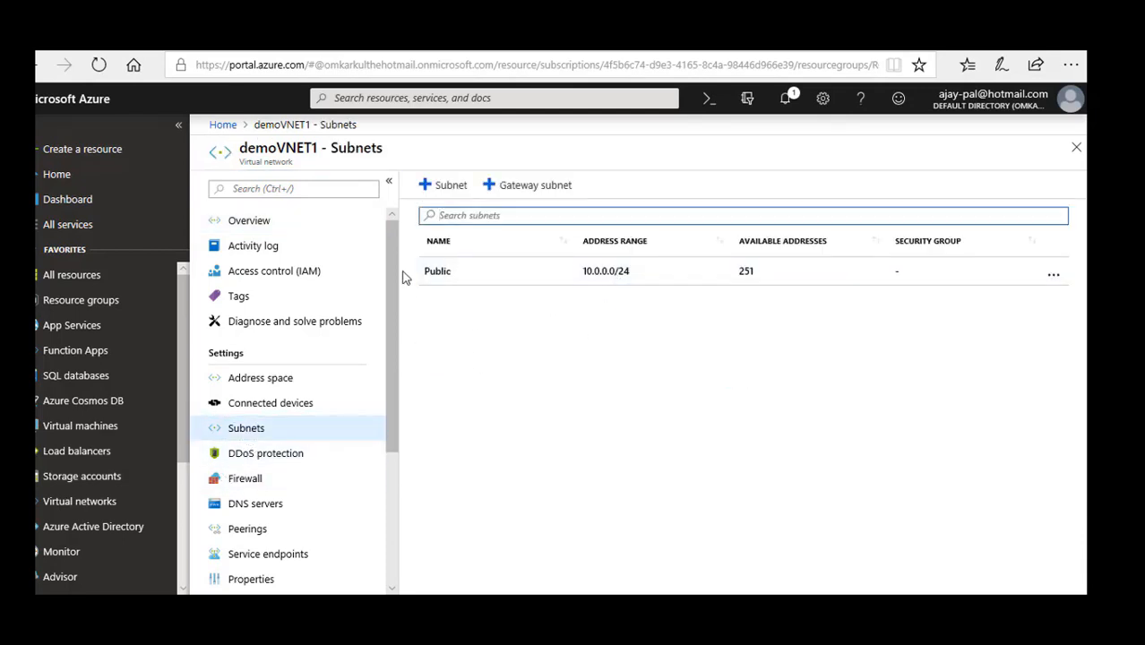
{"action": "left_click", "coordinate": [445, 185]}
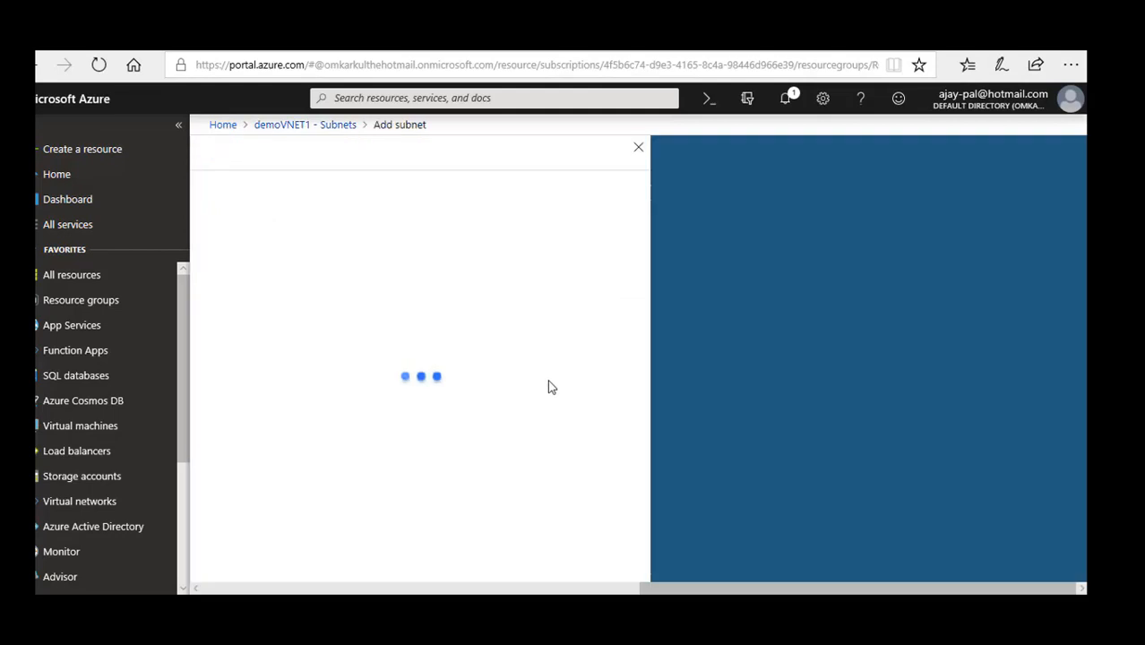
{"action": "type", "text": "Priv"}
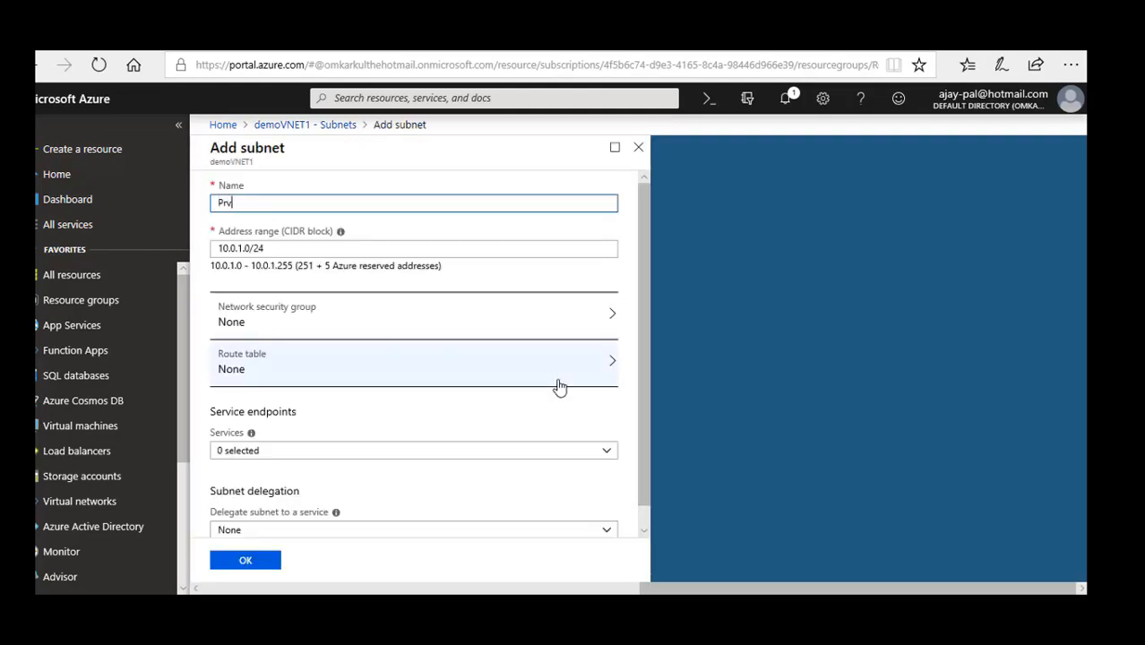
{"action": "type", "text": "ate"}
{"action": "scroll", "coordinate": [582, 386], "scroll_direction": "down", "scroll_amount": 1}
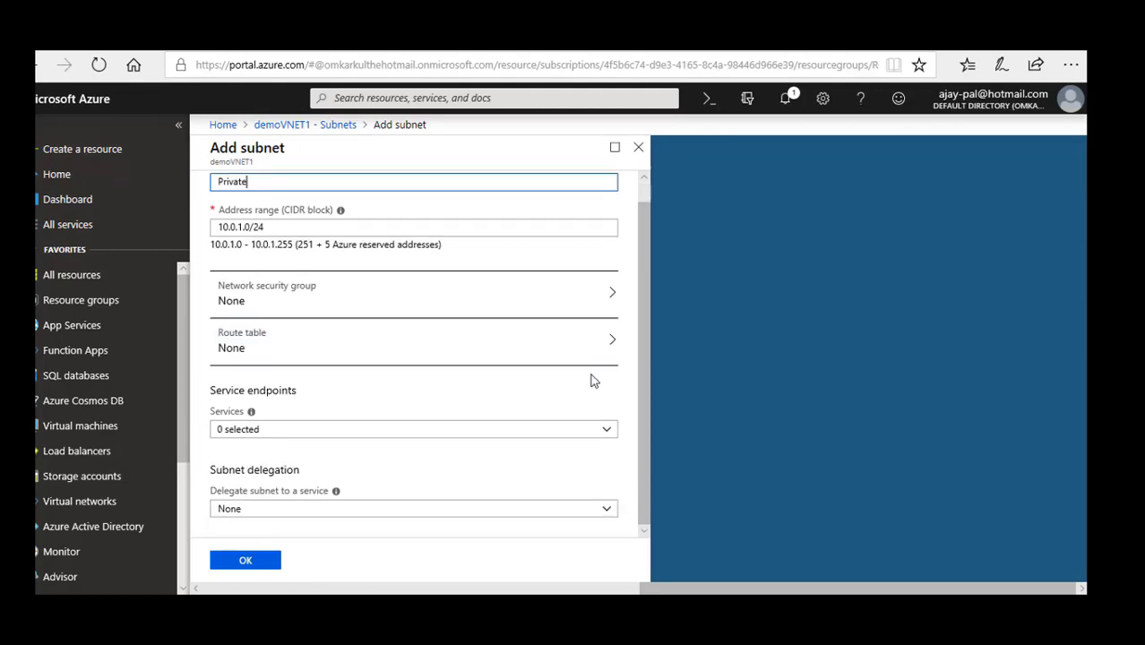
{"action": "left_click", "coordinate": [247, 563]}
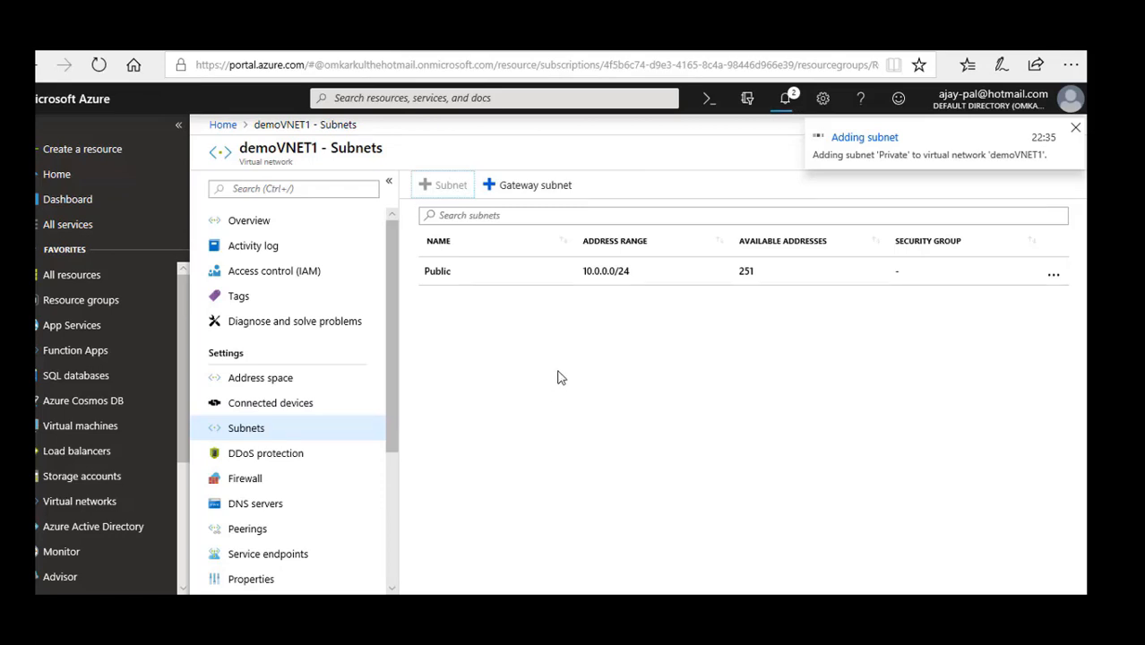
Add another subnet named DMZ to demoVNET1 with the suggested range 10.0.2.0/24.
{"action": "left_click", "coordinate": [445, 188]}
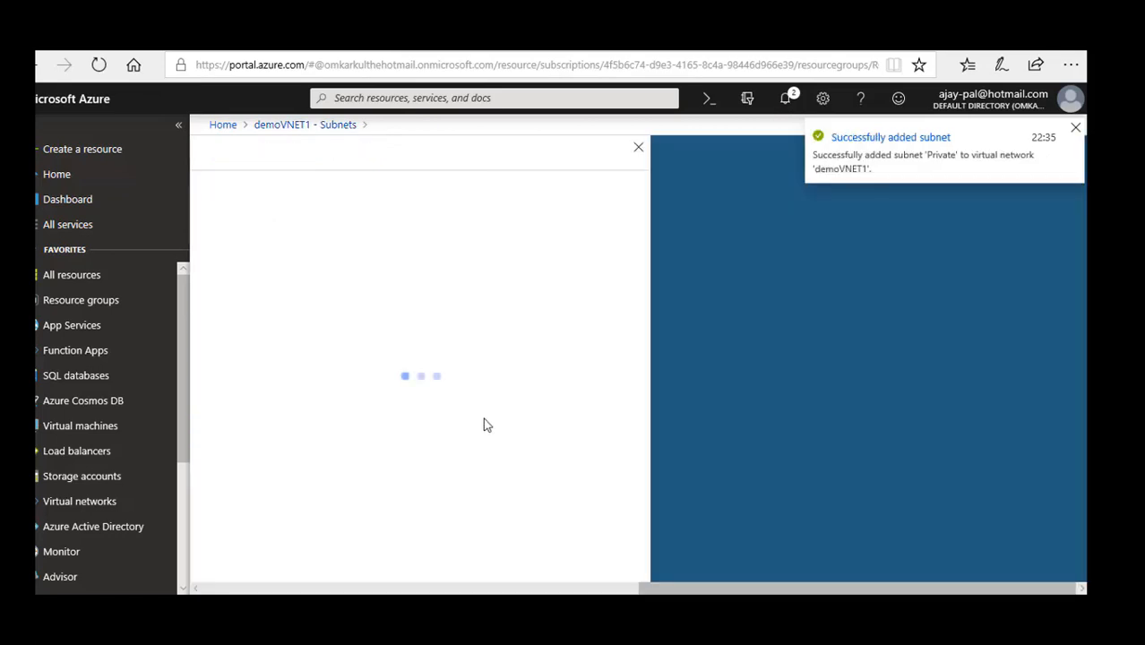
{"action": "type", "text": "D"}
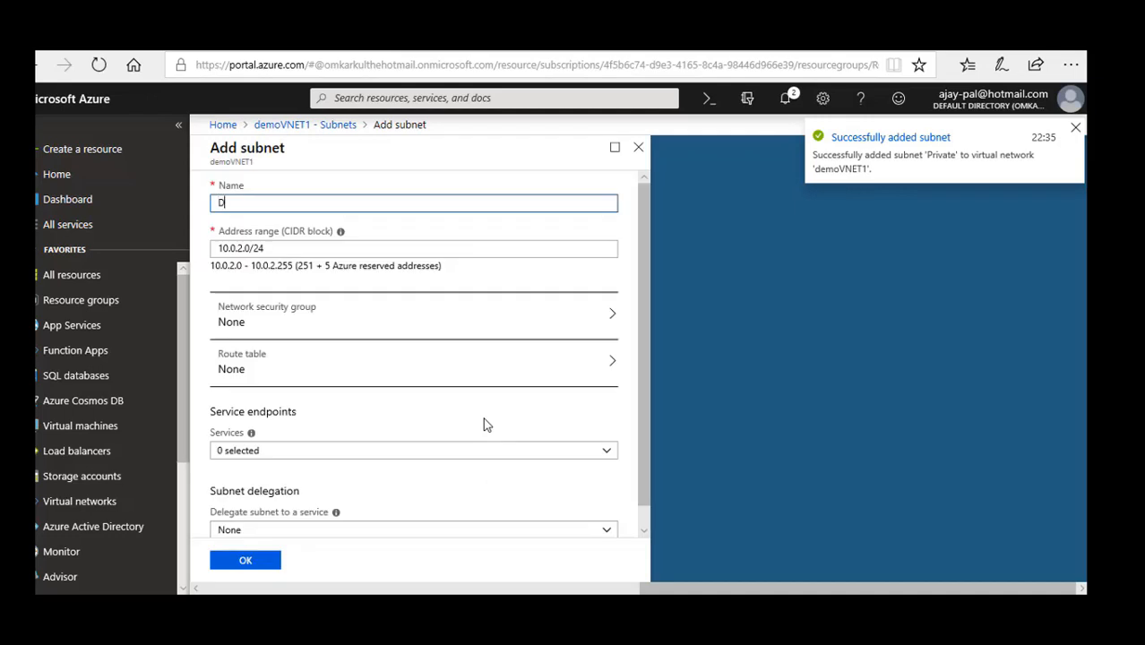
{"action": "type", "text": "MZ"}
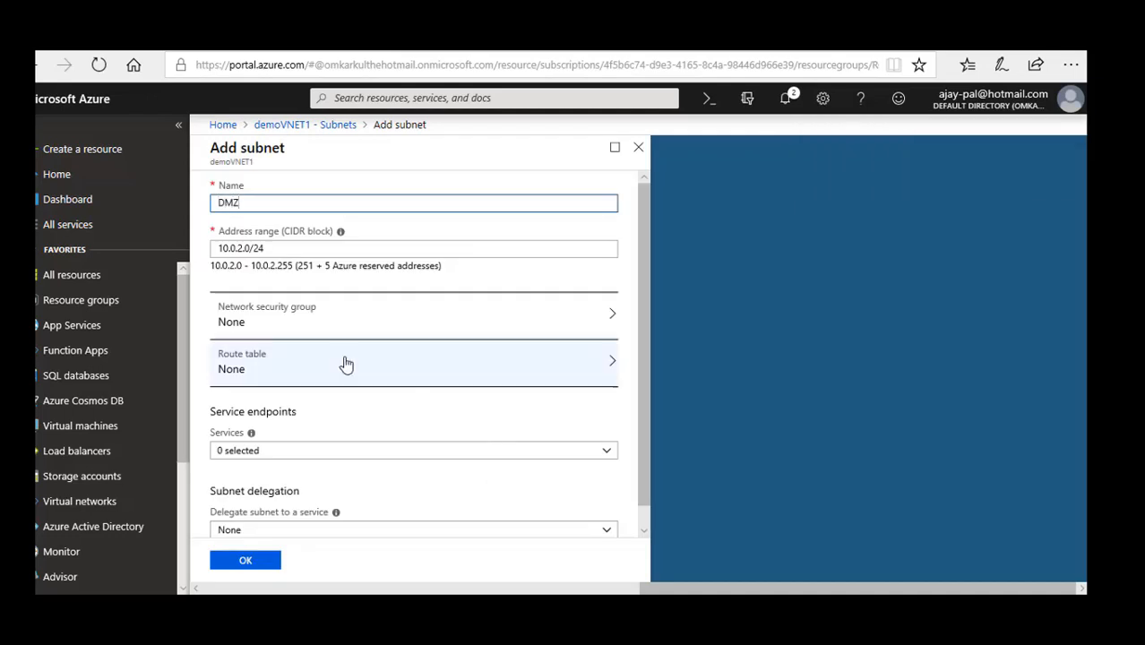
{"action": "scroll", "coordinate": [335, 441], "scroll_direction": "down", "scroll_amount": 1}
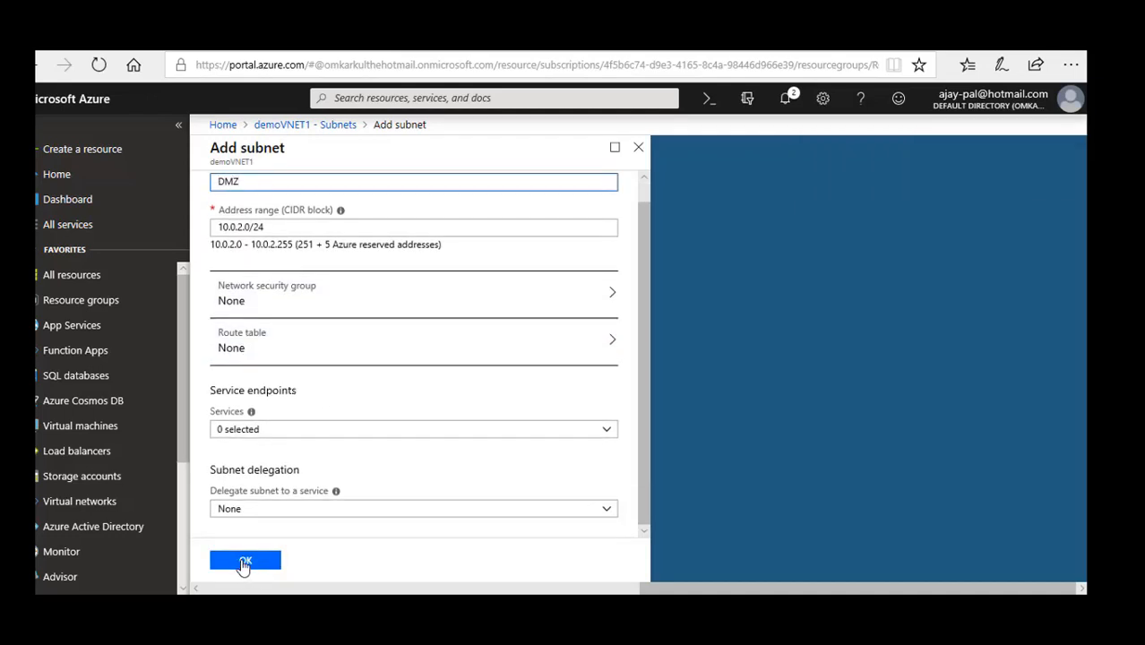
{"action": "left_click", "coordinate": [244, 561]}
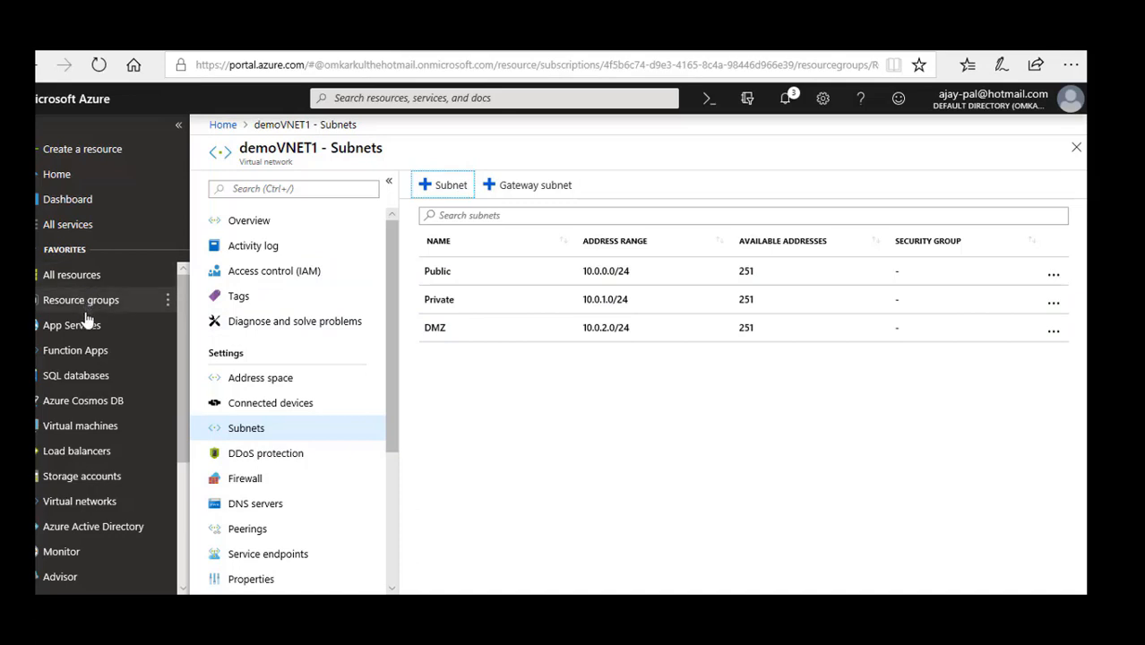
Start creating a virtual machine from the Windows Server 2016 Datacenter compute offering and name it demovmNVA.
{"action": "left_click", "coordinate": [81, 149]}
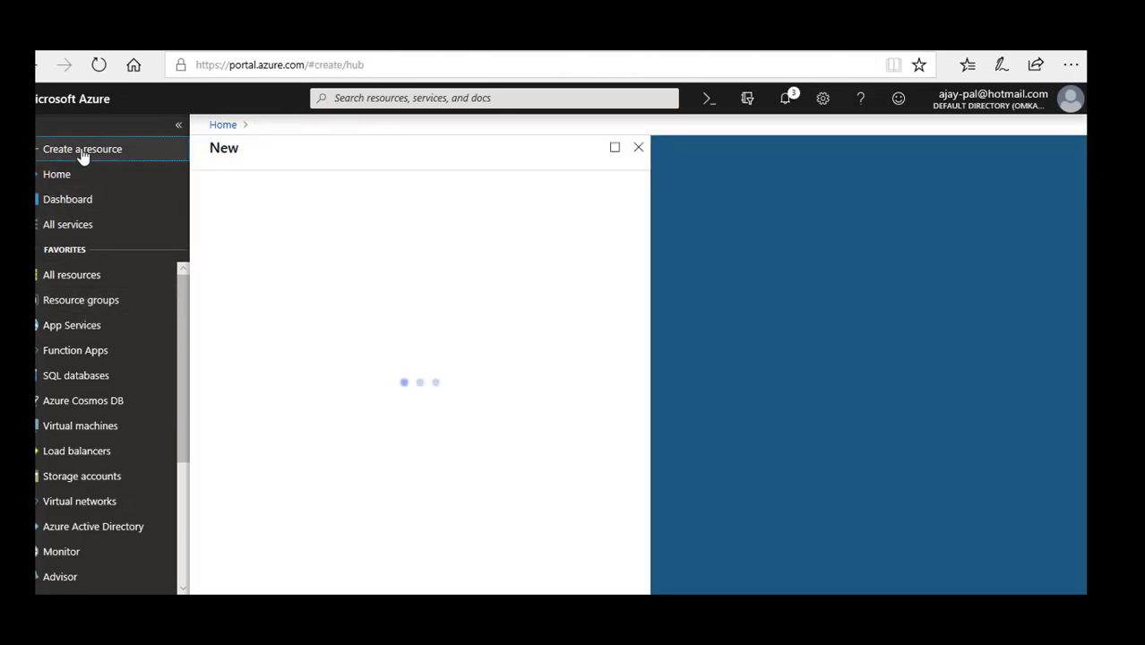
{"action": "left_click", "coordinate": [229, 318]}
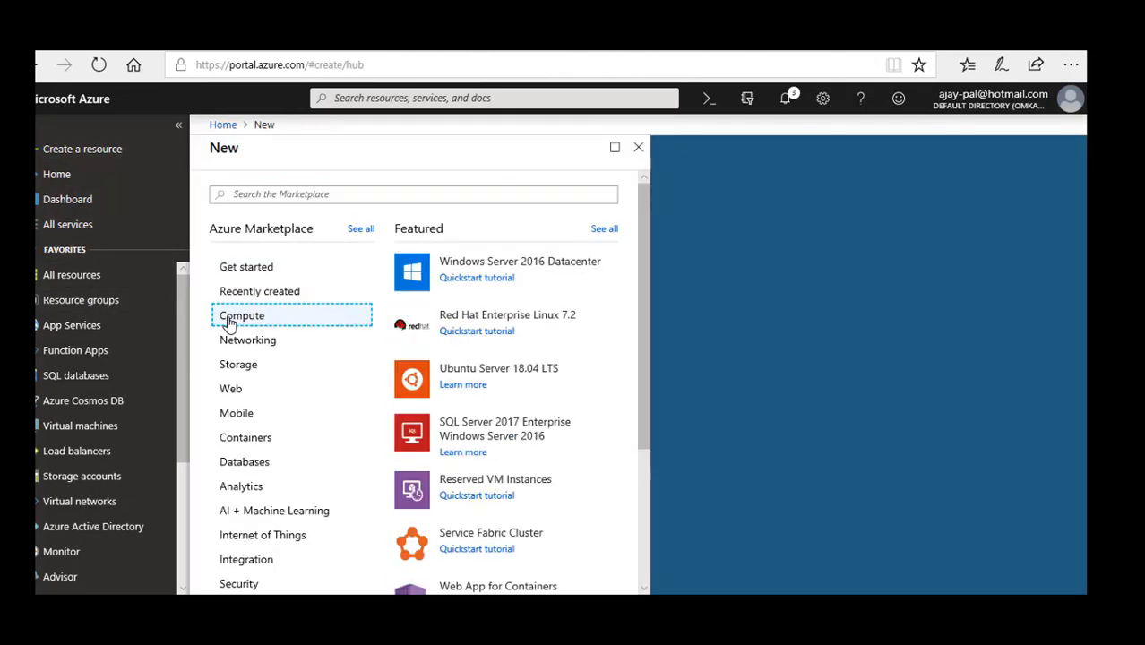
{"action": "left_click", "coordinate": [547, 267]}
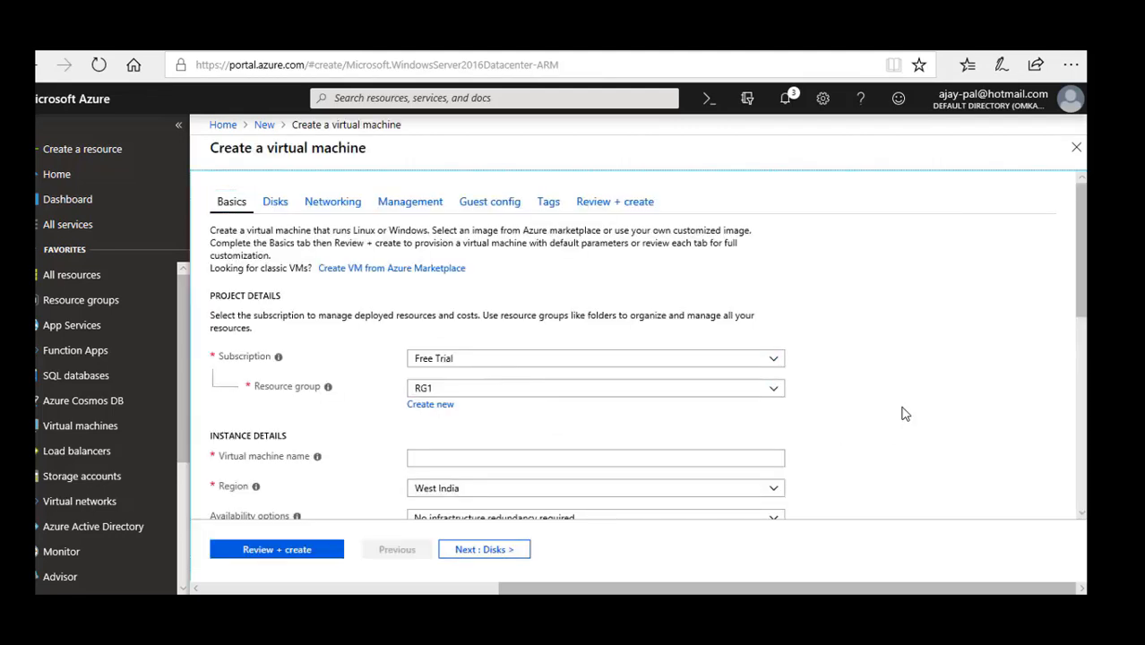
{"action": "scroll", "coordinate": [902, 413], "scroll_direction": "down", "scroll_amount": 1}
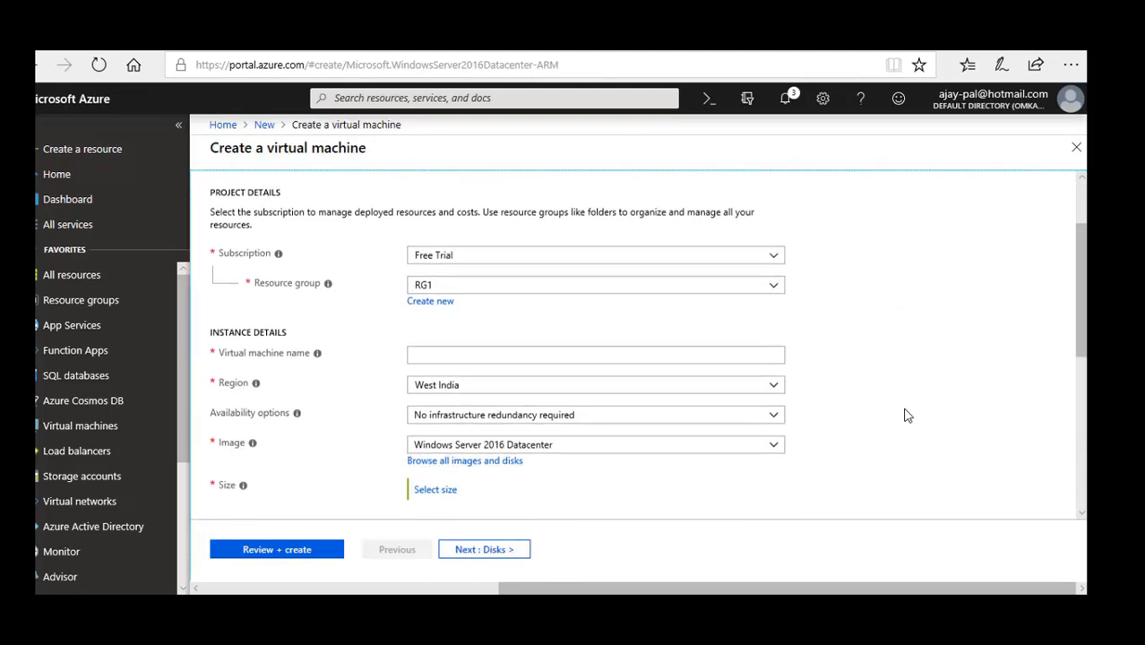
{"action": "left_click", "coordinate": [525, 353]}
{"action": "type", "text": "de"}
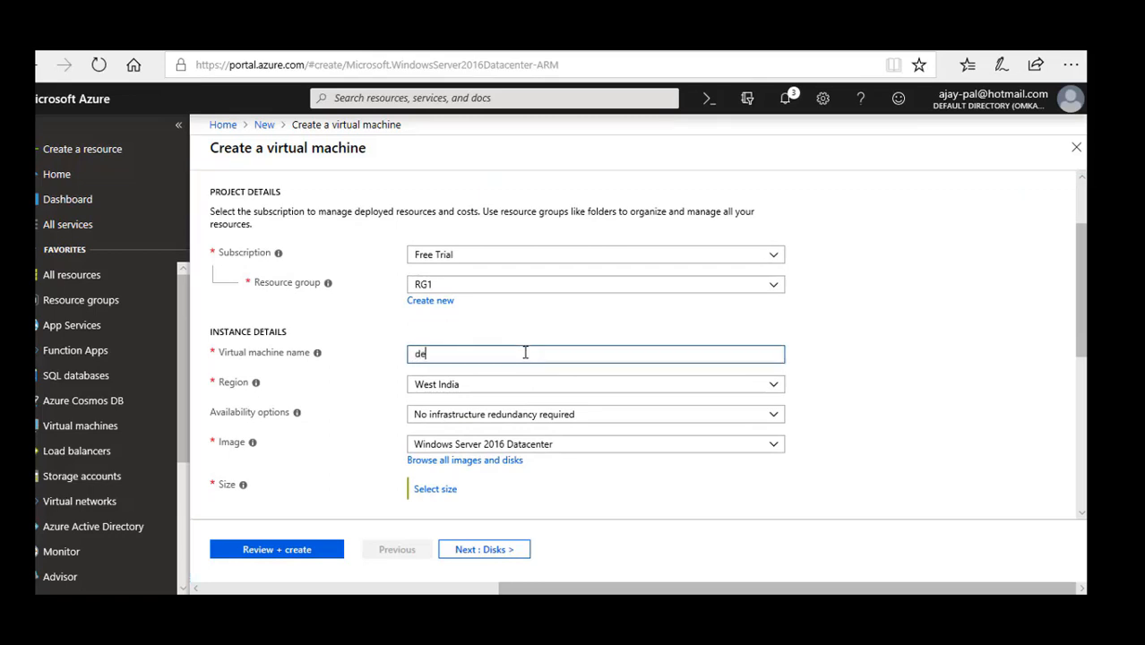
{"action": "type", "text": "movmNVA"}
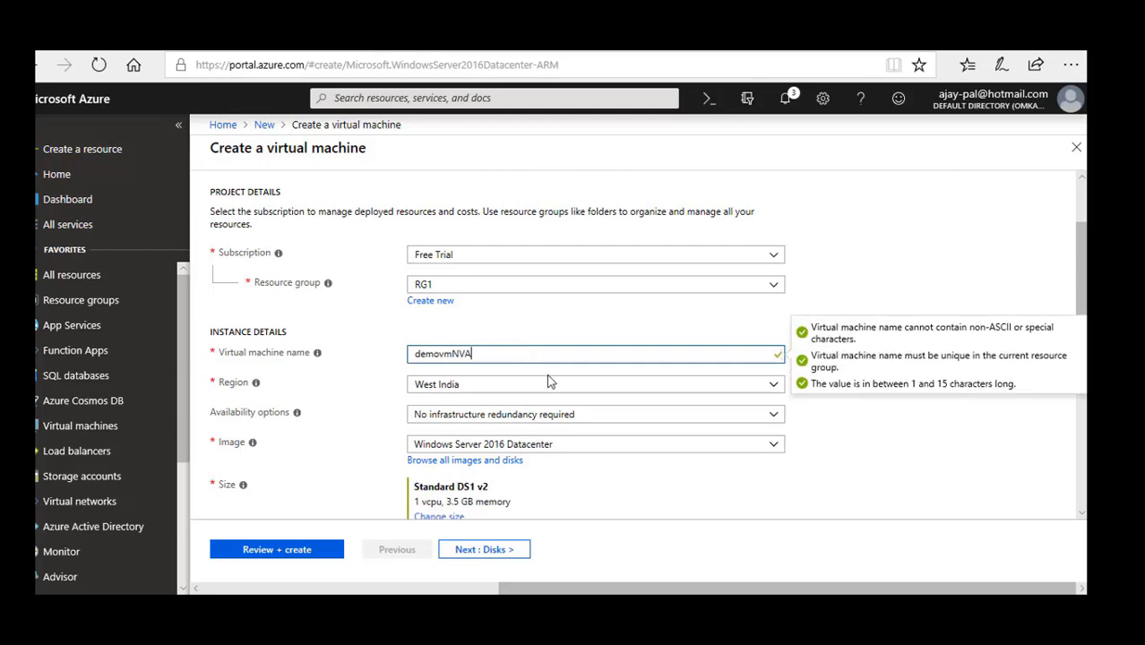
Set the virtual machine's region to UK West and its image to Windows Server 2012 R2 Datacenter.
{"action": "left_click", "coordinate": [551, 385]}
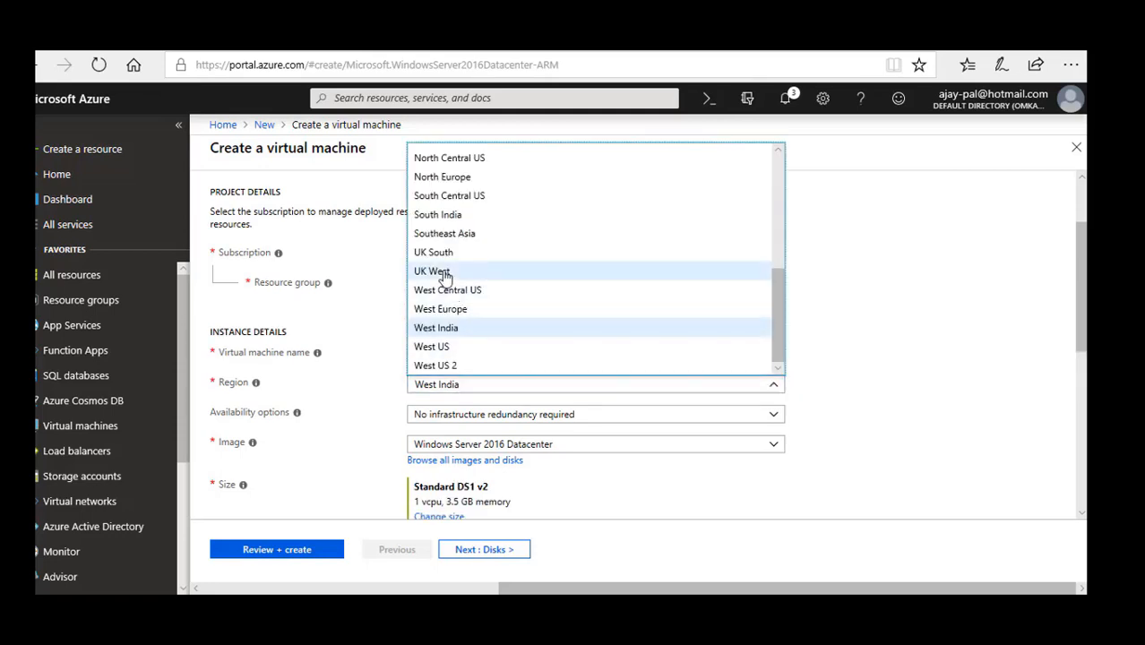
{"action": "left_click", "coordinate": [448, 270]}
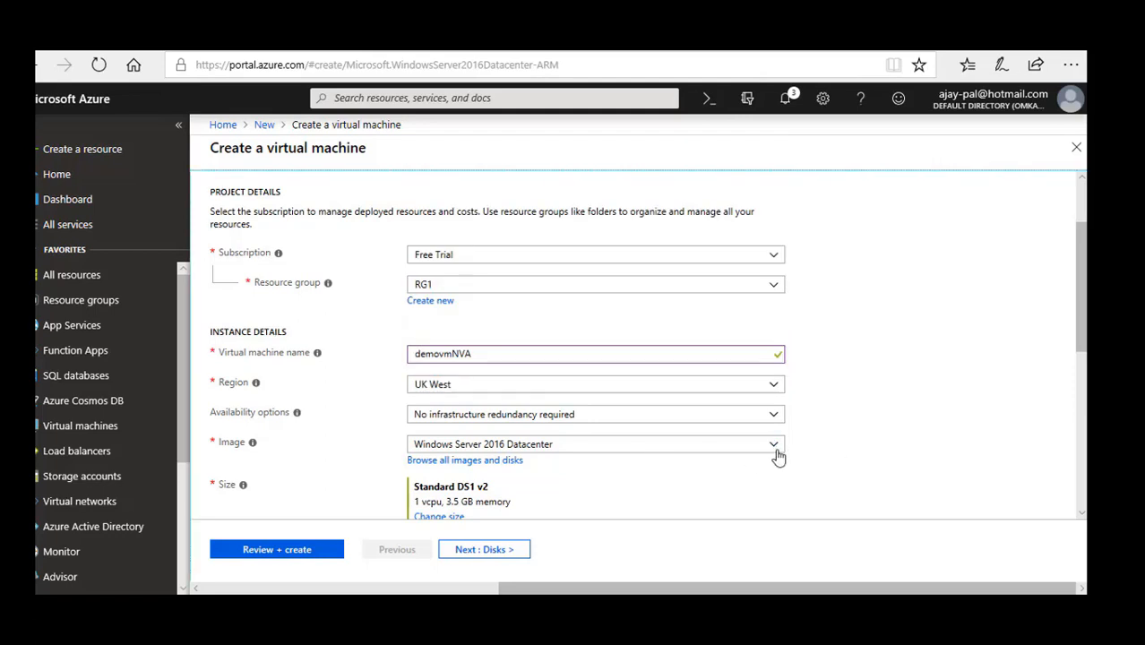
{"action": "left_click", "coordinate": [776, 448]}
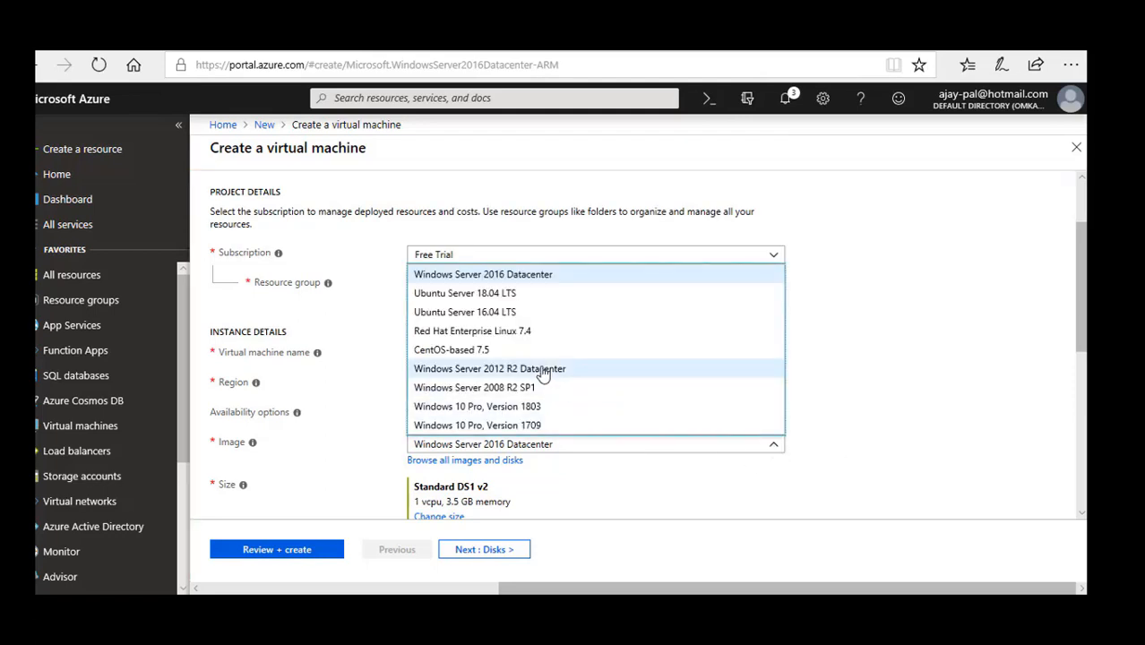
{"action": "left_click", "coordinate": [919, 443]}
Set the virtual machine's administrator username to demouser, then enter and confirm the administrator password.
{"action": "scroll", "coordinate": [922, 445], "scroll_direction": "down", "scroll_amount": 1}
{"action": "scroll", "coordinate": [922, 445], "scroll_direction": "down", "scroll_amount": 1}
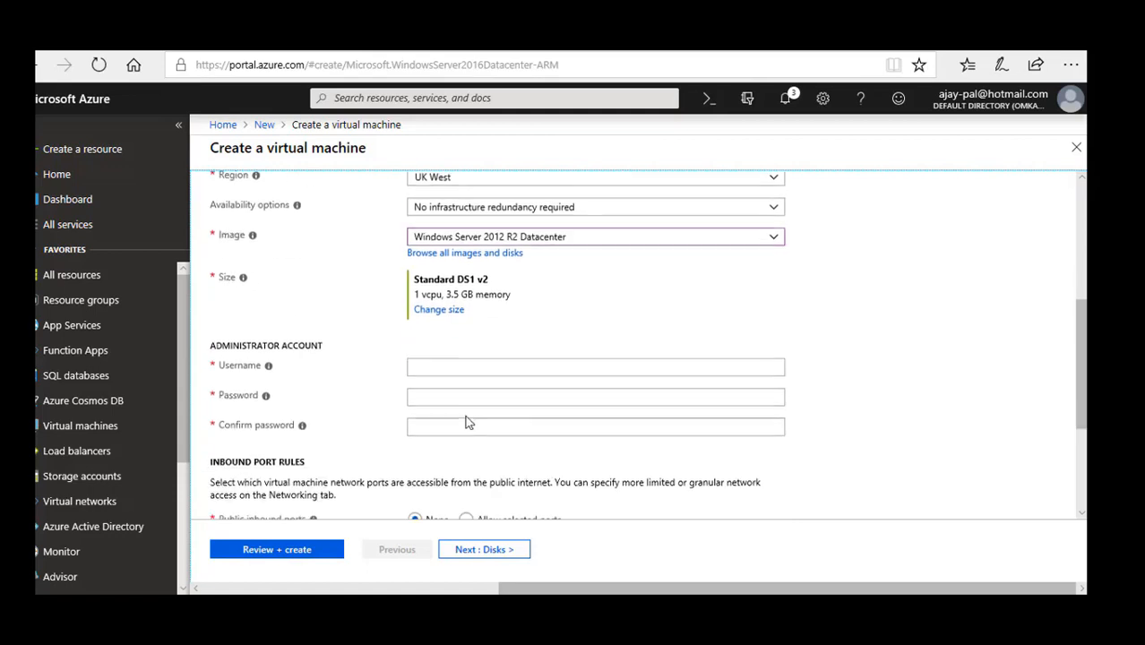
{"action": "left_click", "coordinate": [437, 370]}
{"action": "type", "text": "demouser"}
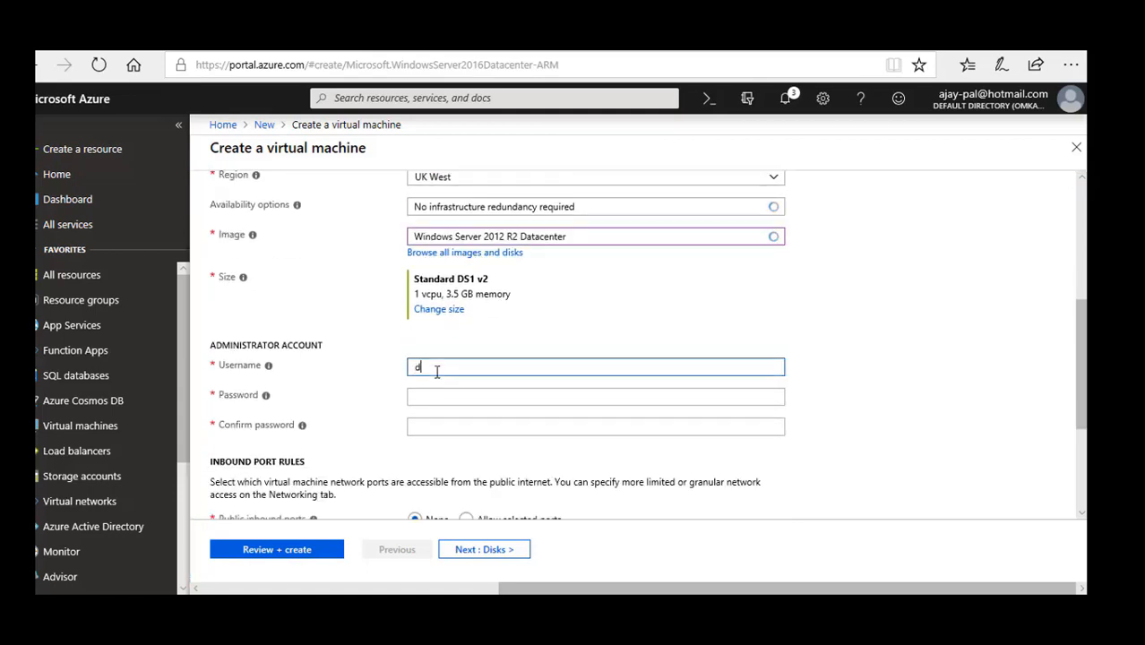
{"action": "key", "text": "Tab"}
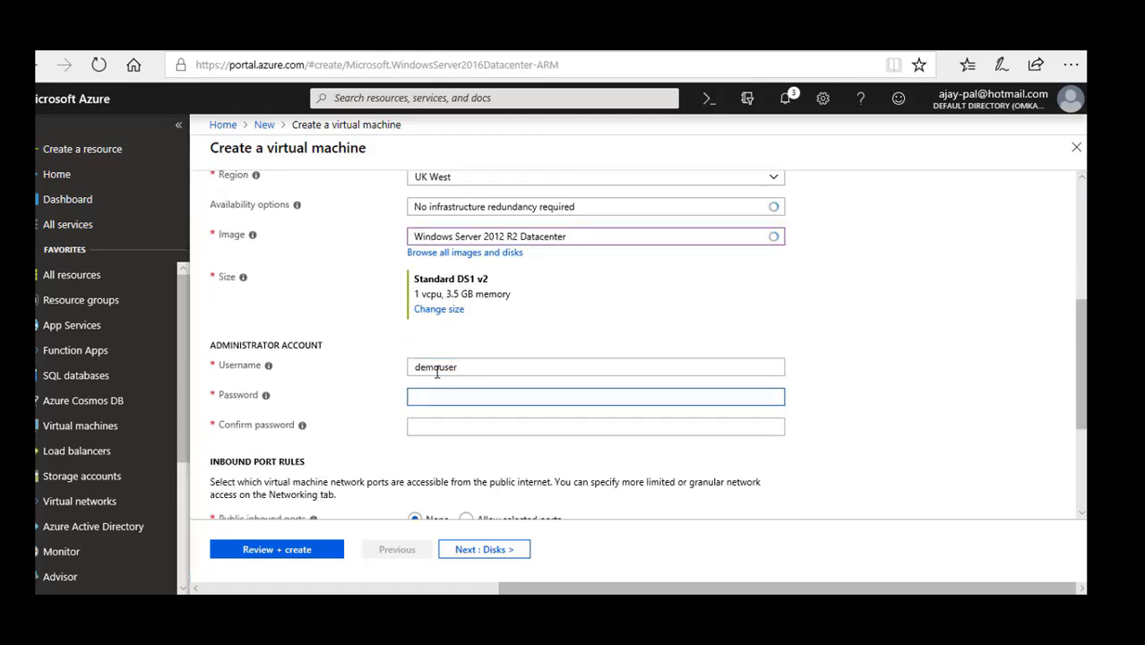
{"action": "type", "text": "••••"}
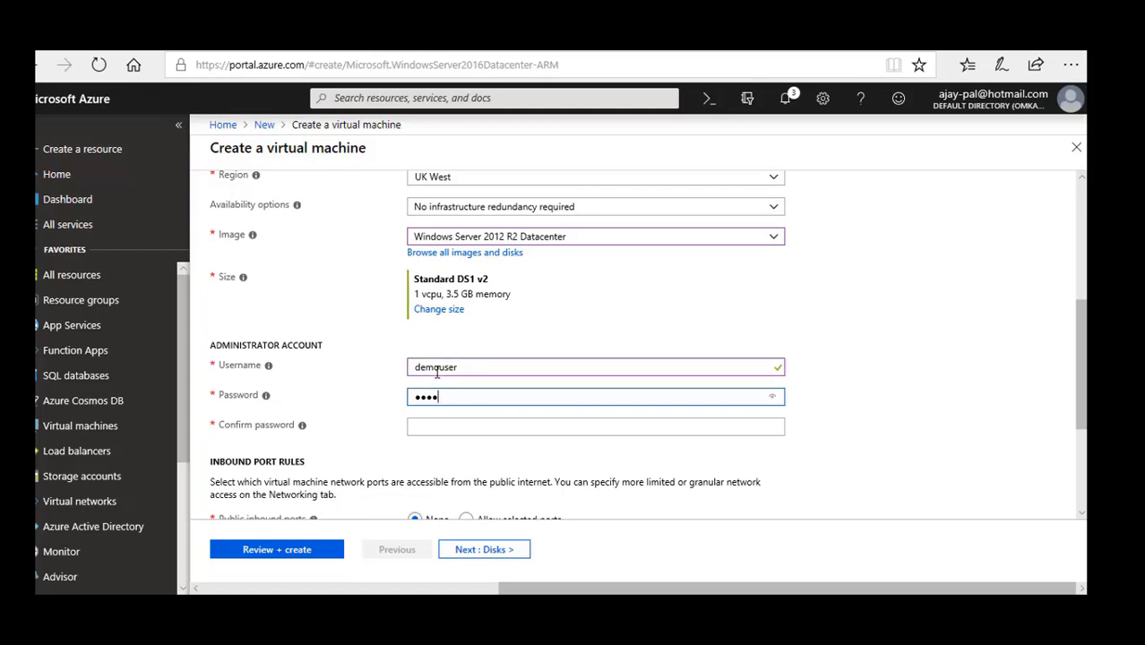
{"action": "type", "text": "•••••••••••"}
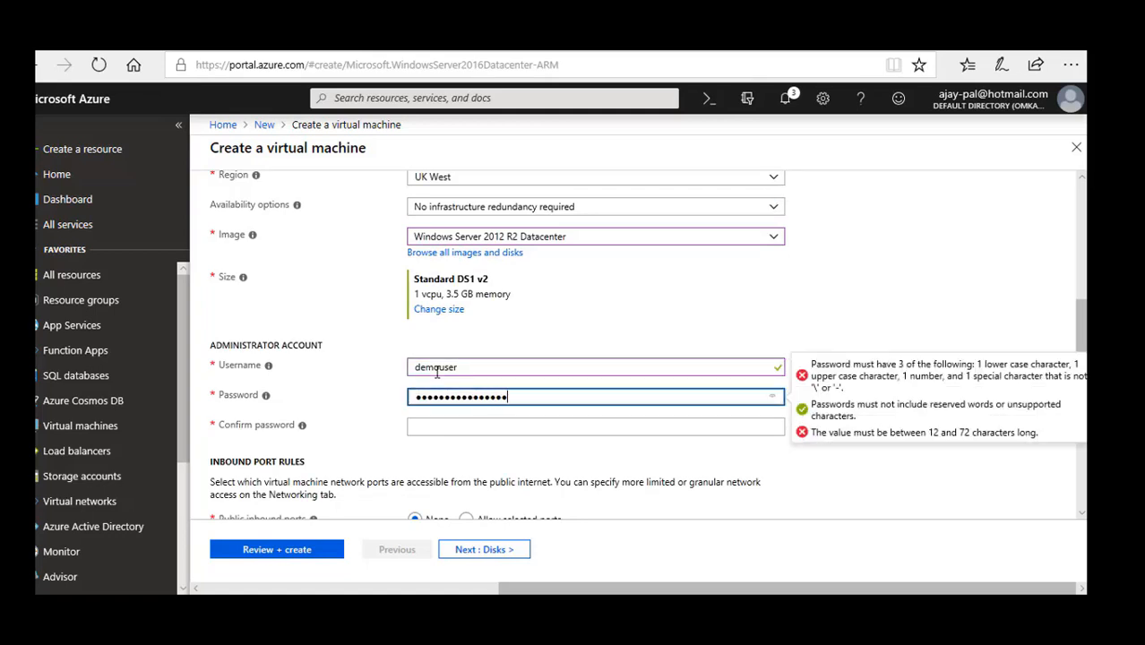
{"action": "key", "text": "Tab"}
{"action": "type", "text": "••••"}
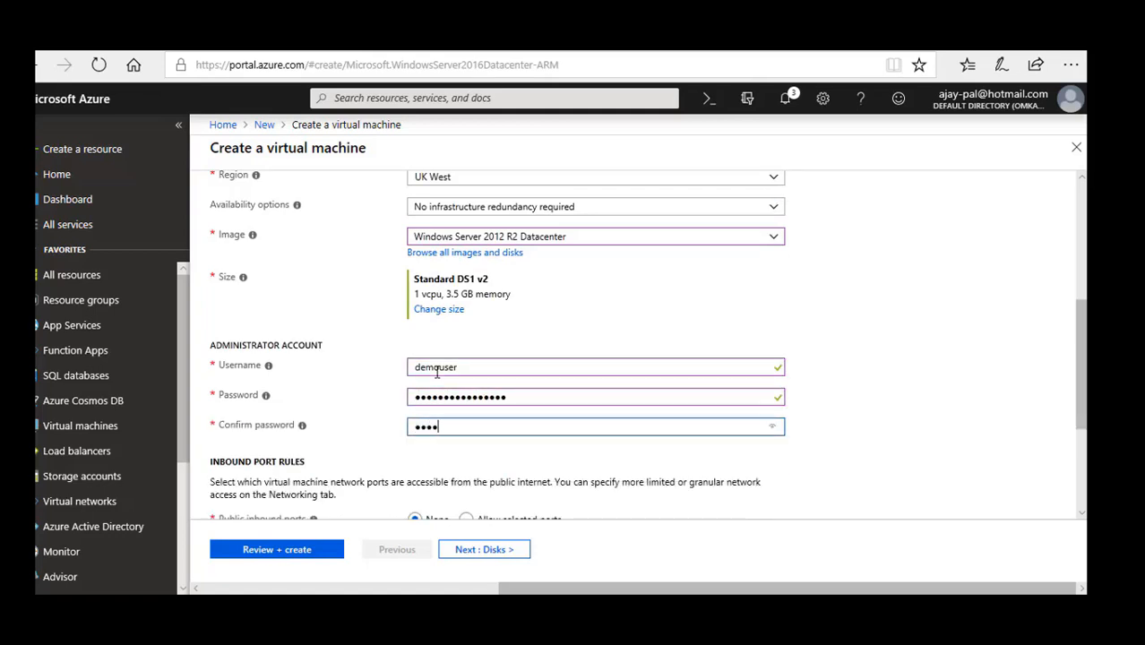
{"action": "type", "text": "••••••••••••"}
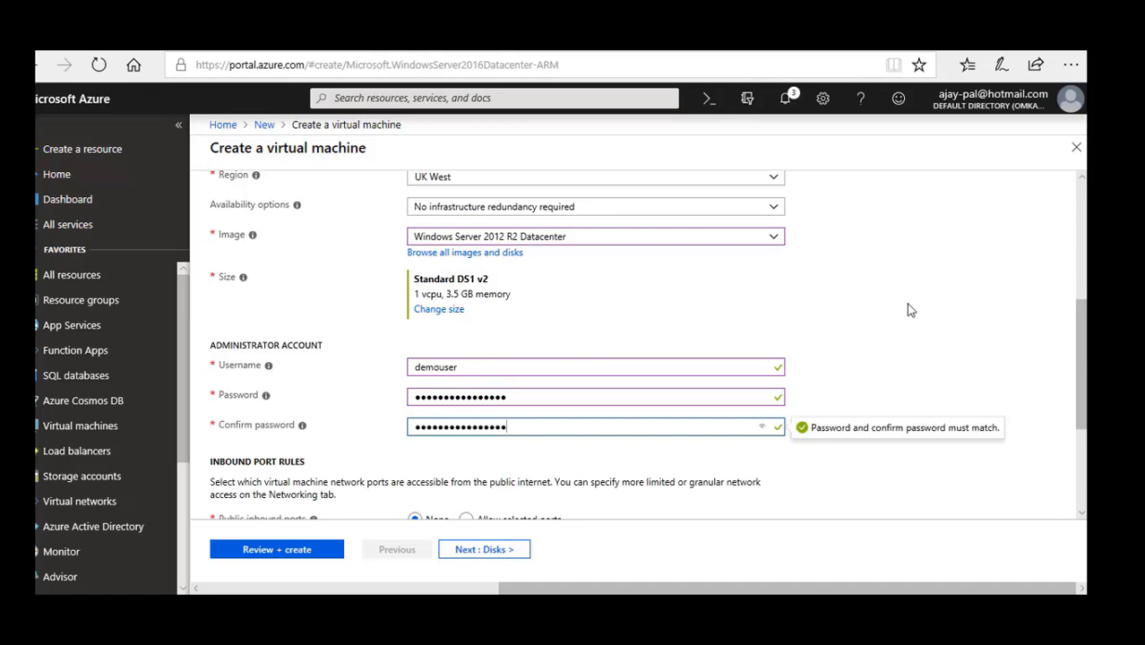
{"action": "left_click", "coordinate": [903, 309]}
{"action": "scroll", "coordinate": [901, 316], "scroll_direction": "down", "scroll_amount": 3}
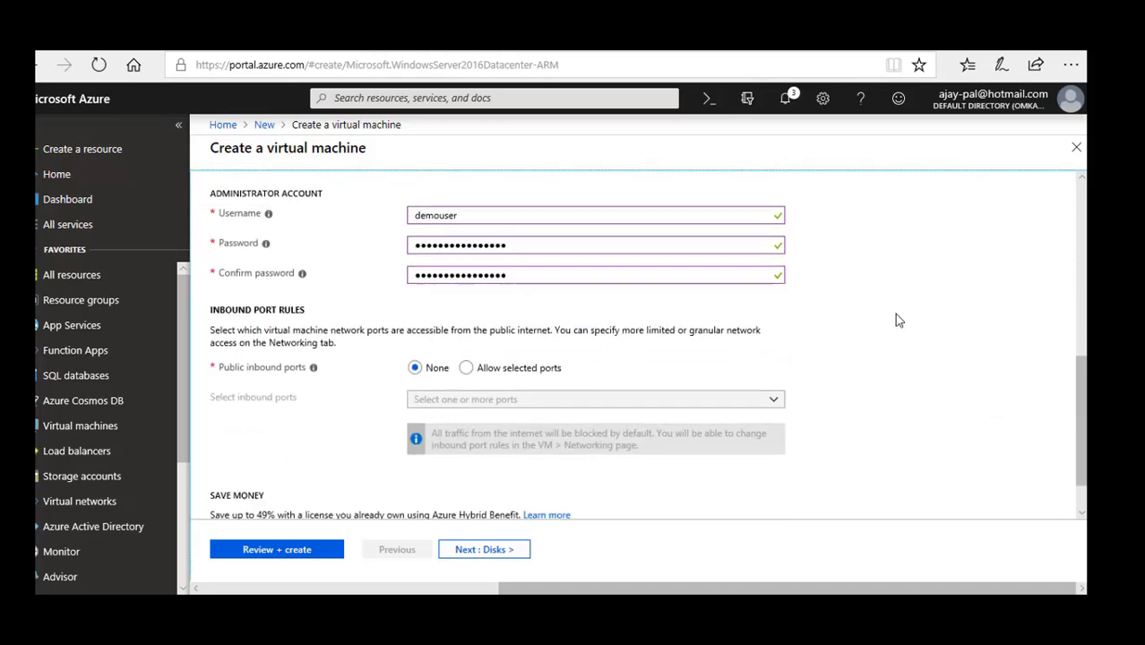
Keep the default disk settings, place the virtual machine in demoVNET1's DMZ subnet (10.0.2.0/24) and set its public IP to None.
{"action": "left_click", "coordinate": [501, 550]}
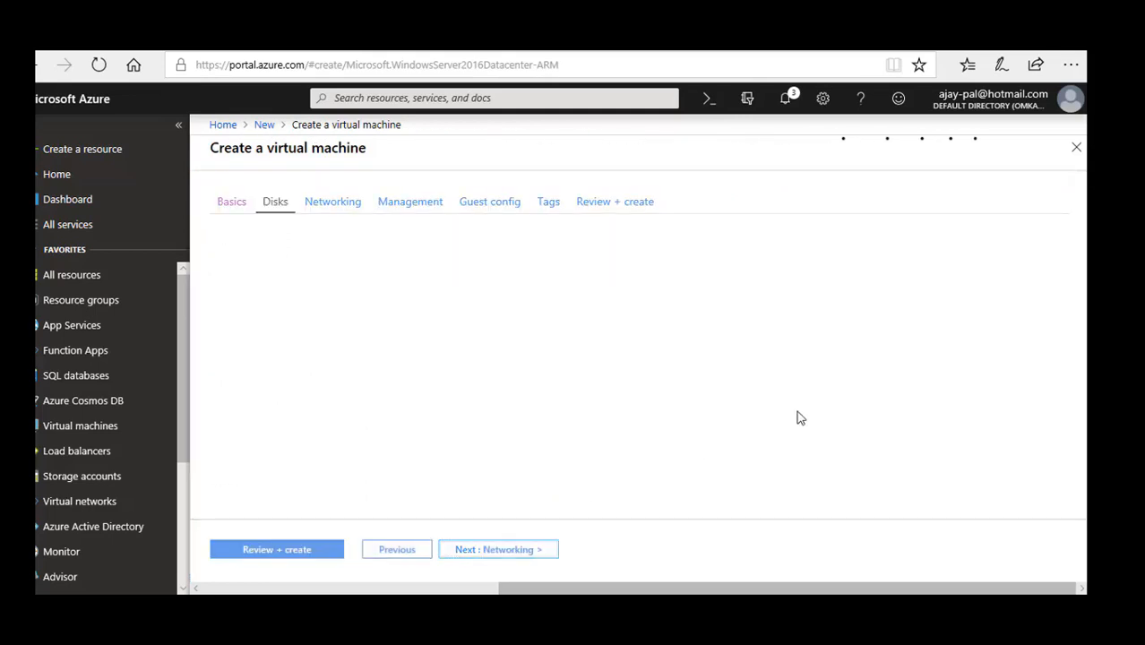
{"action": "left_click", "coordinate": [504, 551]}
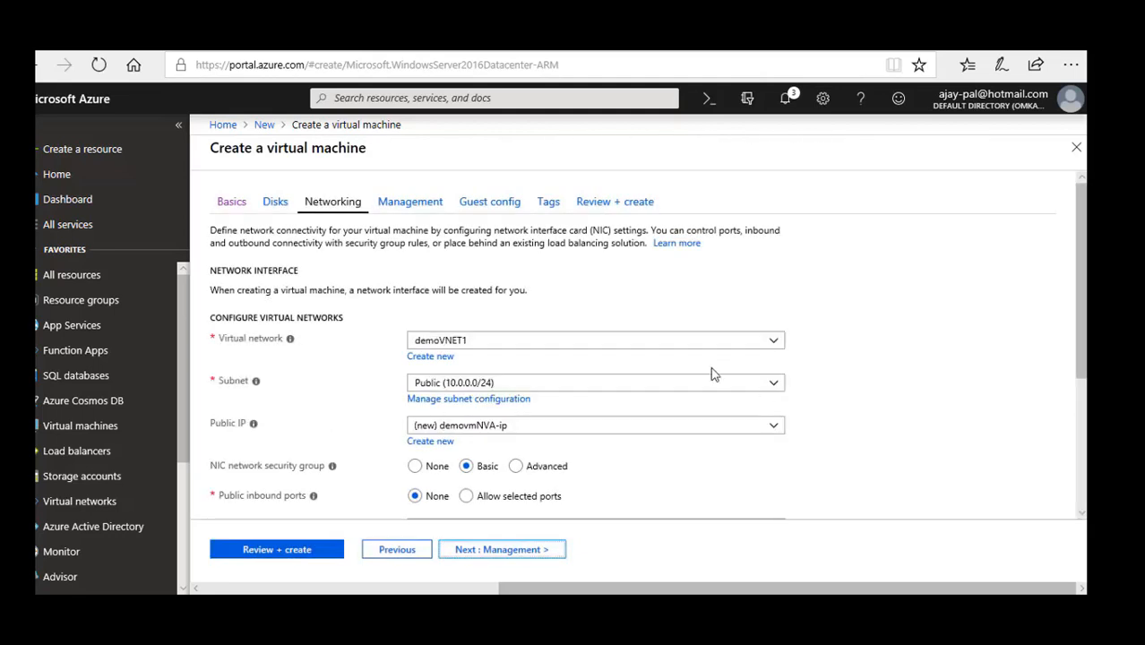
{"action": "left_click", "coordinate": [772, 390]}
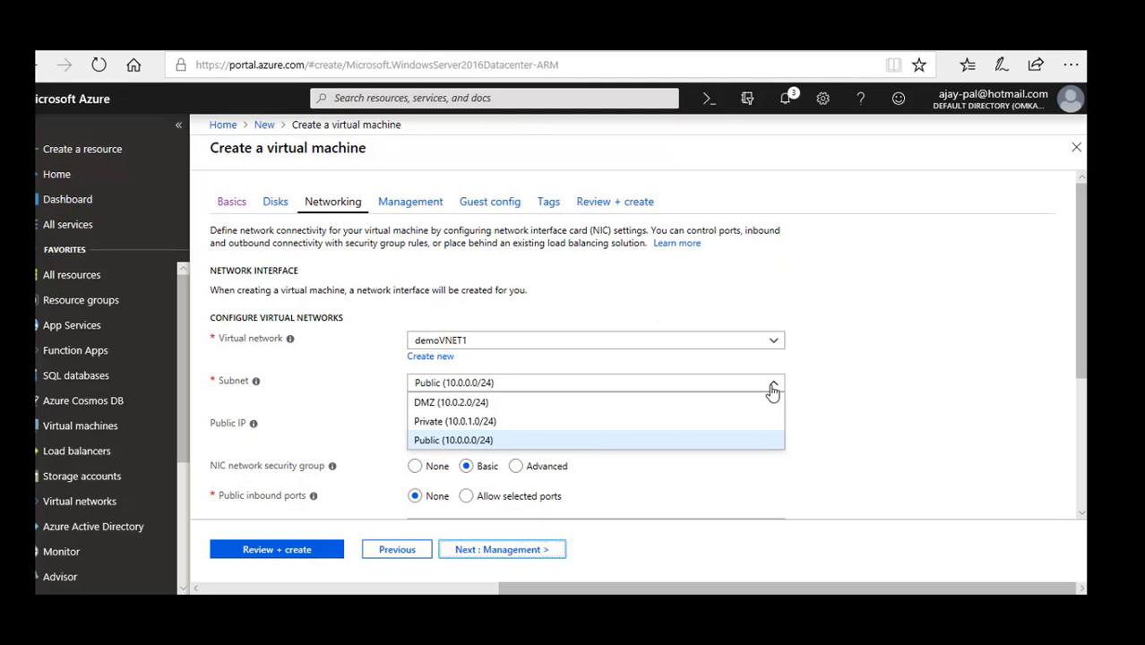
{"action": "left_click", "coordinate": [547, 404]}
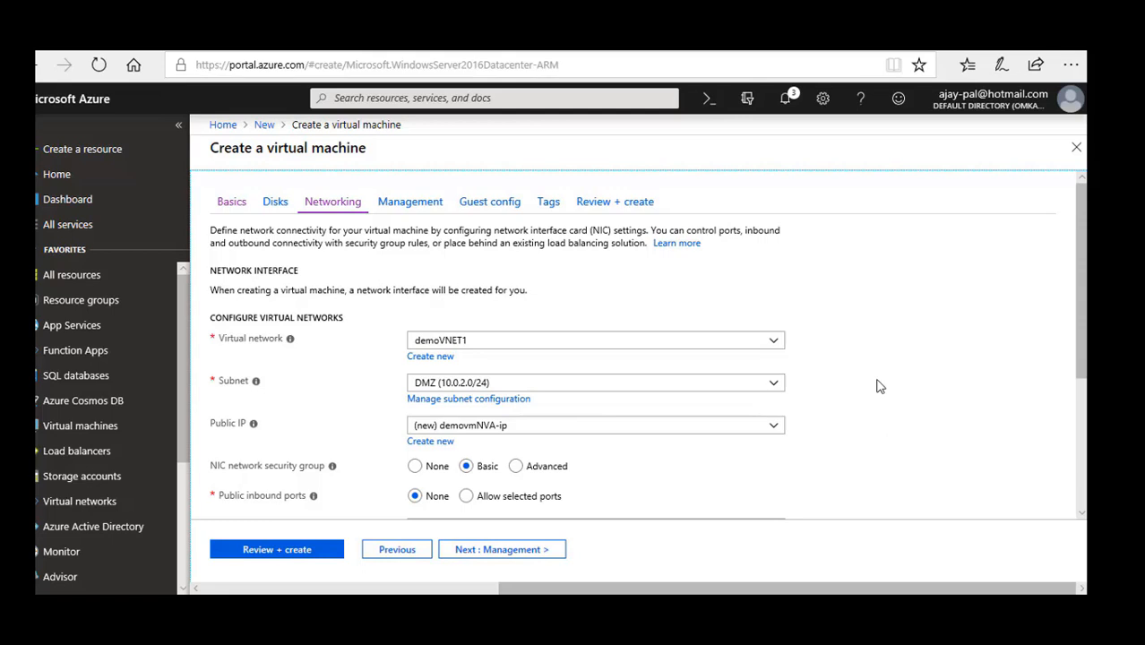
{"action": "left_click", "coordinate": [773, 431]}
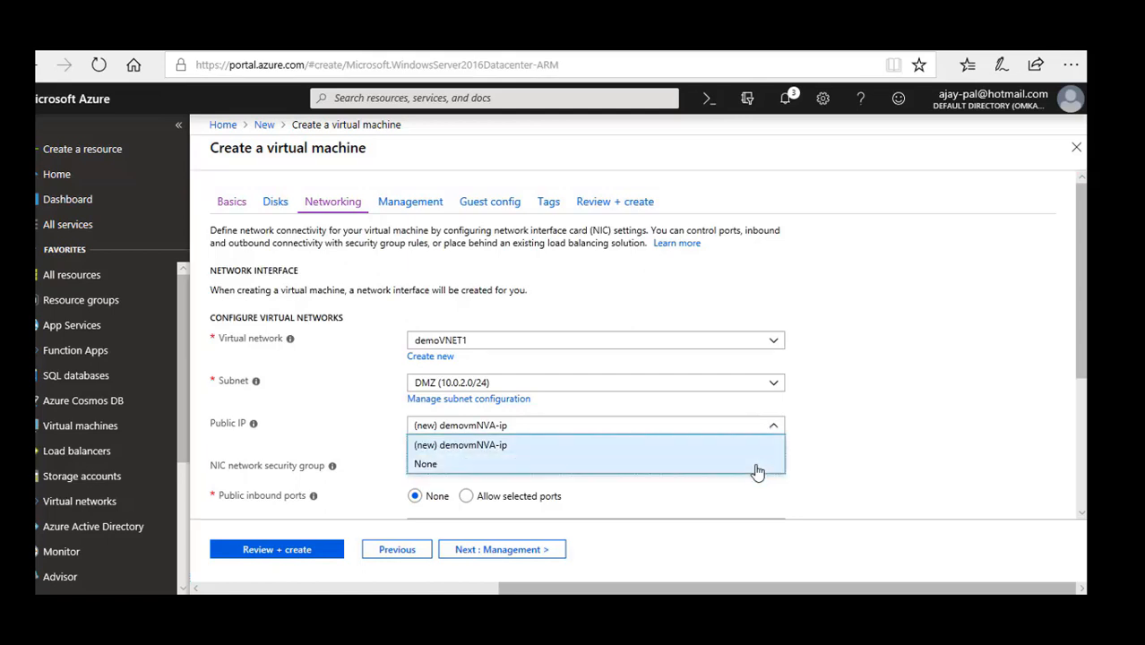
{"action": "left_click", "coordinate": [757, 464]}
{"action": "scroll", "coordinate": [888, 460], "scroll_direction": "down", "scroll_amount": 1}
{"action": "scroll", "coordinate": [887, 460], "scroll_direction": "down", "scroll_amount": 2}
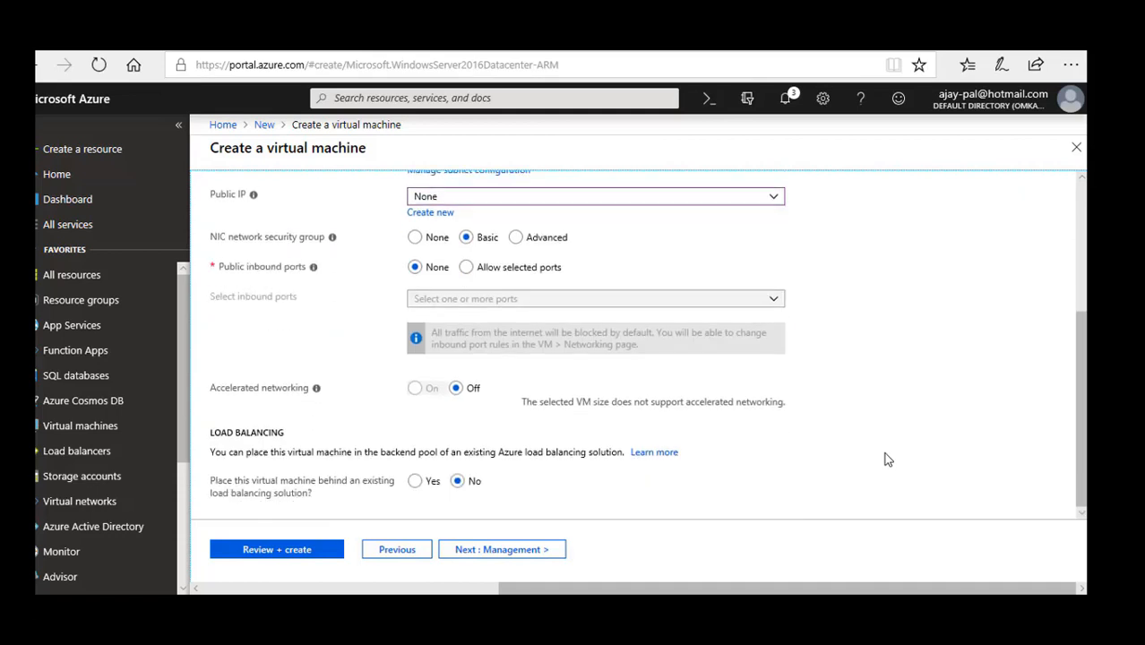
Turn boot diagnostics off, leave the guest configuration and tags at their defaults, and create the virtual machine.
{"action": "left_click", "coordinate": [529, 553]}
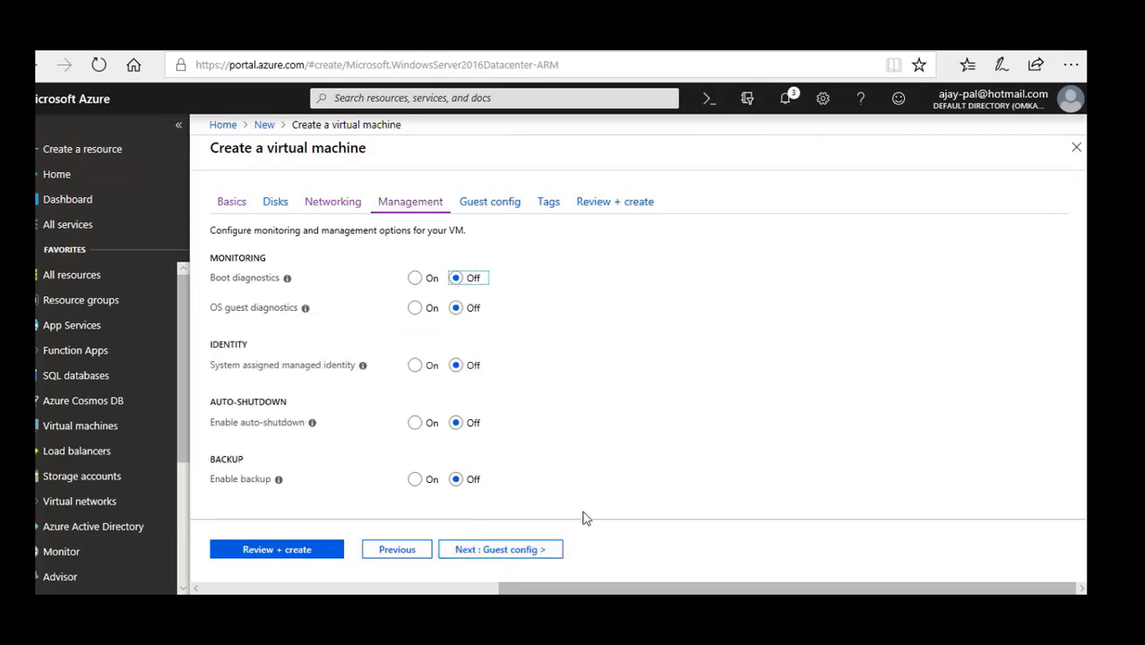
{"action": "left_click", "coordinate": [521, 553]}
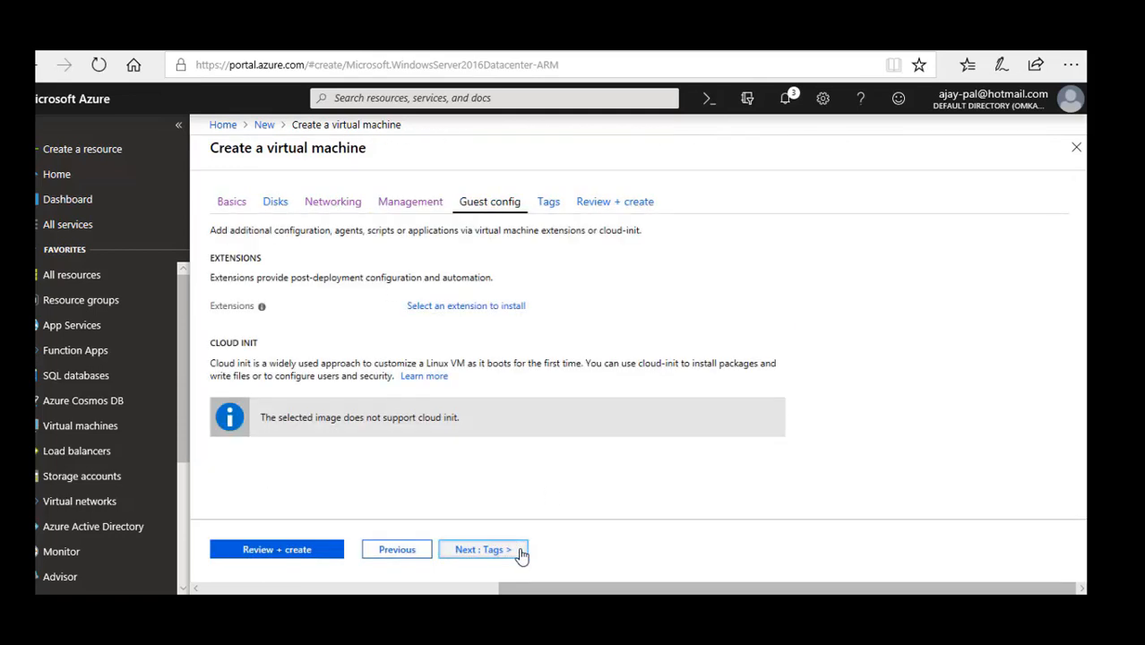
{"action": "left_click", "coordinate": [492, 552]}
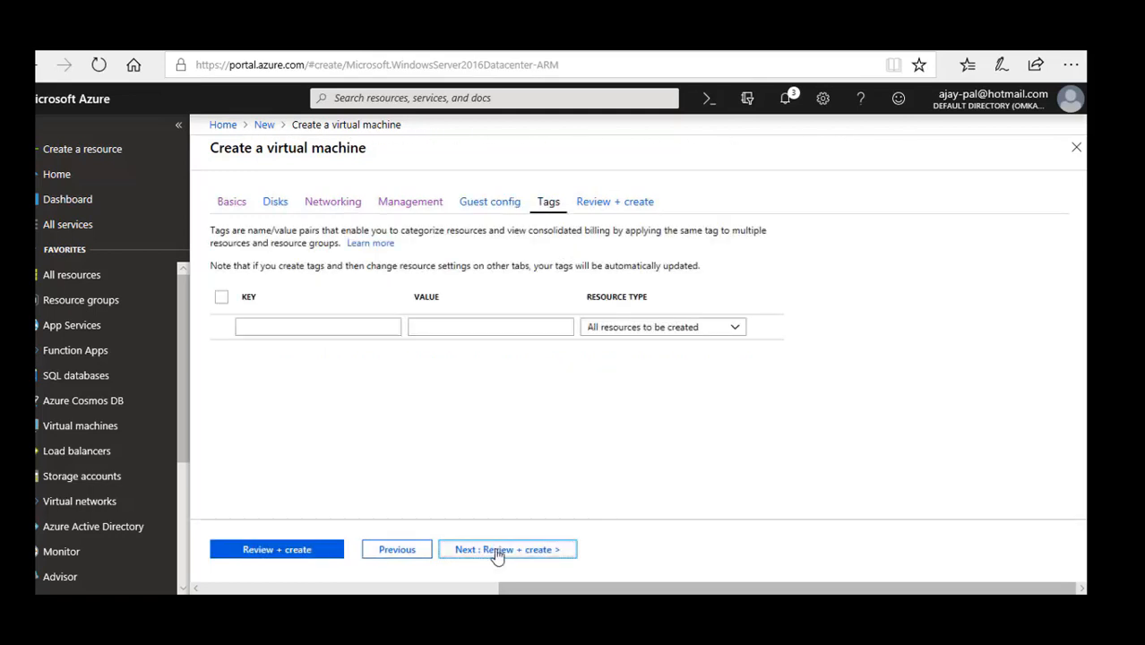
{"action": "left_click", "coordinate": [497, 551]}
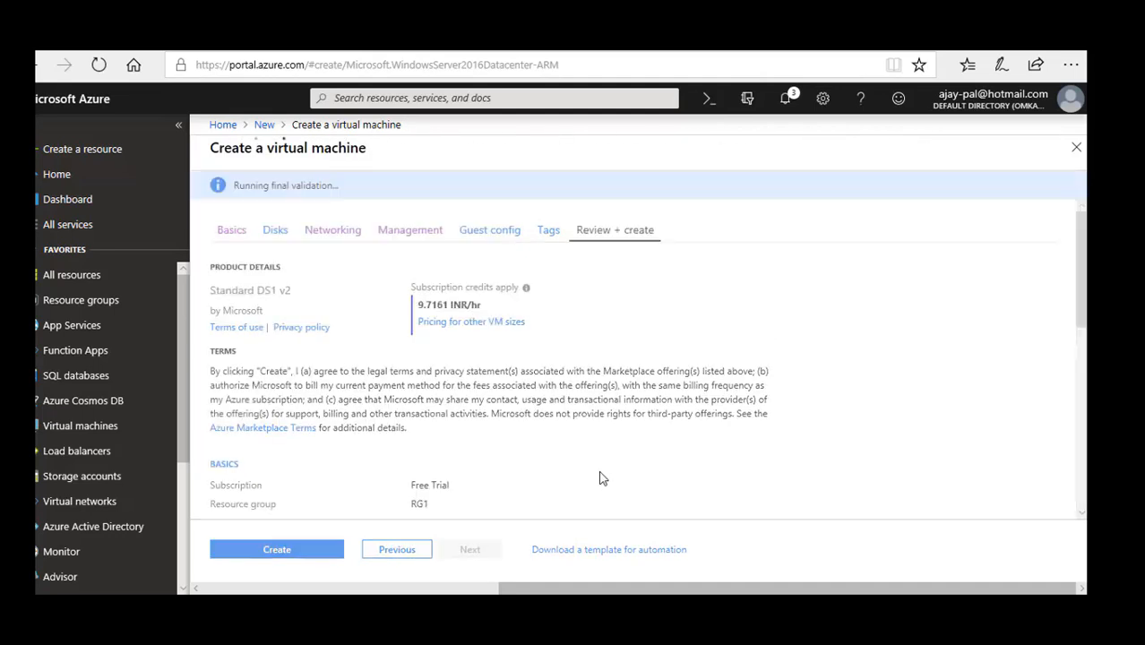
{"action": "left_click", "coordinate": [296, 551]}
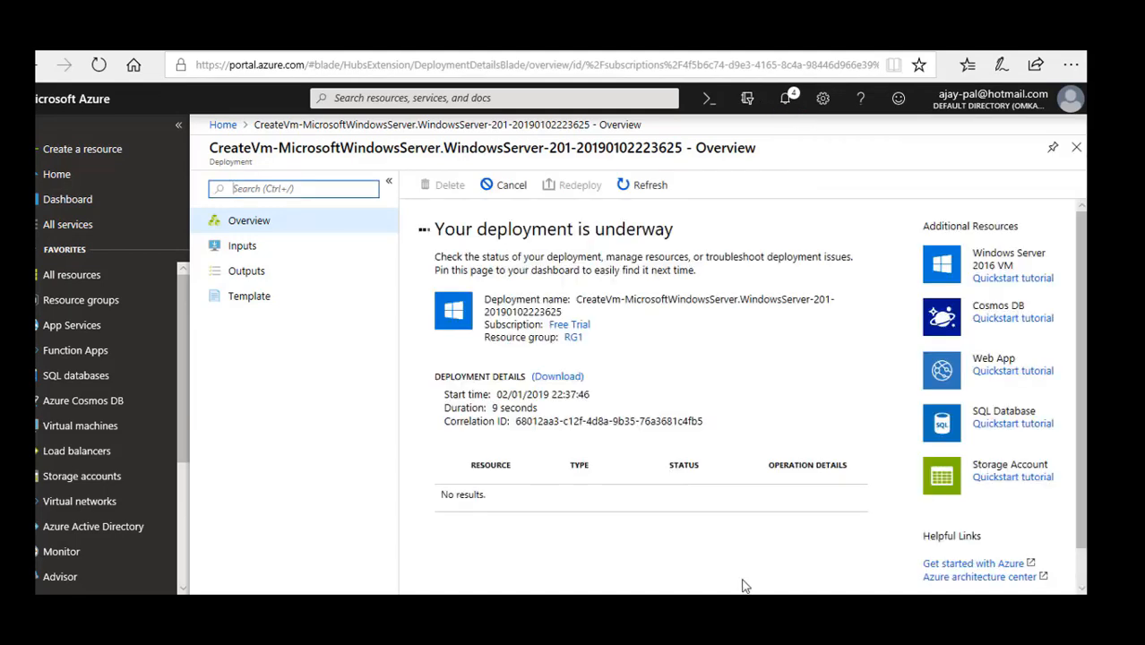
{"action": "left_click", "coordinate": [761, 608]}
{"action": "left_click", "coordinate": [1012, 541]}
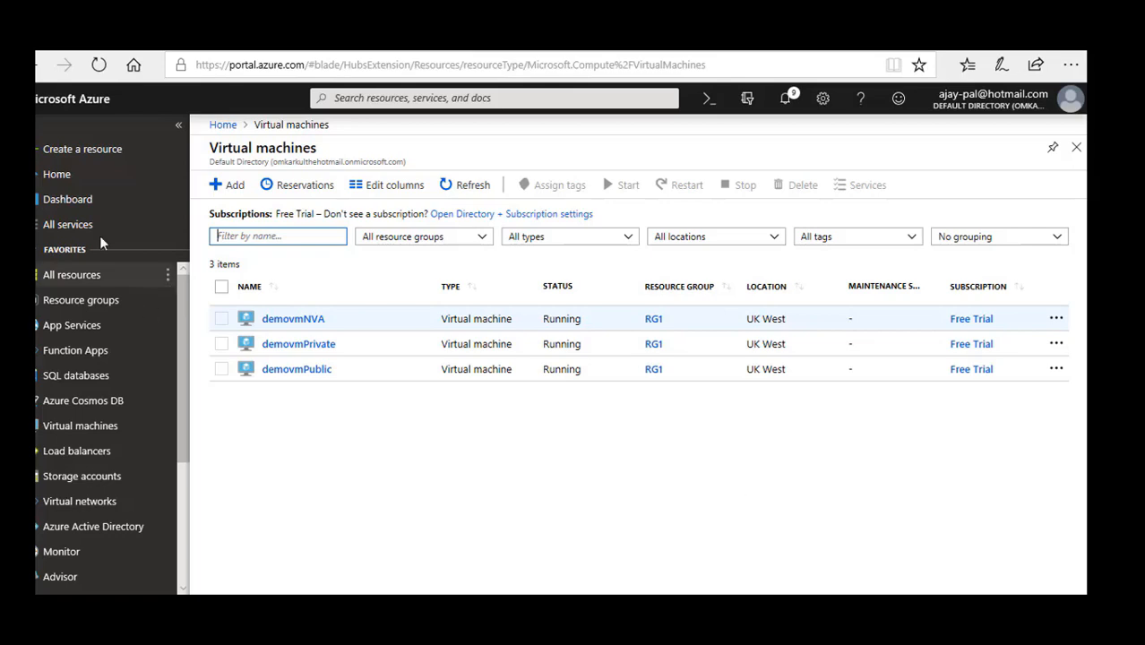
Create a route table from the networking offerings, named demoRouteTable, in resource group RG1 with the preset UK West location.
{"action": "left_click", "coordinate": [94, 152]}
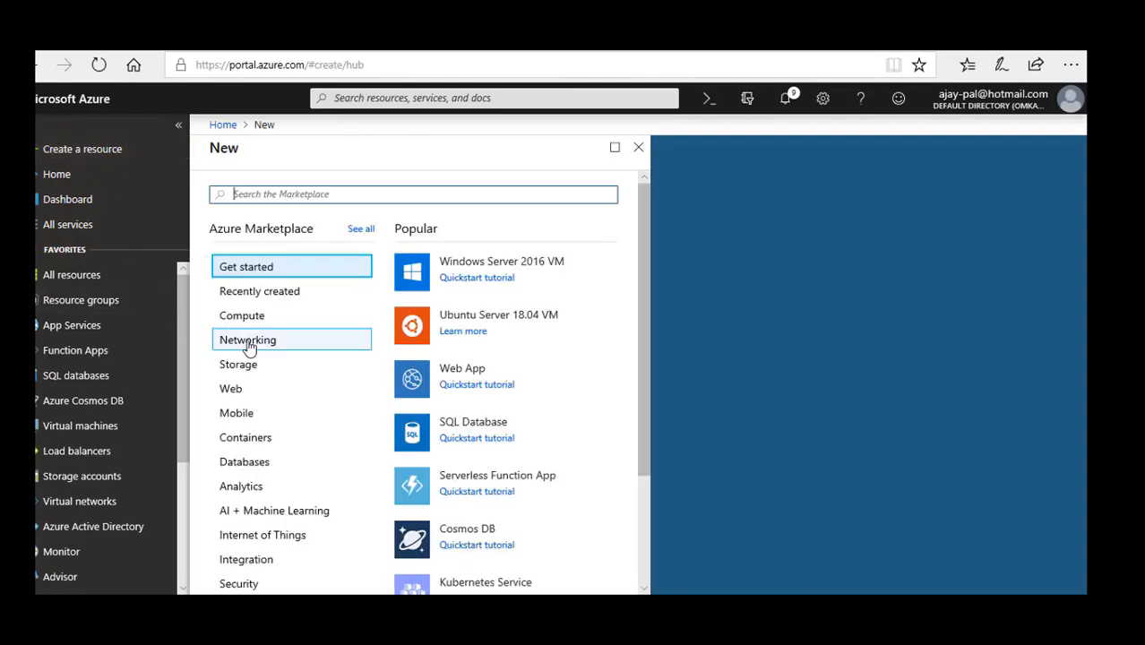
{"action": "left_click", "coordinate": [248, 341]}
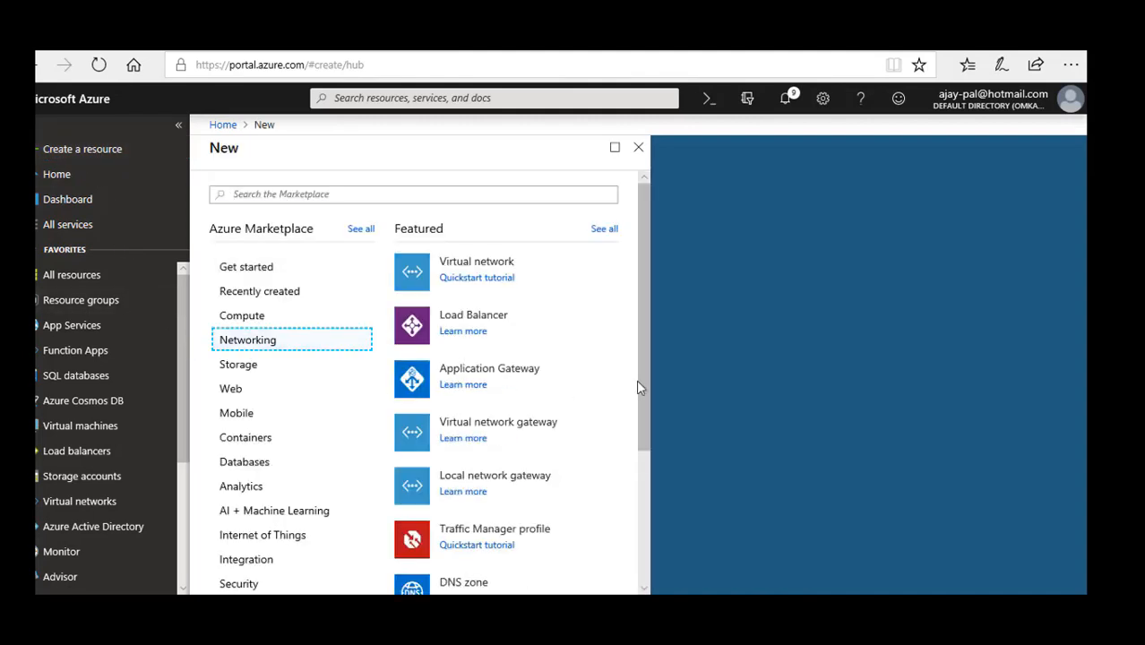
{"action": "left_click_drag", "start_coordinate": [646, 377], "coordinate": [645, 498]}
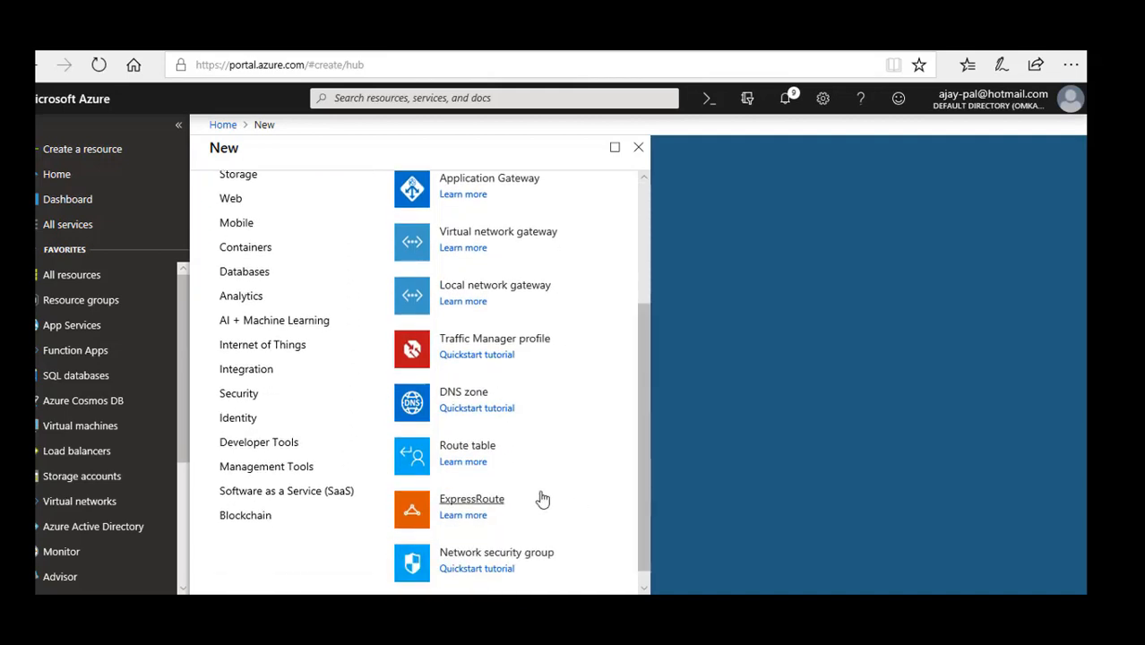
{"action": "left_click", "coordinate": [470, 450]}
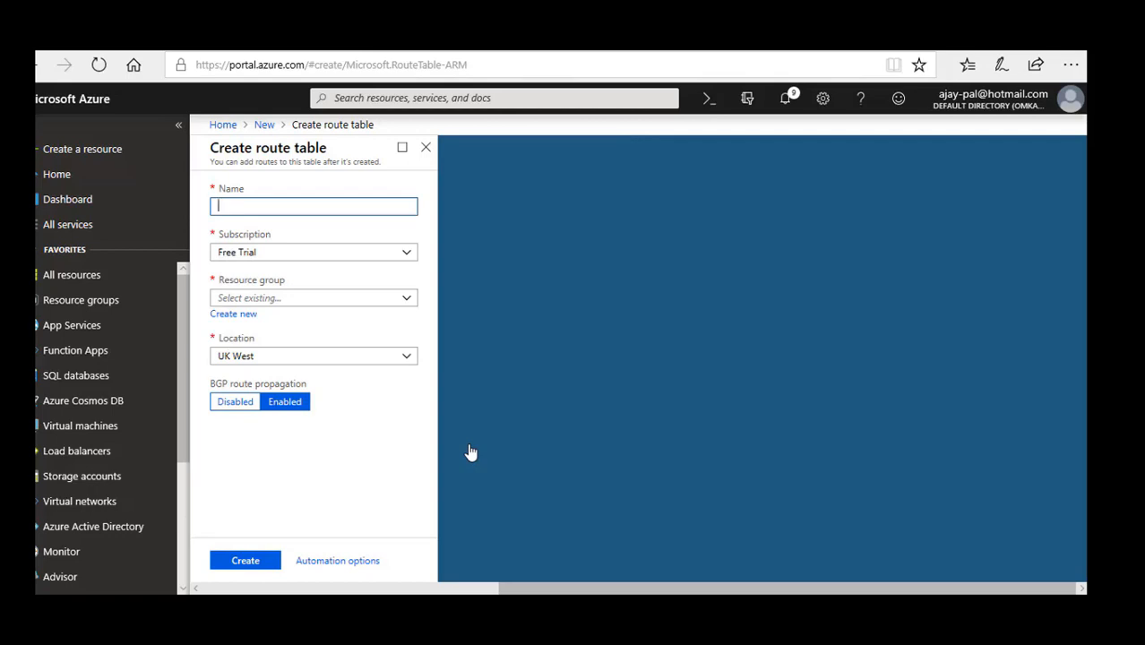
{"action": "type", "text": "demoRouteTable"}
{"action": "left_click", "coordinate": [404, 301]}
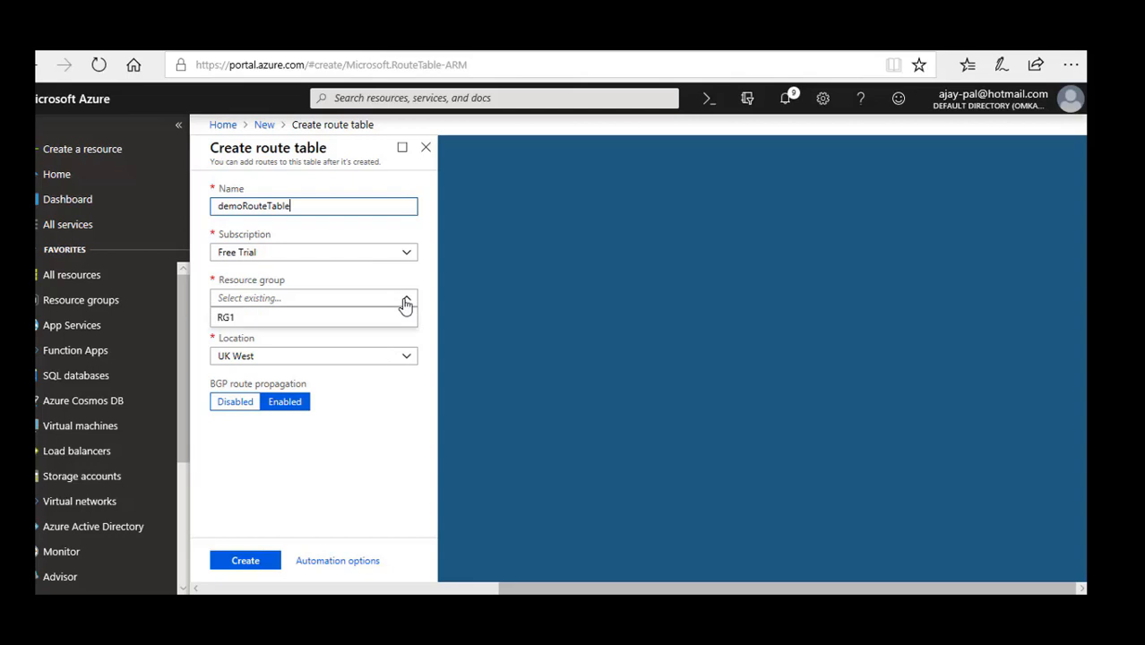
{"action": "left_click", "coordinate": [274, 319]}
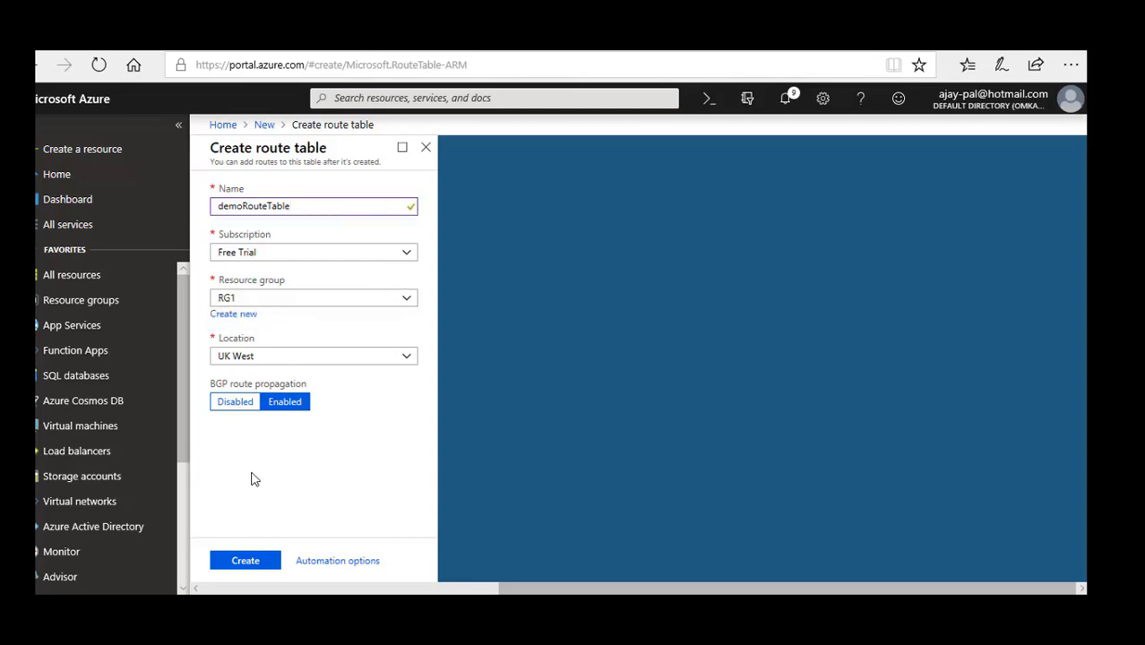
{"action": "left_click", "coordinate": [250, 565]}
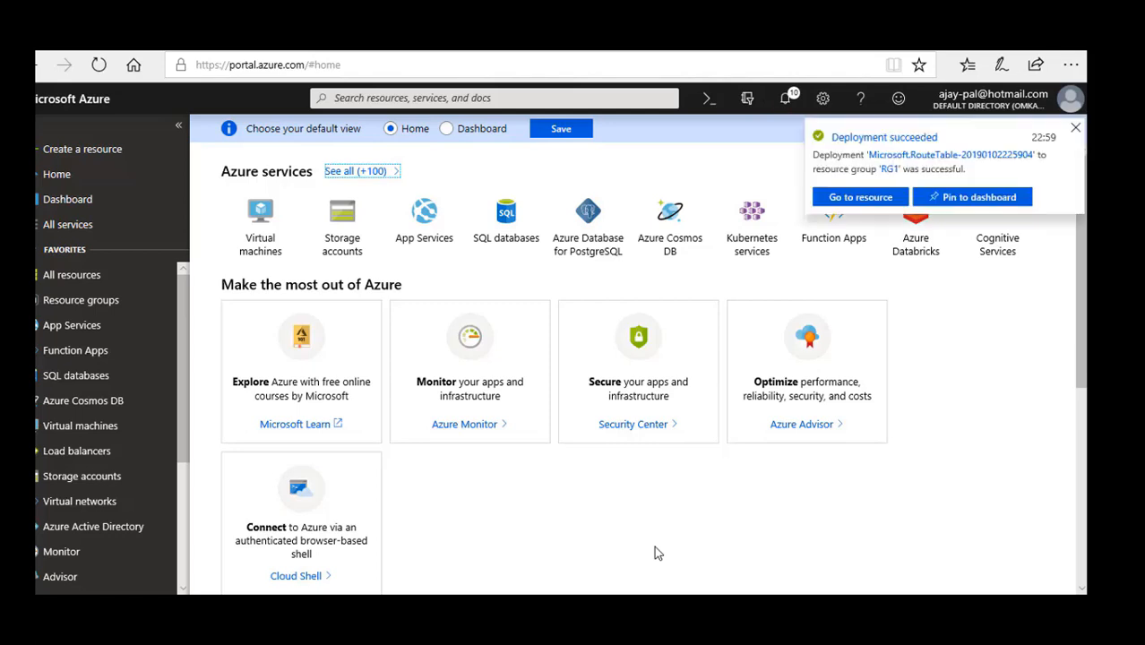
Open the deployed demoRouteTable's routes and start adding a route named ToPrivateSubnet with address prefix 10.0.1.0/24.
{"action": "left_click", "coordinate": [856, 198]}
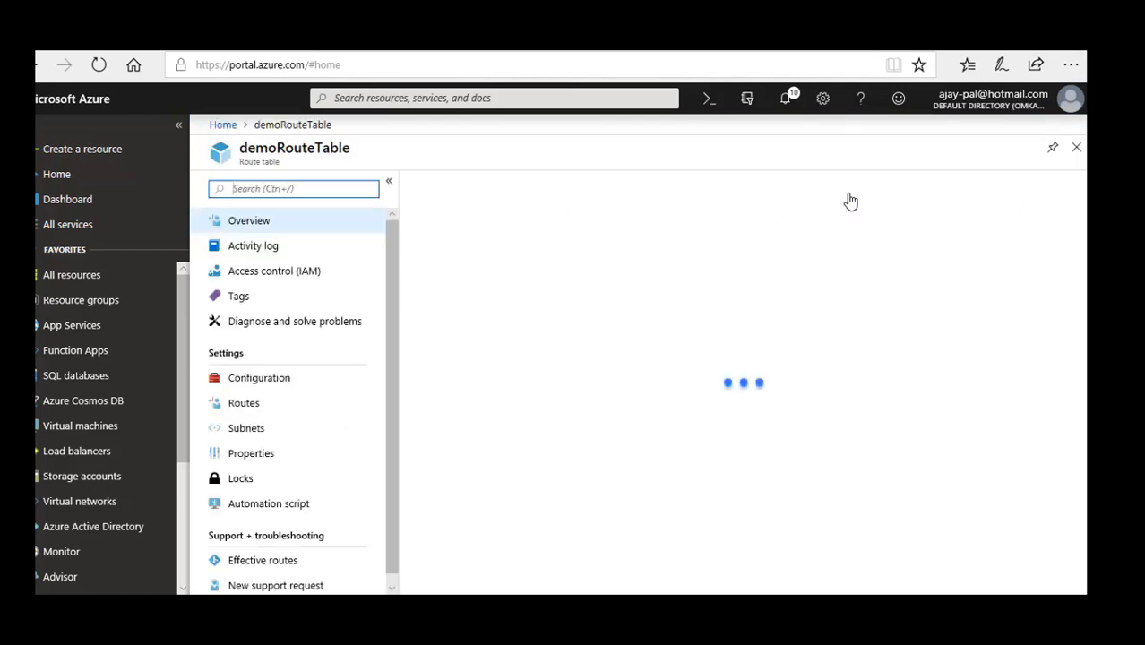
{"action": "left_click", "coordinate": [254, 413]}
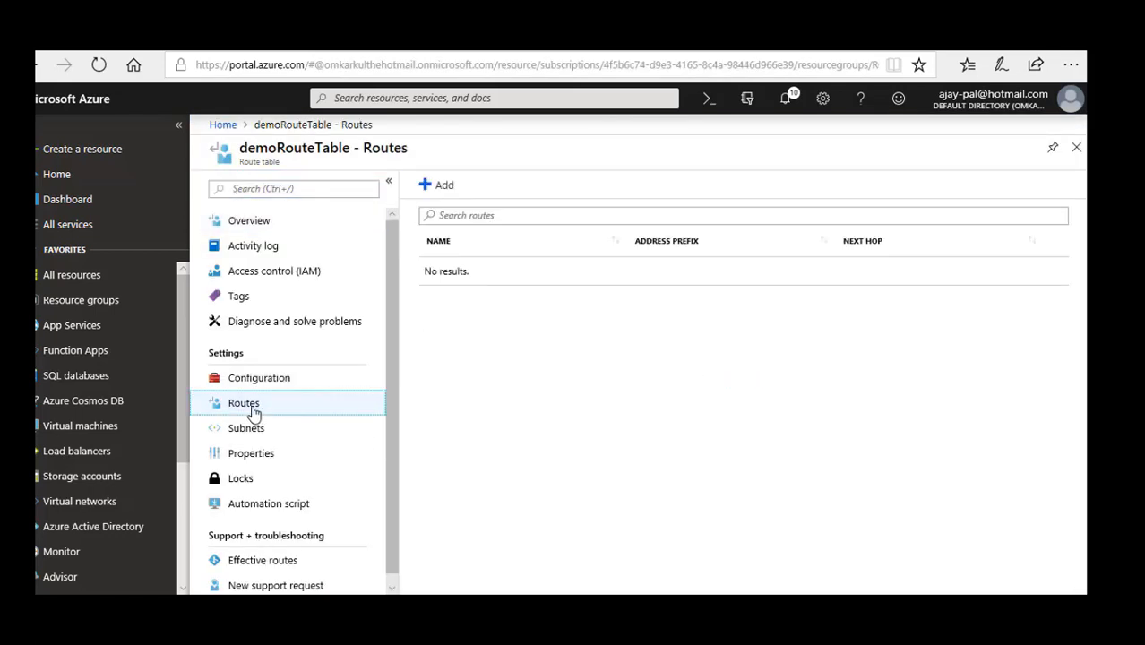
{"action": "left_click", "coordinate": [439, 185]}
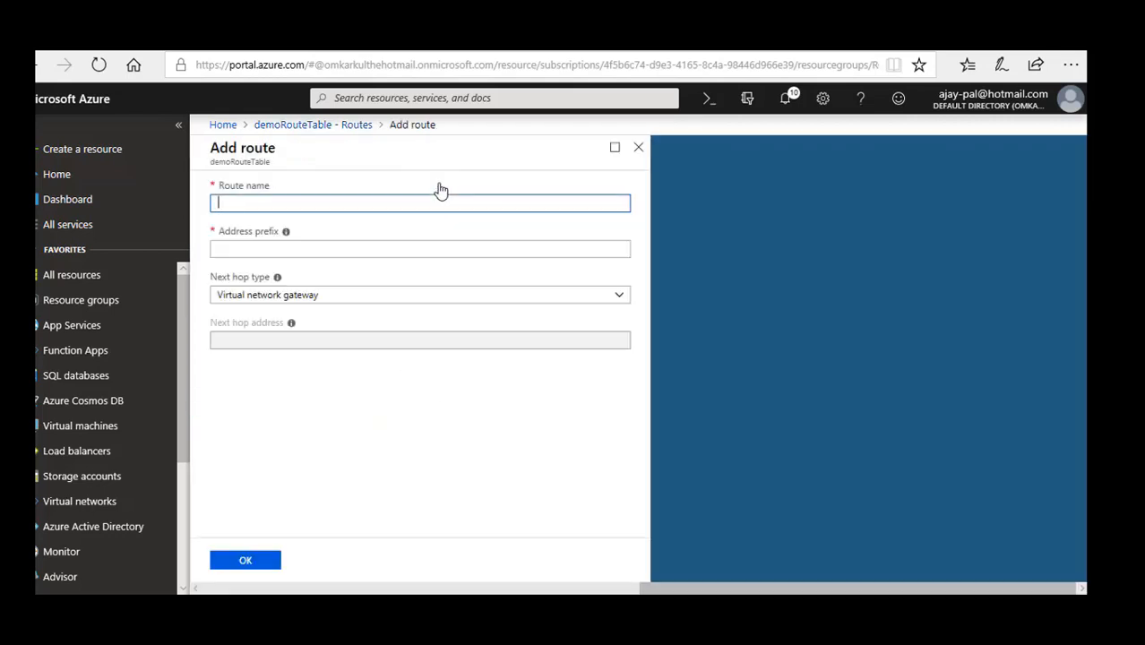
{"action": "type", "text": "ToPrivateSubnet"}
{"action": "left_click", "coordinate": [404, 251]}
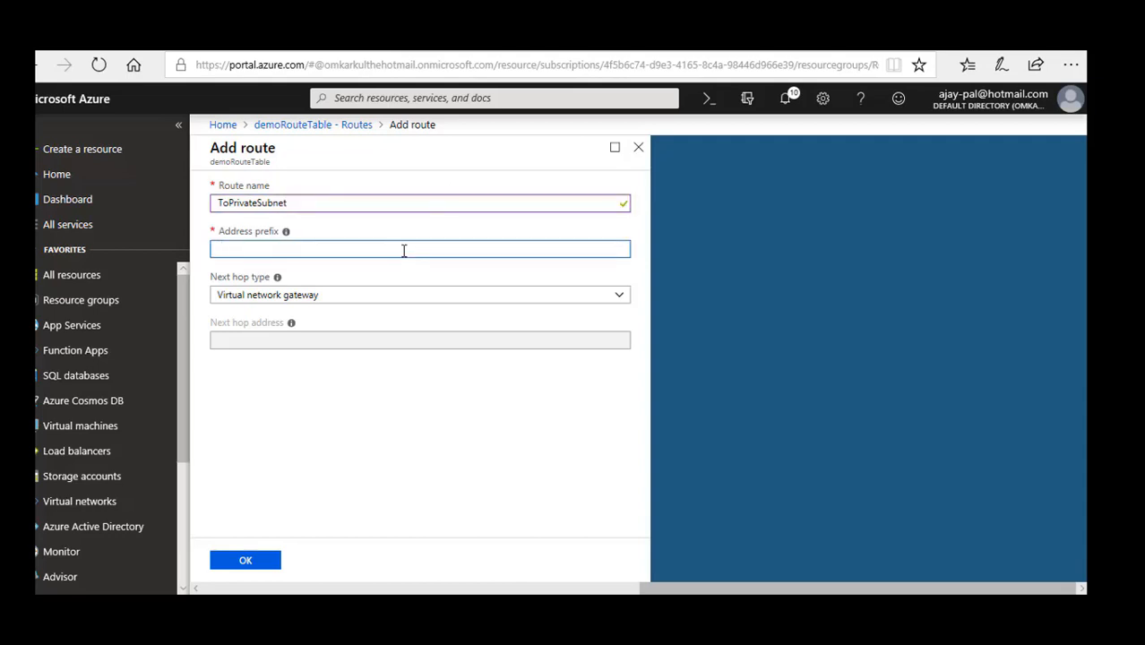
{"action": "type", "text": "10.0.1.0/24"}
Set the ToPrivateSubnet route's next hop type to Virtual appliance and its next hop address to 10.0.2.4.
{"action": "left_click", "coordinate": [549, 300]}
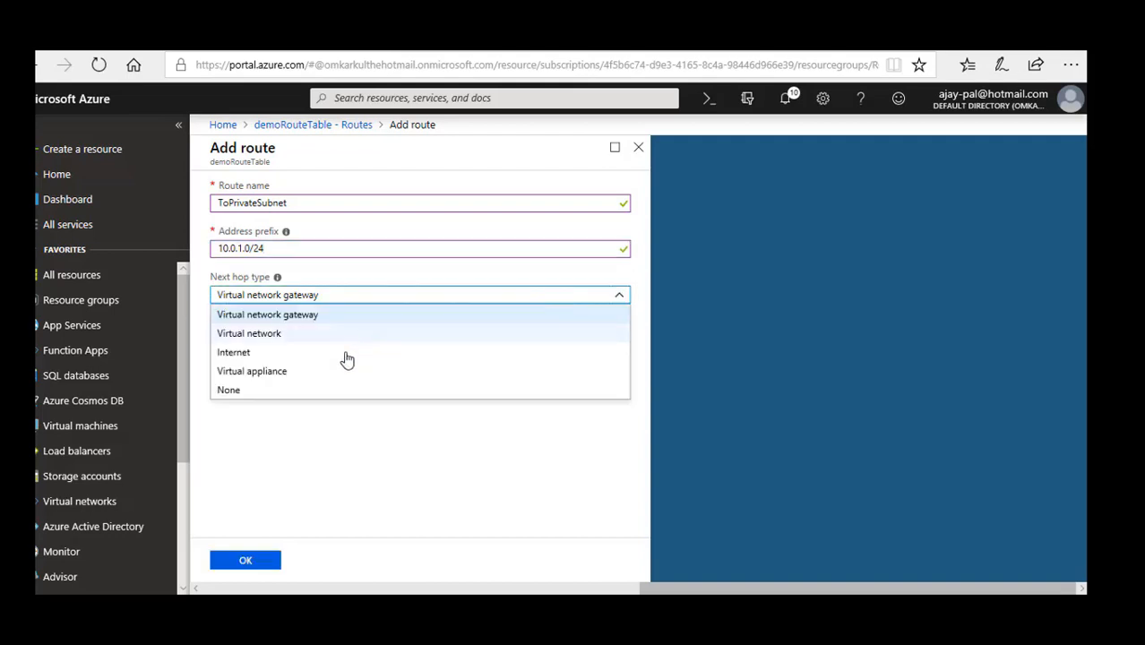
{"action": "left_click", "coordinate": [264, 377]}
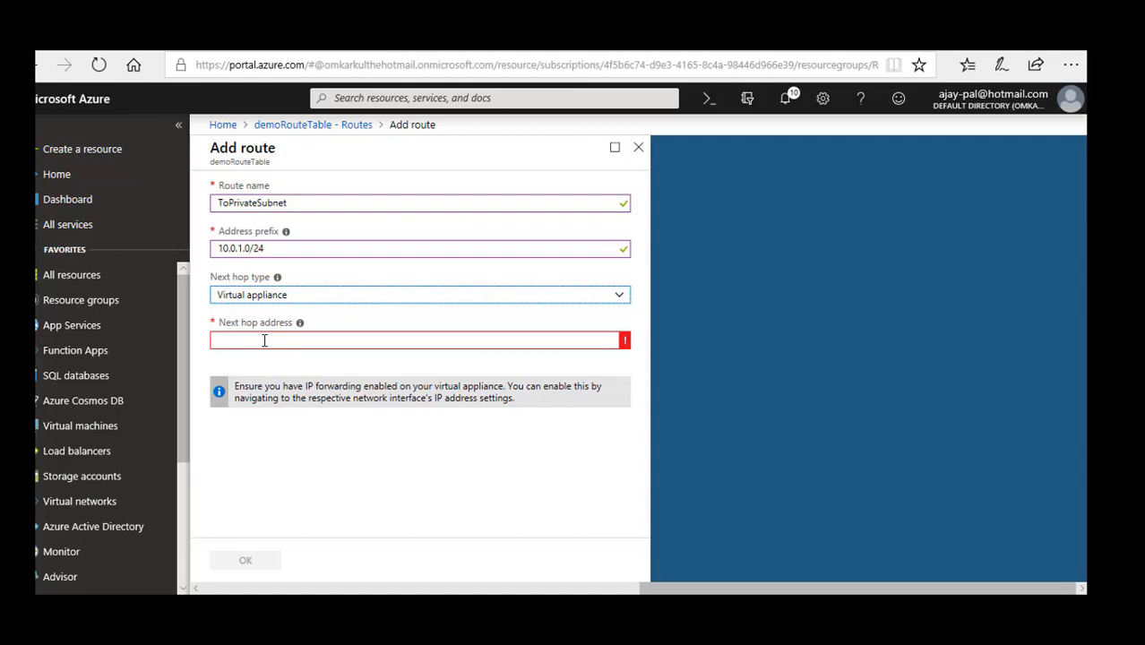
{"action": "left_click", "coordinate": [263, 341]}
{"action": "type", "text": "10"}
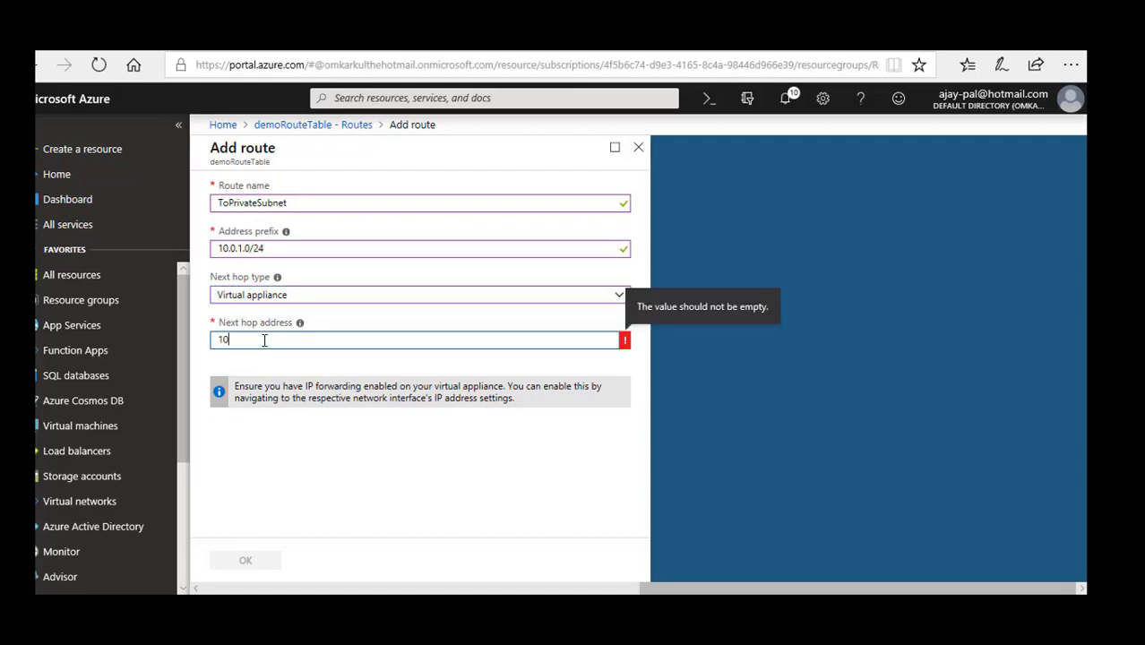
{"action": "type", "text": ".0.2.4"}
{"action": "left_click", "coordinate": [287, 495]}
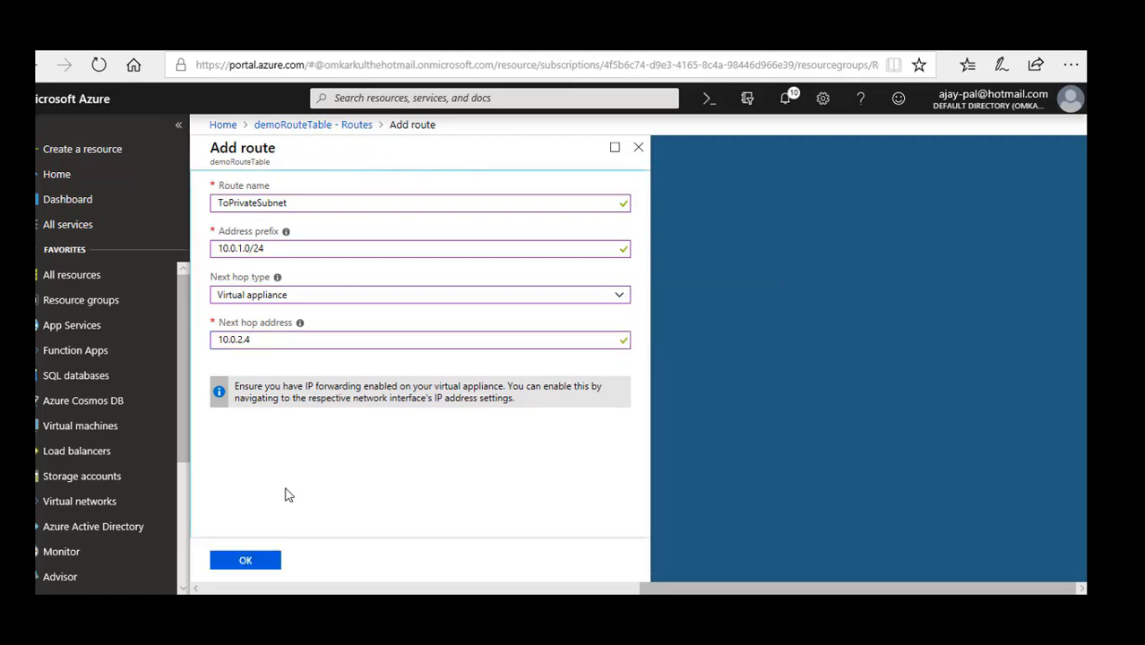
Save the ToPrivateSubnet route in demoRouteTable and open the list of subnets in virtual network demoVNET1.
{"action": "left_click", "coordinate": [247, 563]}
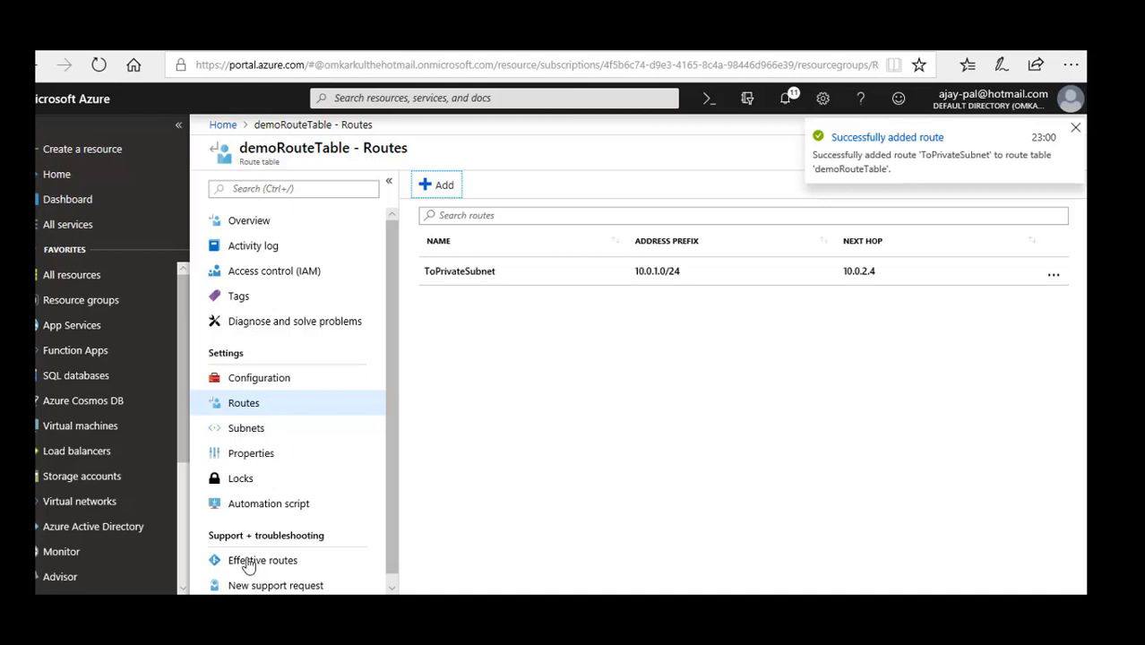
{"action": "left_click", "coordinate": [500, 417]}
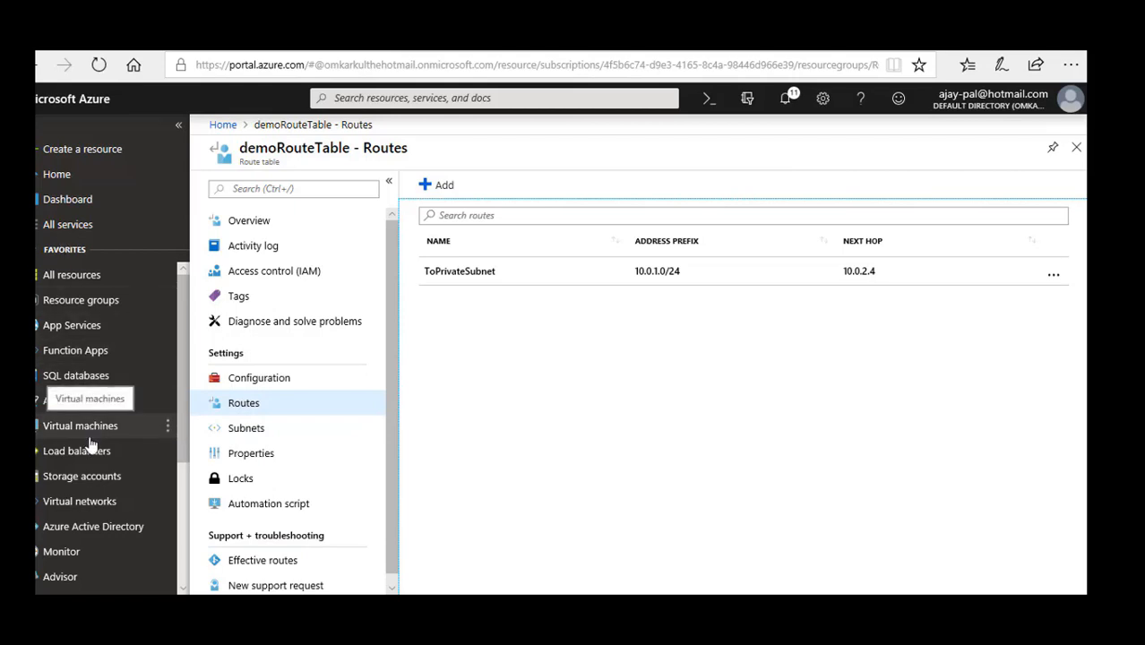
{"action": "left_click", "coordinate": [82, 503]}
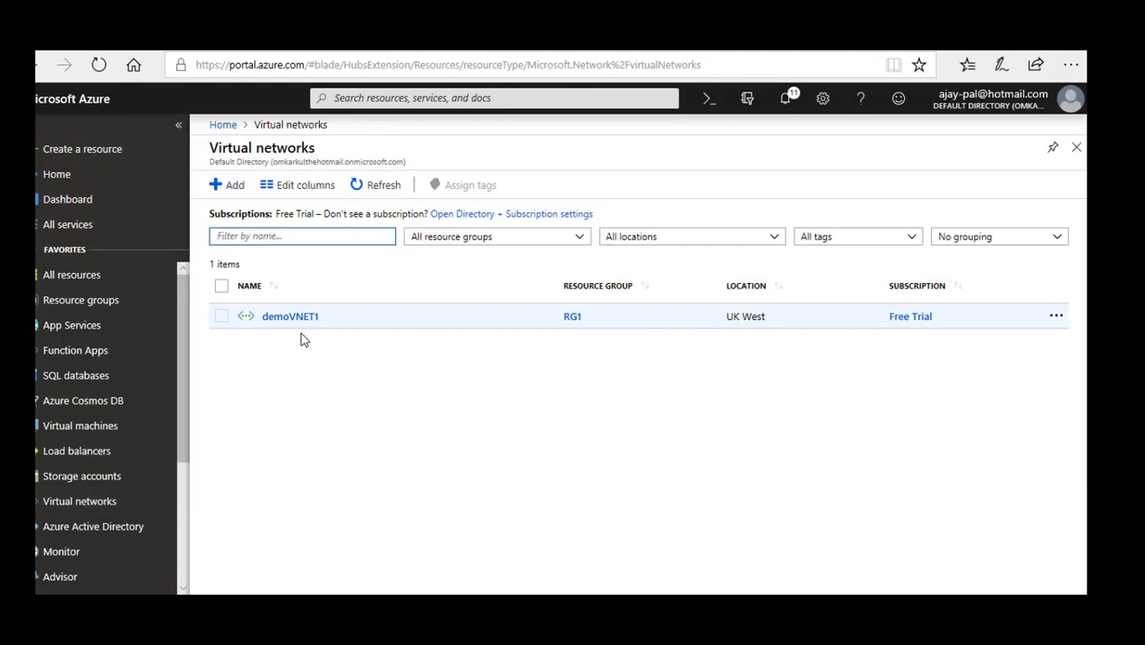
{"action": "left_click", "coordinate": [296, 320]}
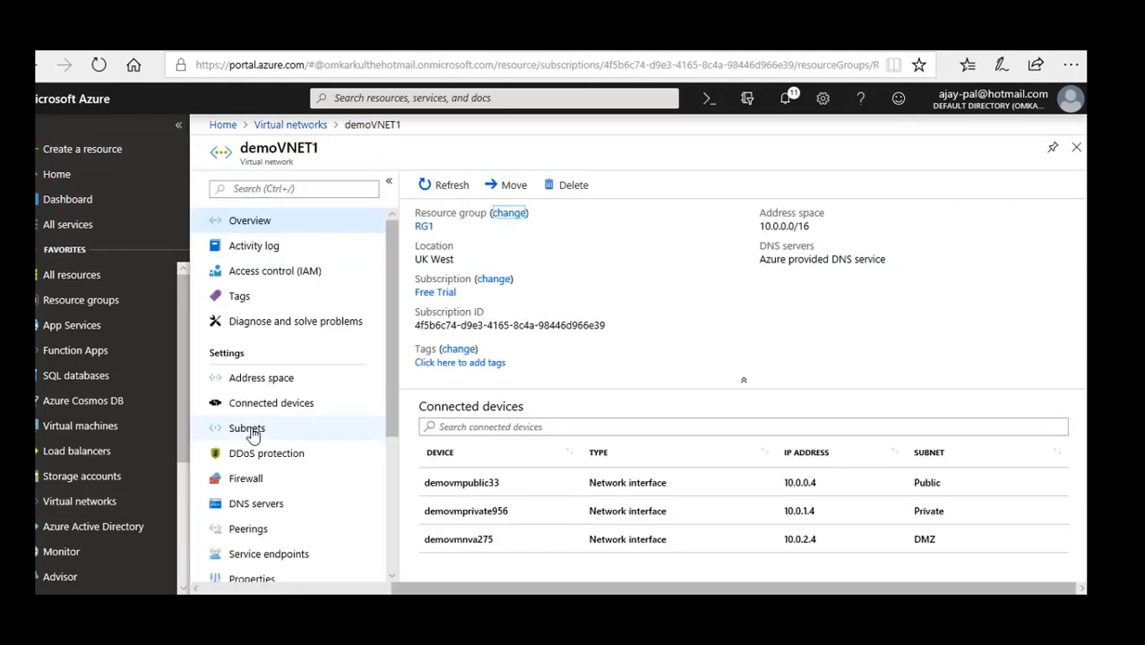
{"action": "left_click", "coordinate": [251, 430]}
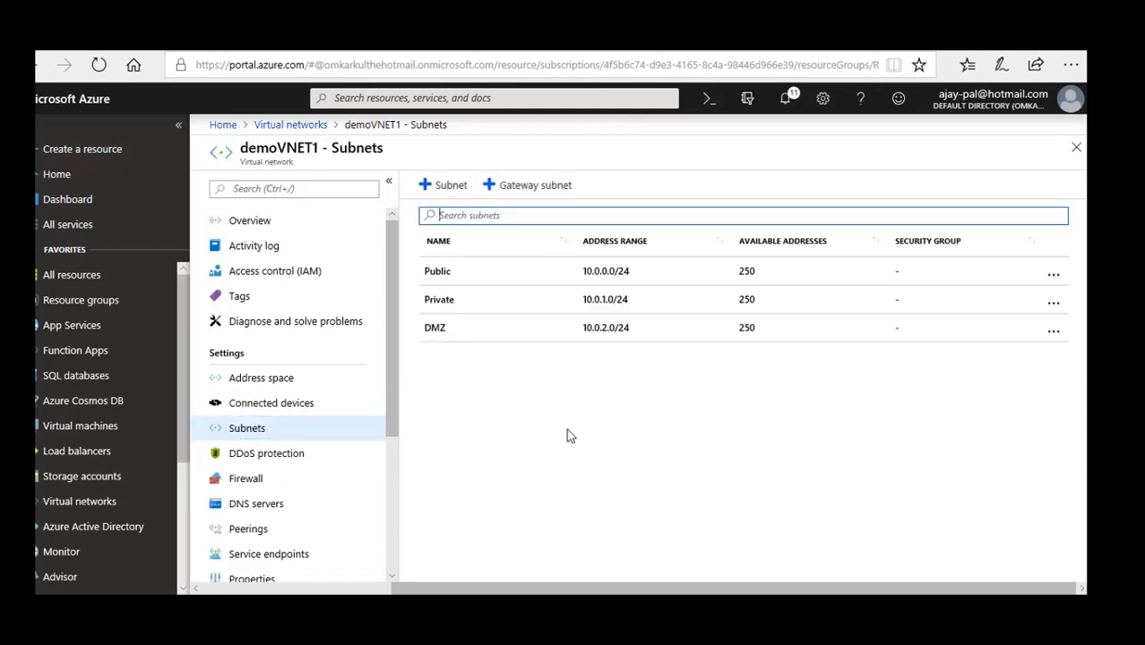
Associate the Public subnet of demoVNET1 with demoRouteTable and save the subnet.
{"action": "left_click", "coordinate": [455, 272]}
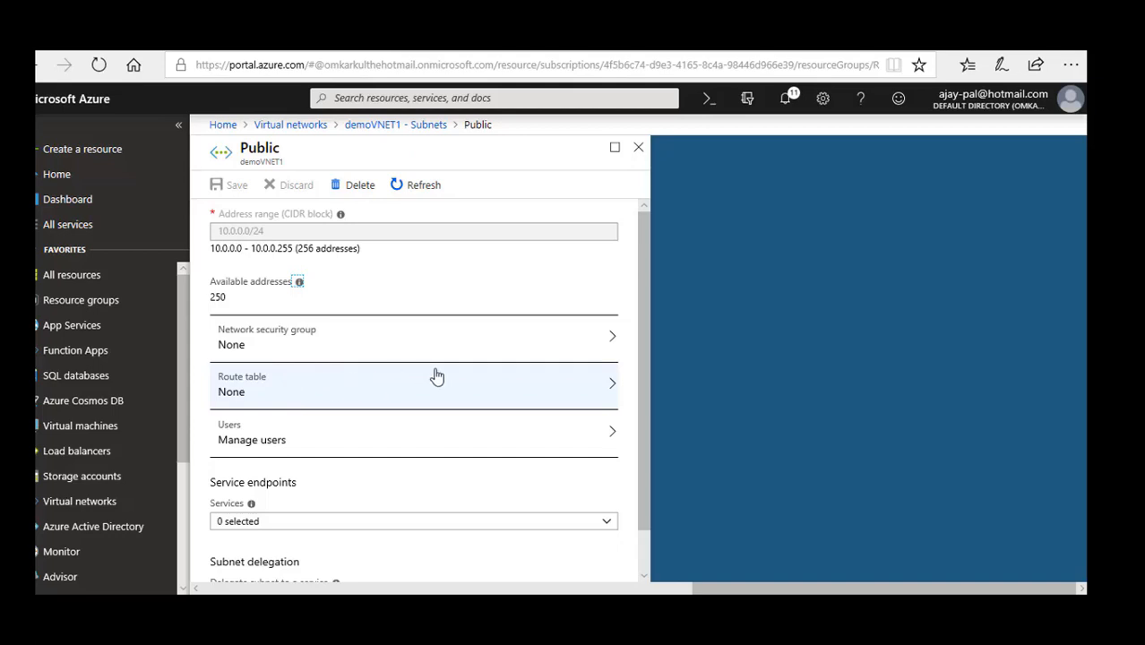
{"action": "left_click", "coordinate": [611, 387]}
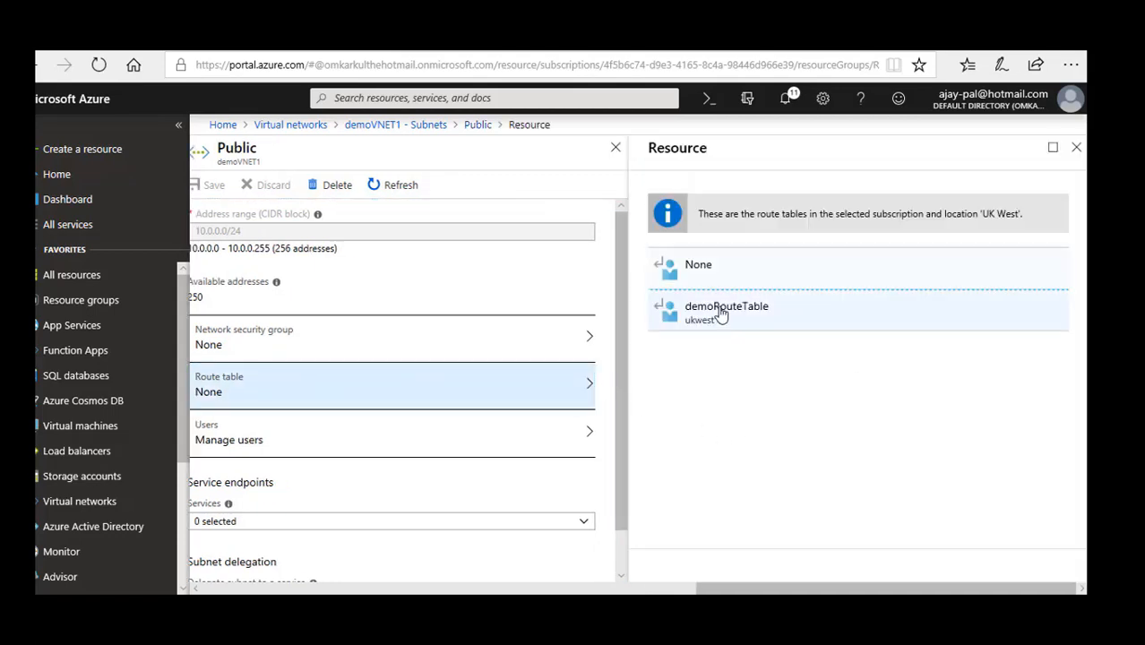
{"action": "left_click", "coordinate": [722, 312]}
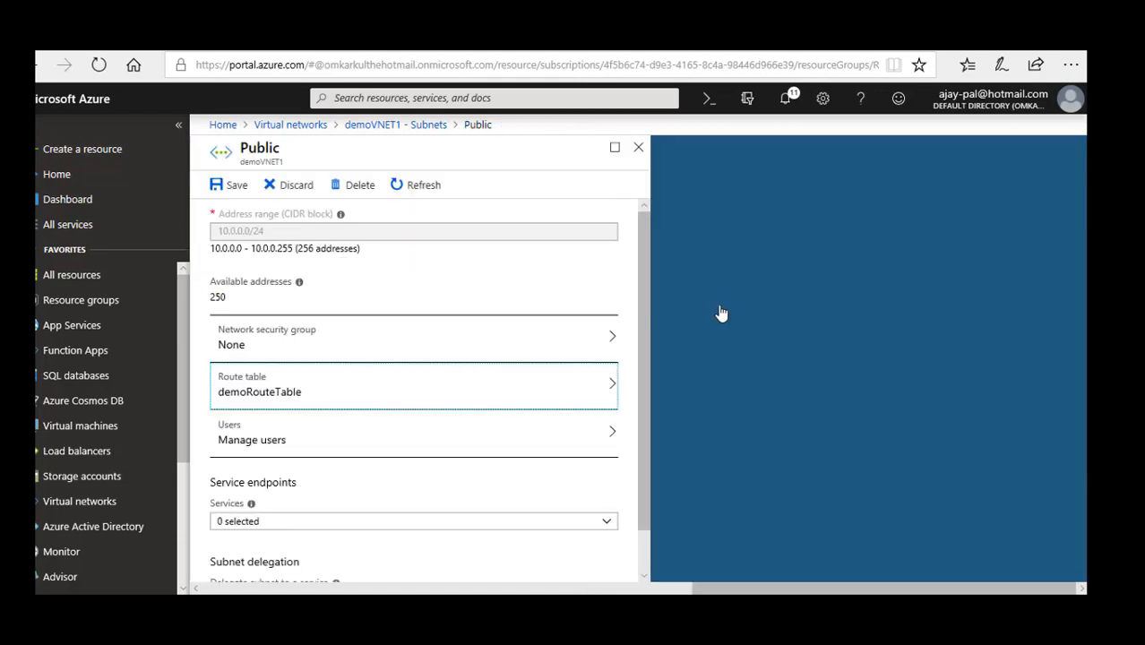
{"action": "left_click", "coordinate": [231, 188]}
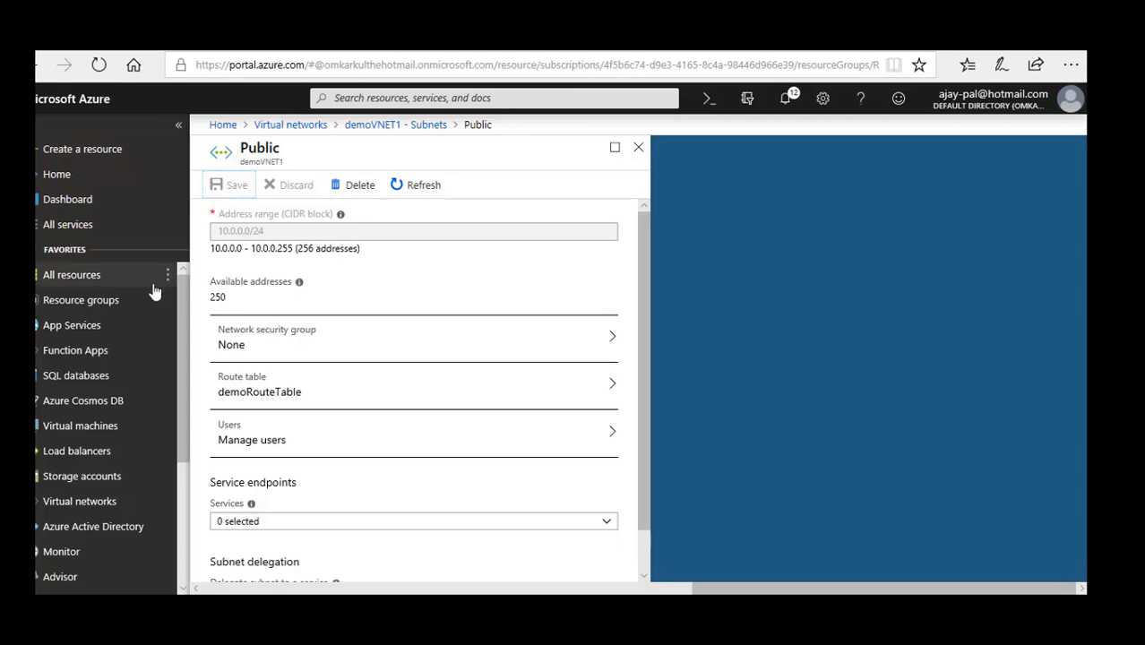
Enable IP forwarding in the IP configurations of demovmNVA's network interface and save the change.
{"action": "left_click", "coordinate": [57, 179]}
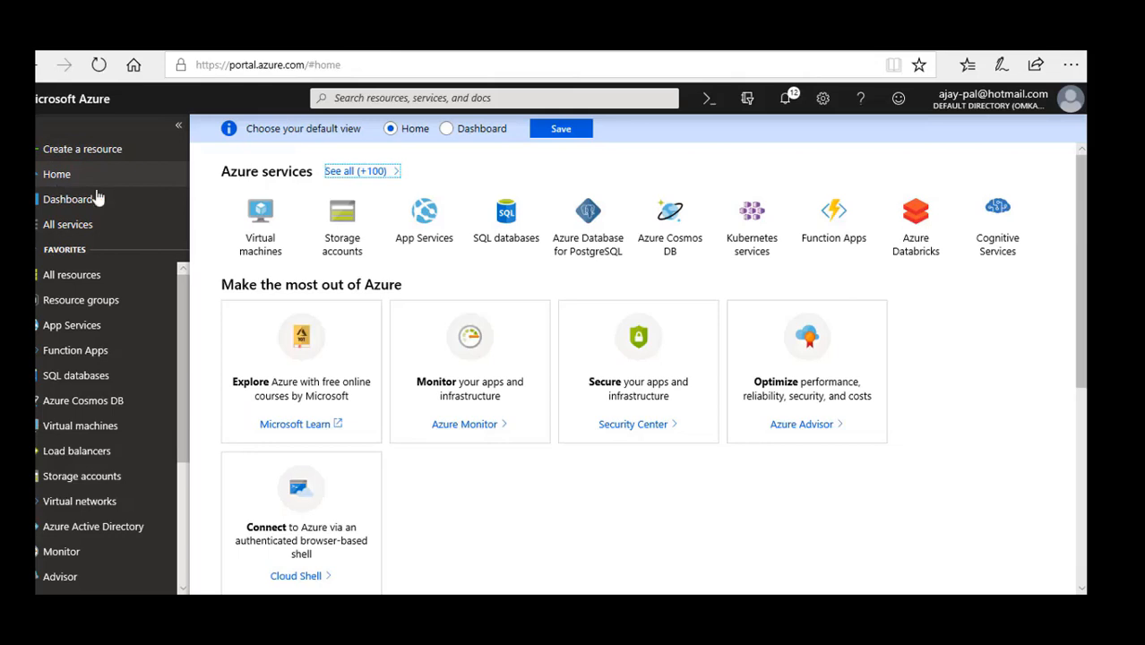
{"action": "left_click", "coordinate": [257, 228]}
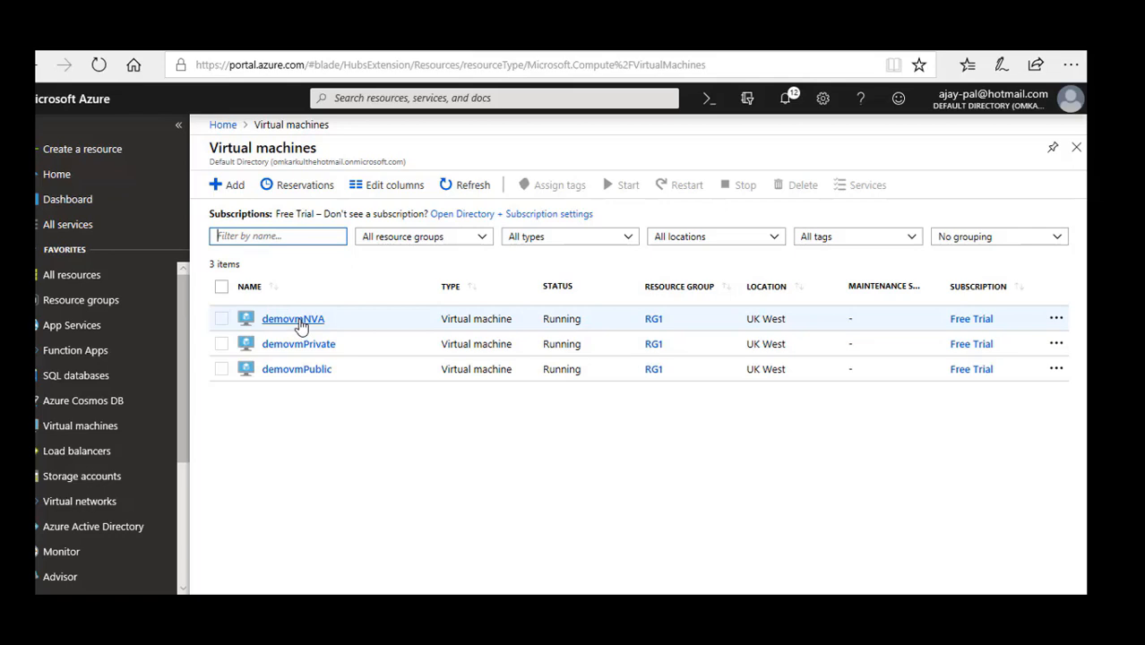
{"action": "left_click", "coordinate": [301, 321]}
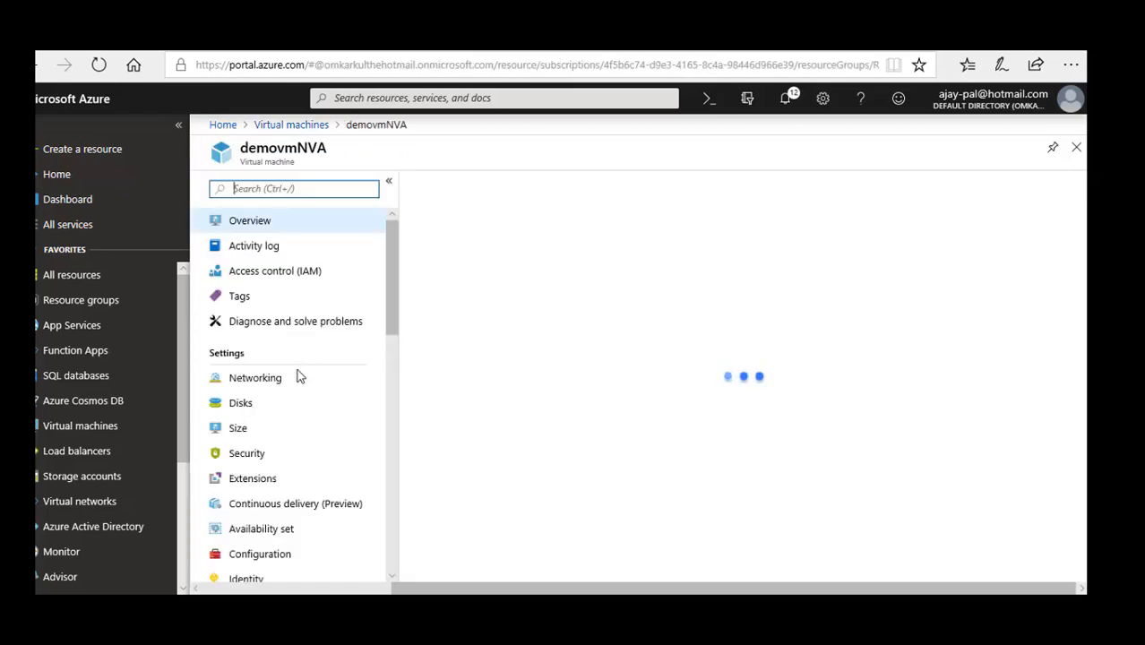
{"action": "left_click", "coordinate": [264, 384]}
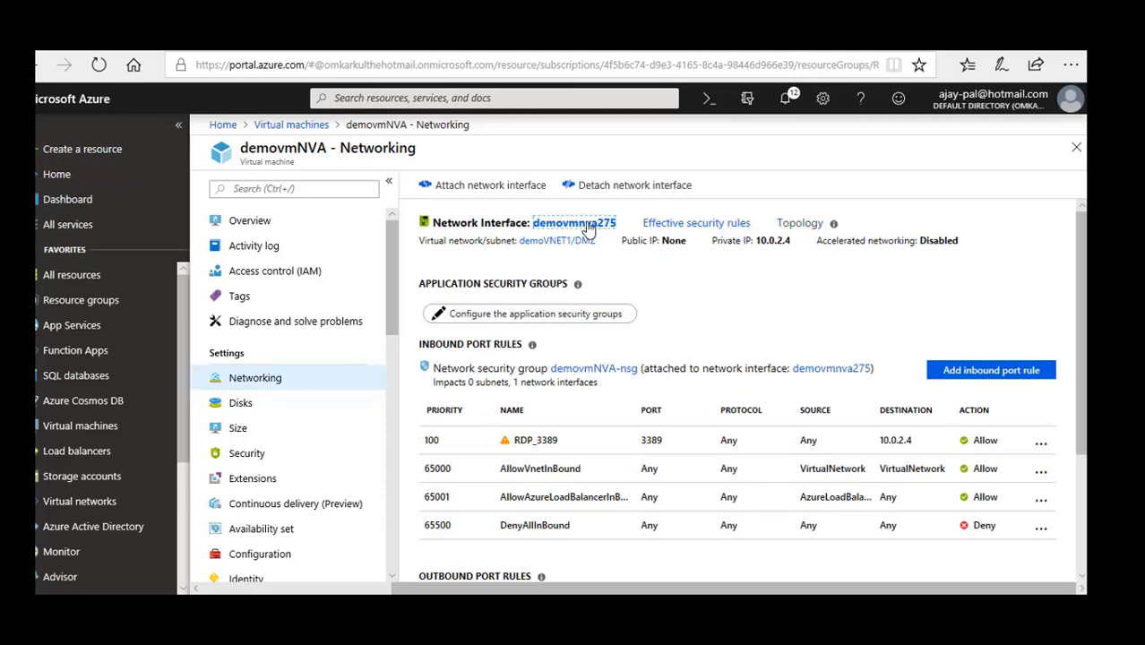
{"action": "left_click", "coordinate": [588, 226]}
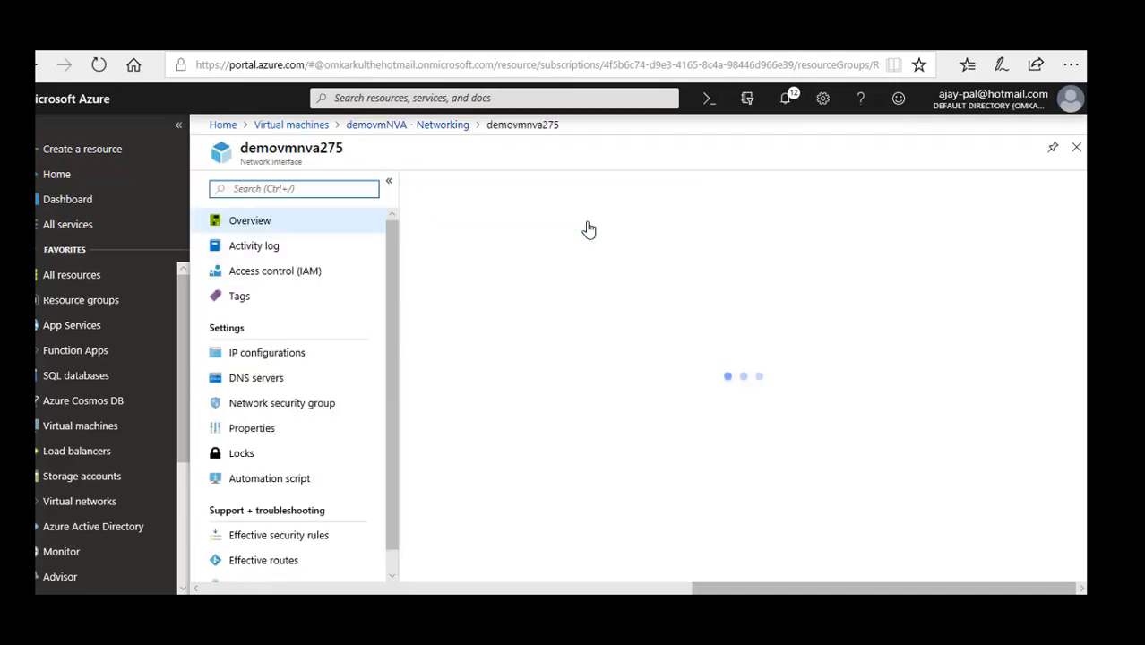
{"action": "left_click", "coordinate": [274, 354]}
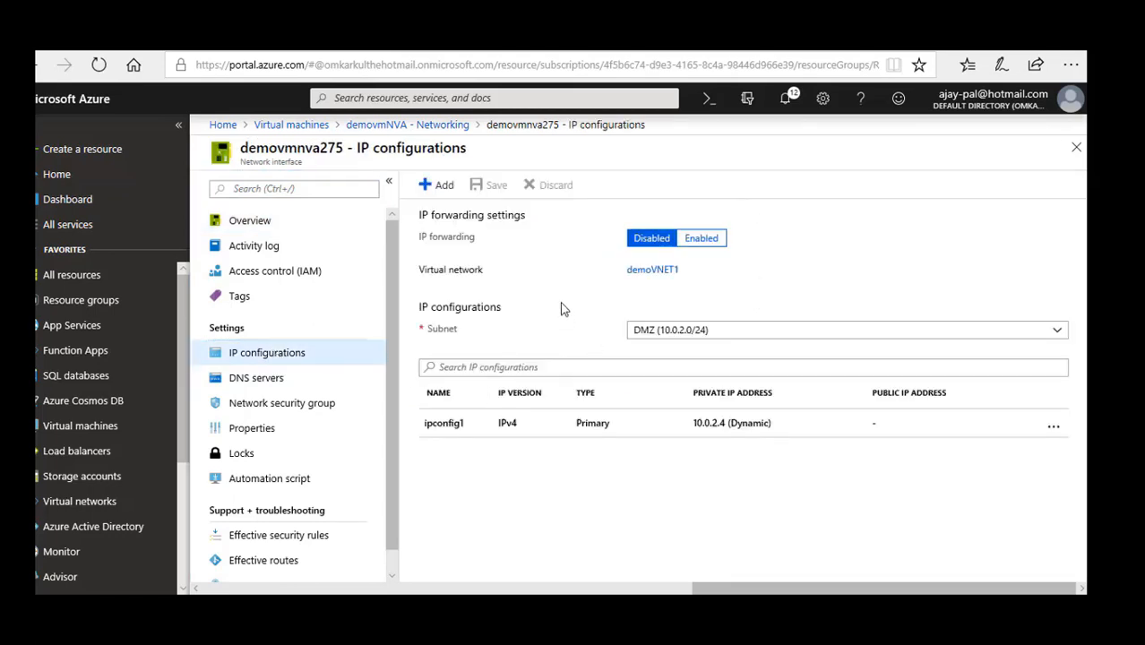
{"action": "left_click", "coordinate": [701, 240]}
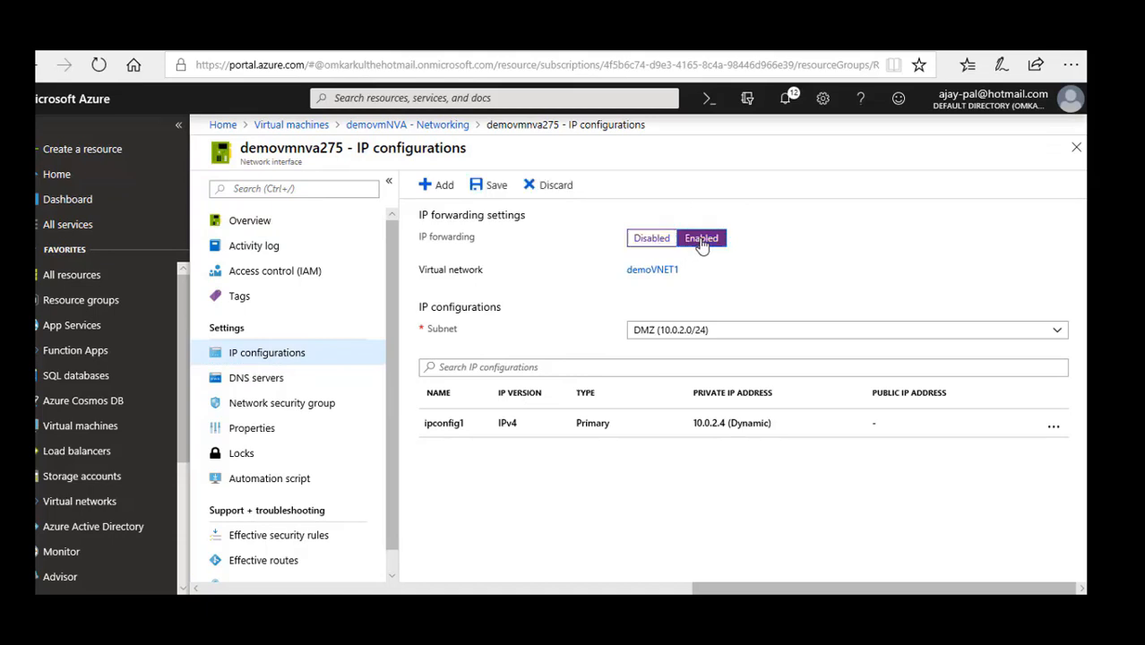
{"action": "left_click", "coordinate": [492, 188]}
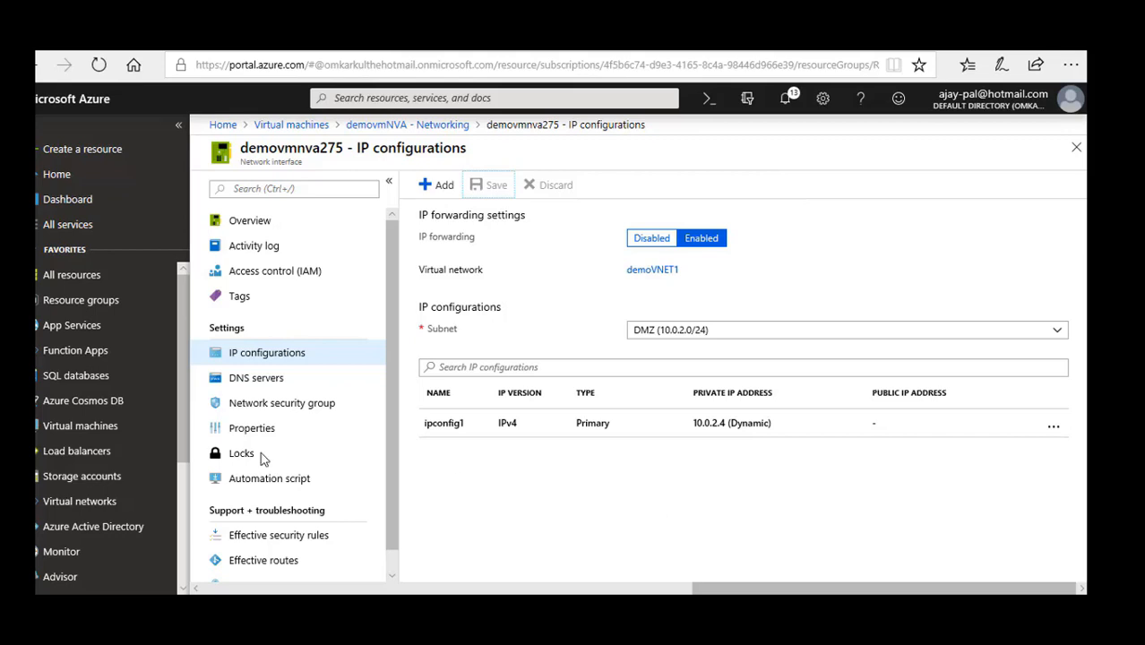
Open the networking settings of virtual machine demovmPublic and copy its public IP address.
{"action": "left_click", "coordinate": [299, 126]}
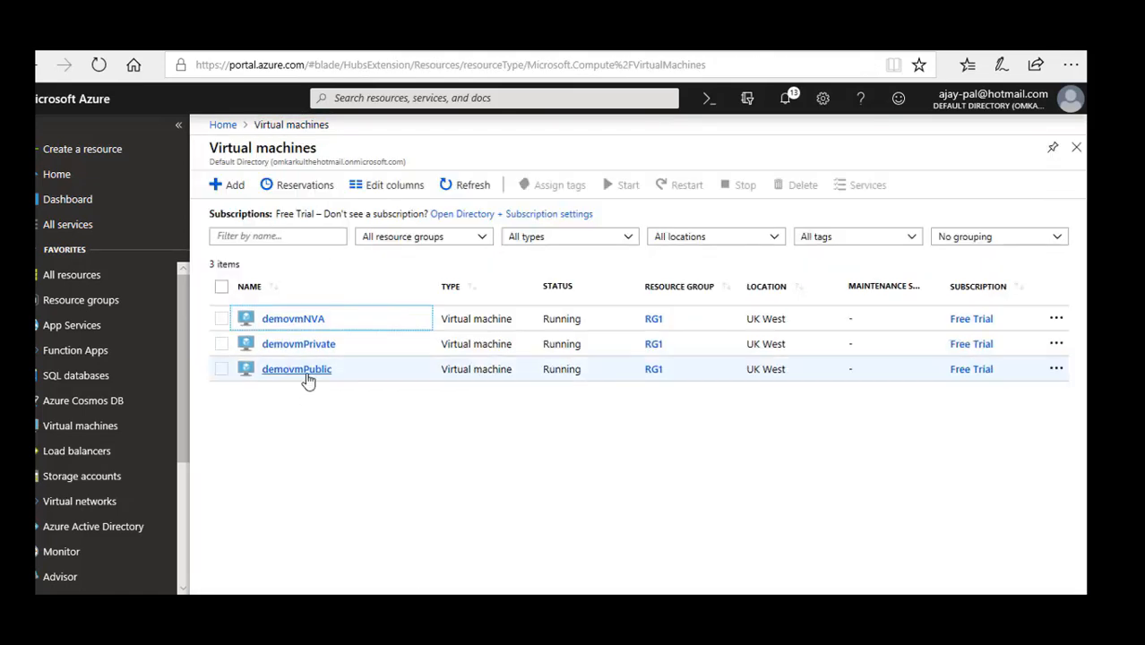
{"action": "left_click", "coordinate": [307, 380]}
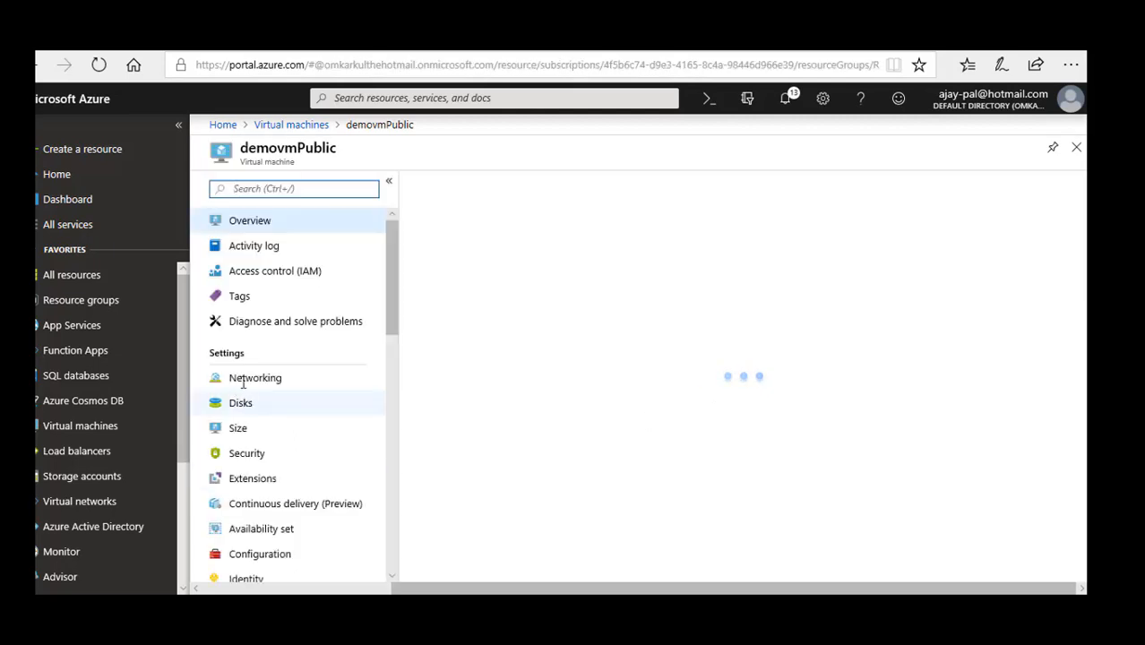
{"action": "left_click", "coordinate": [248, 384]}
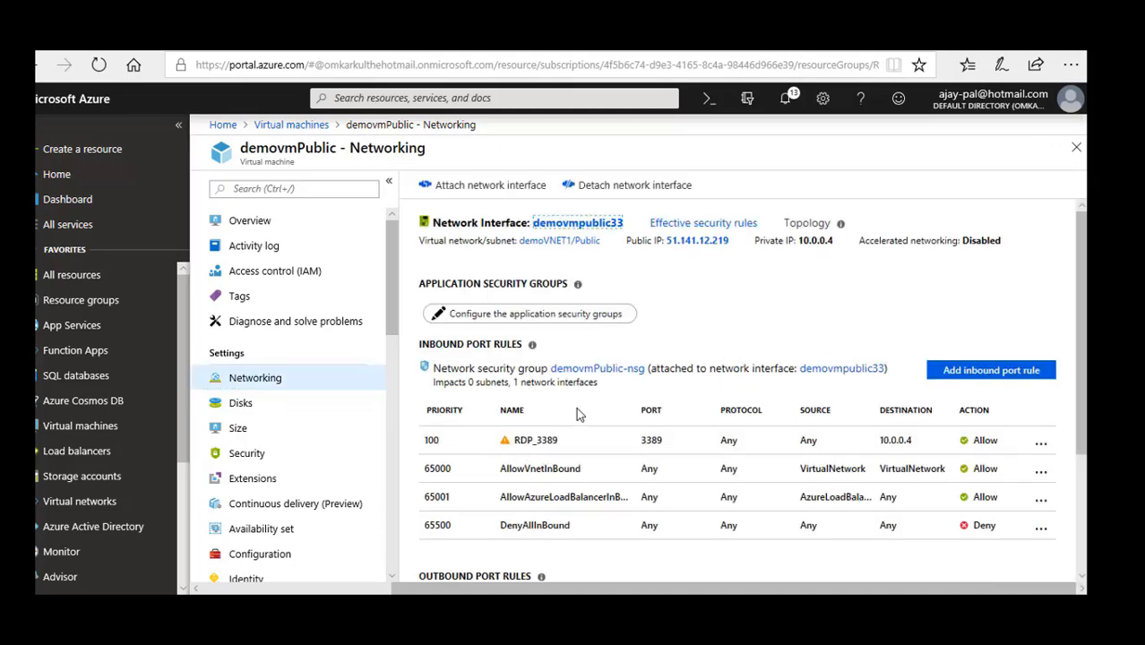
{"action": "left_click_drag", "start_coordinate": [733, 240], "coordinate": [668, 252]}
{"action": "key", "text": "ctrl+c"}
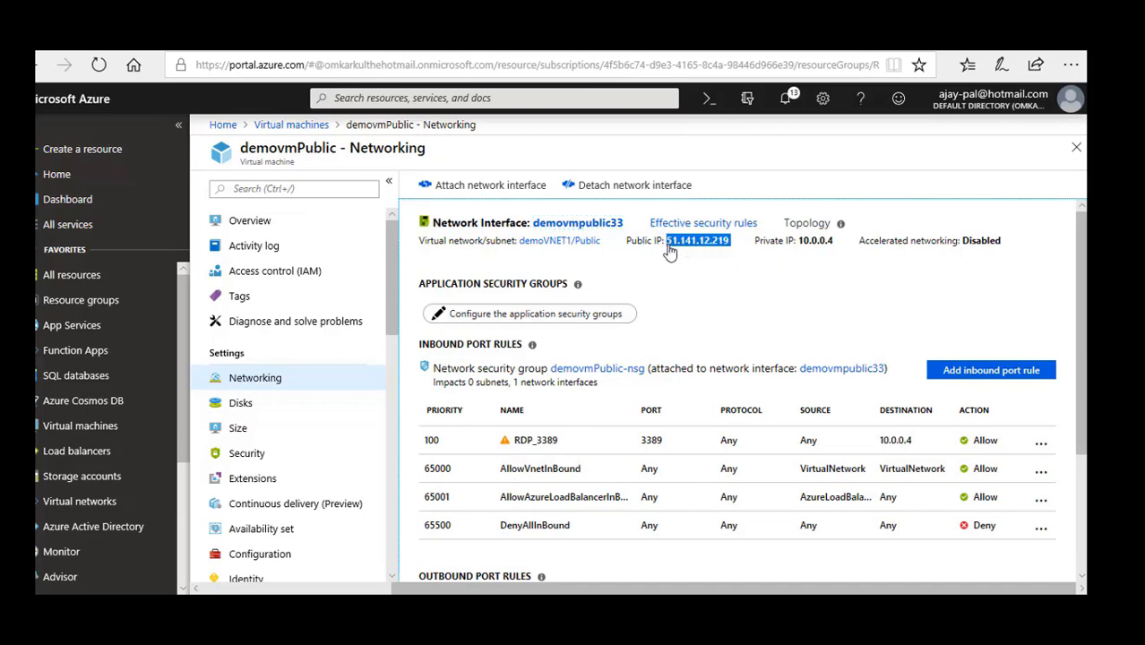
Launch Remote Desktop Connection with mstsc and connect to 51.141.12.219, suppressing further trust prompts for this computer.
{"action": "key", "text": "super+r"}
{"action": "type", "text": "mstsc"}
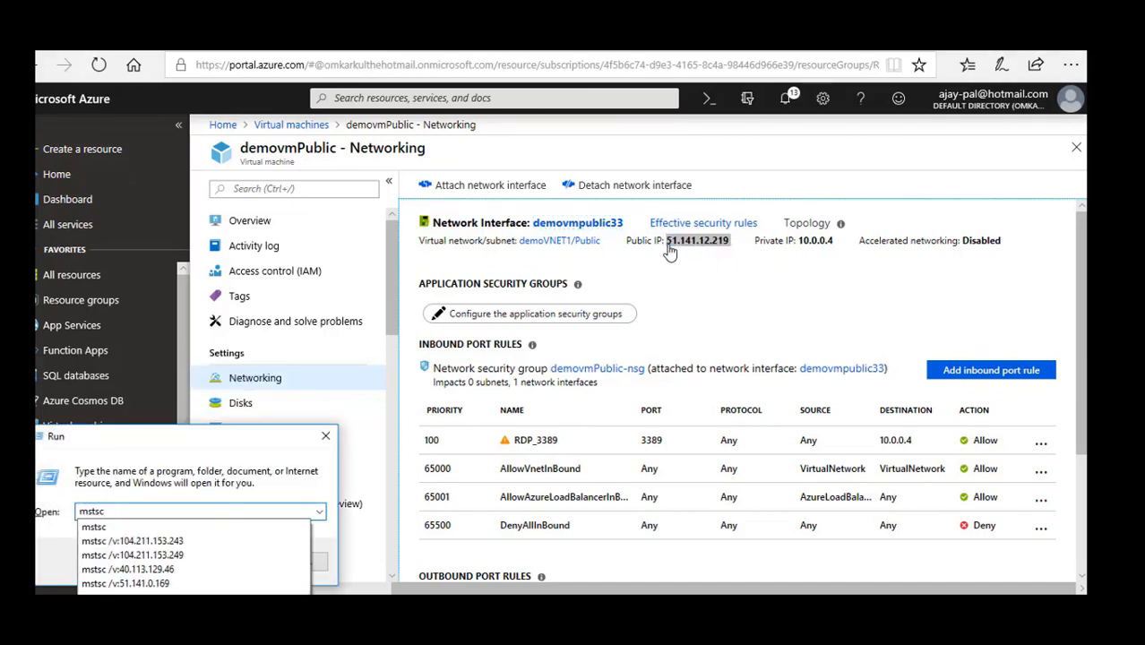
{"action": "key", "text": "Return"}
{"action": "key", "text": "ctrl+v"}
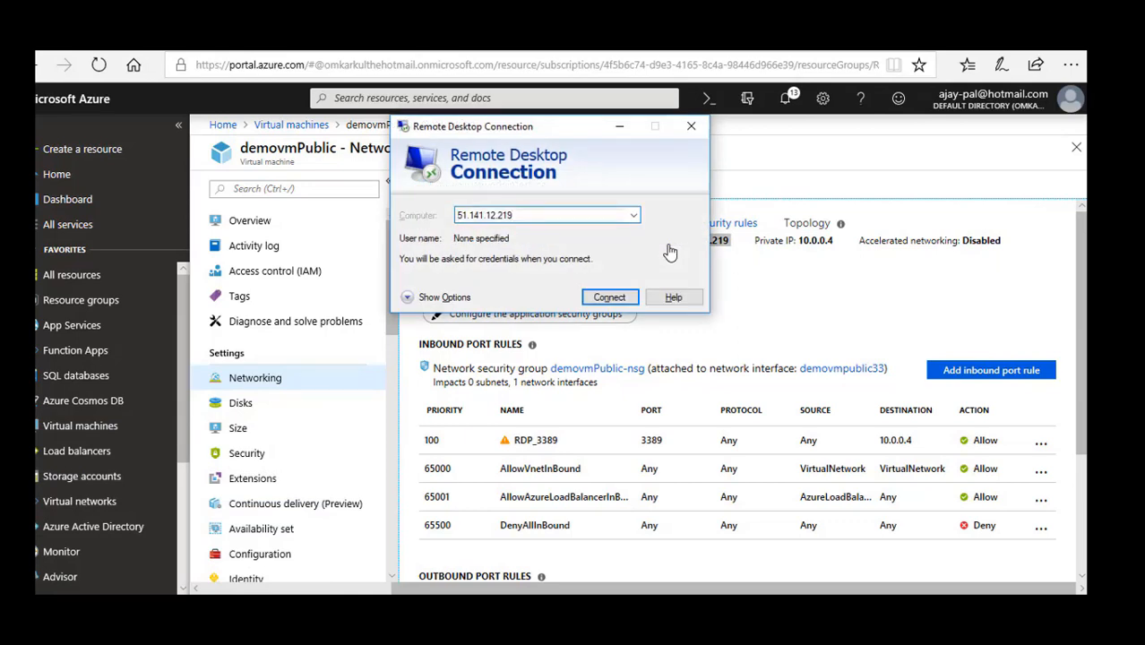
{"action": "key", "text": "Return"}
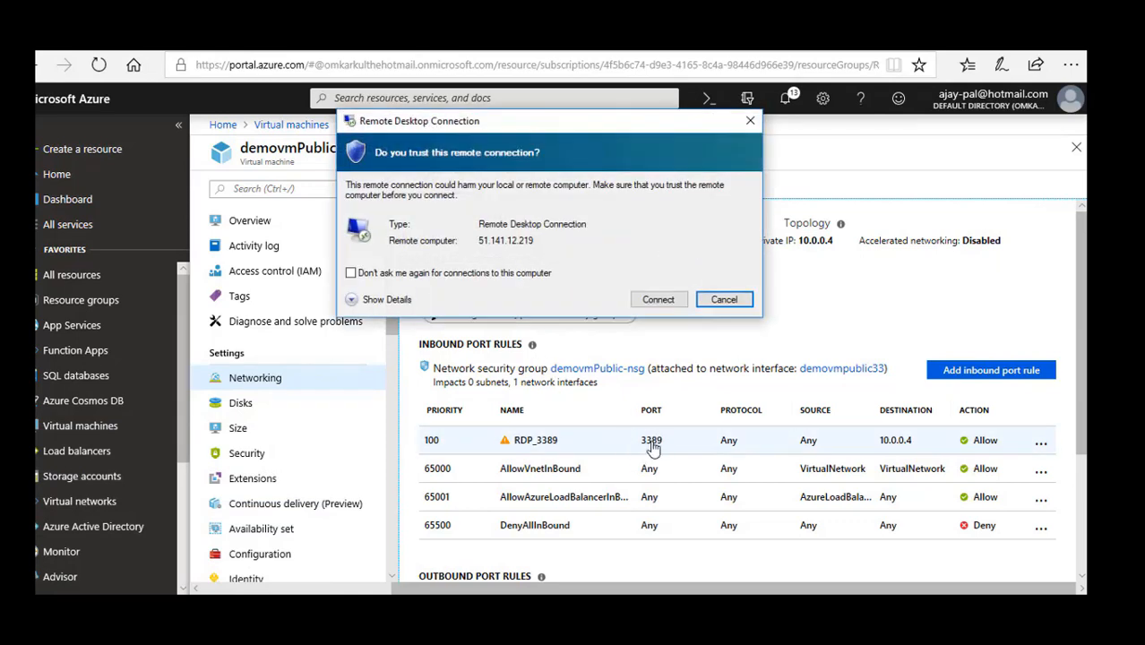
{"action": "left_click", "coordinate": [486, 275]}
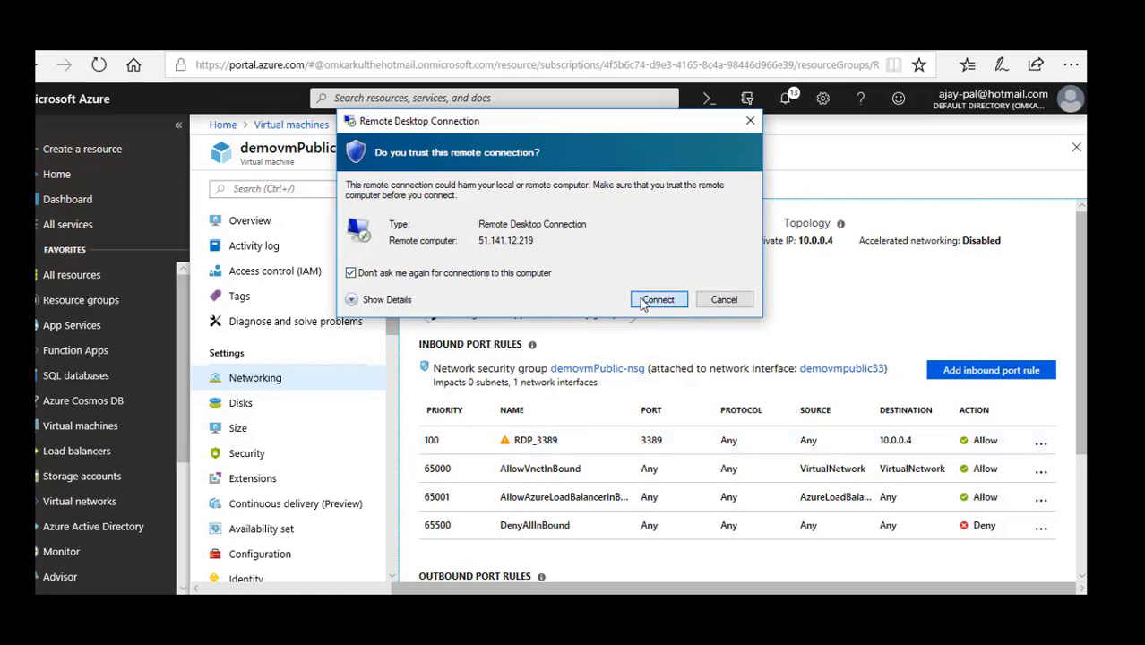
{"action": "left_click", "coordinate": [658, 300]}
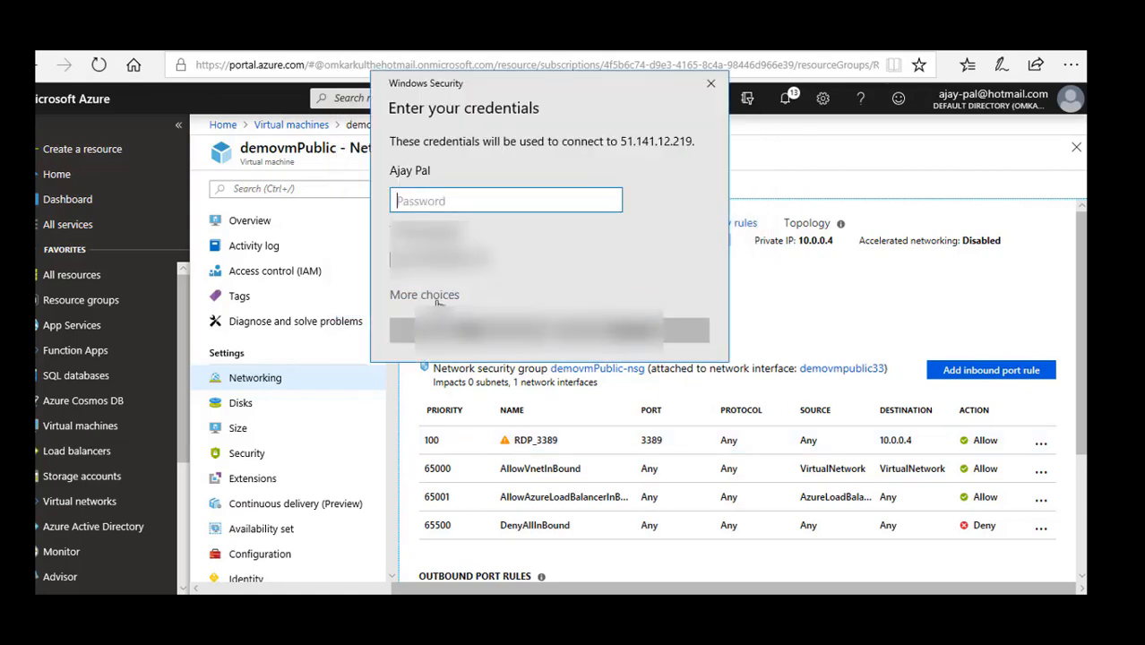
Sign in to demovmPublic with a different account, user name demouser and the account password, and accept the certificate warning.
{"action": "left_click", "coordinate": [430, 295]}
{"action": "left_click", "coordinate": [480, 381]}
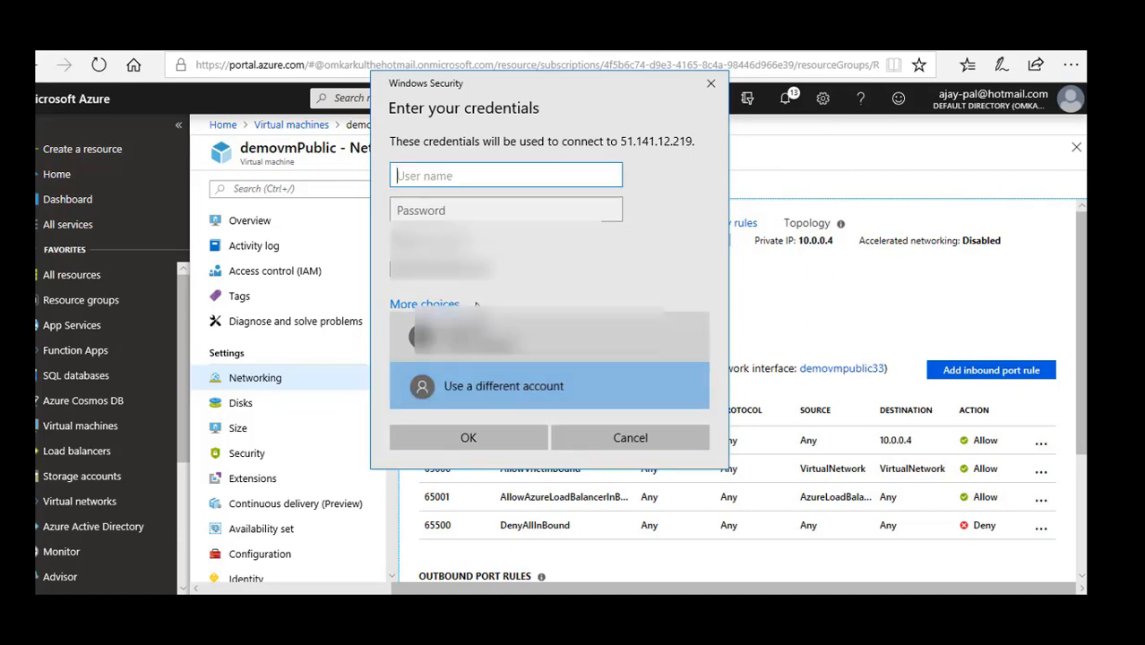
{"action": "type", "text": "demon"}
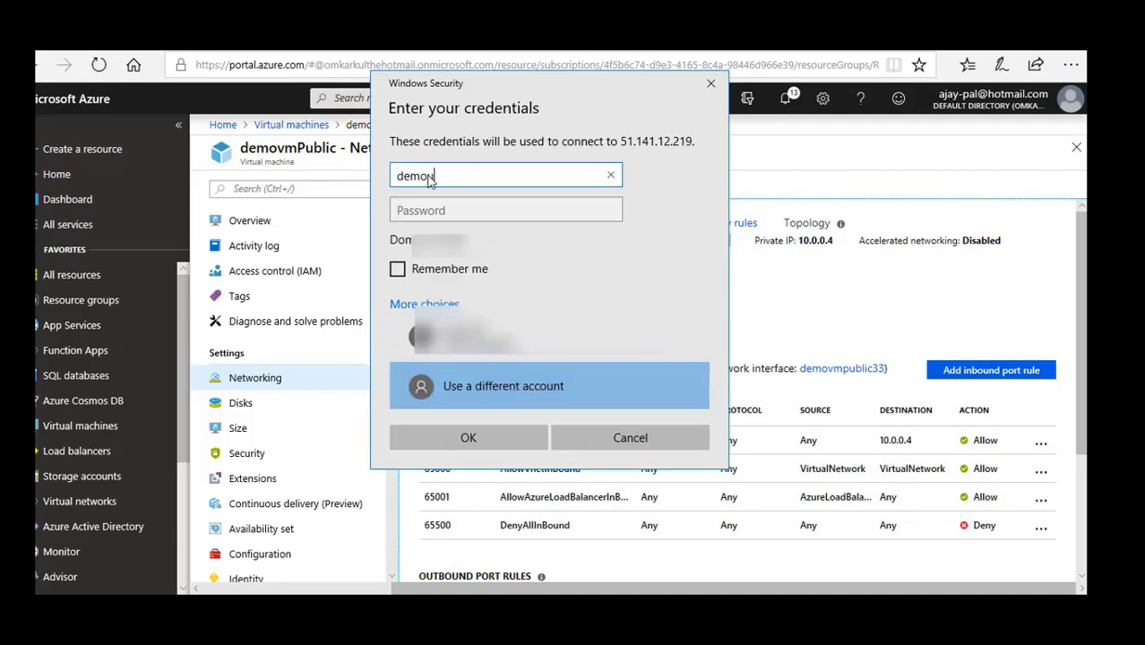
{"action": "type", "text": "ser"}
{"action": "key", "text": "Tab"}
{"action": "type", "text": "•••••"}
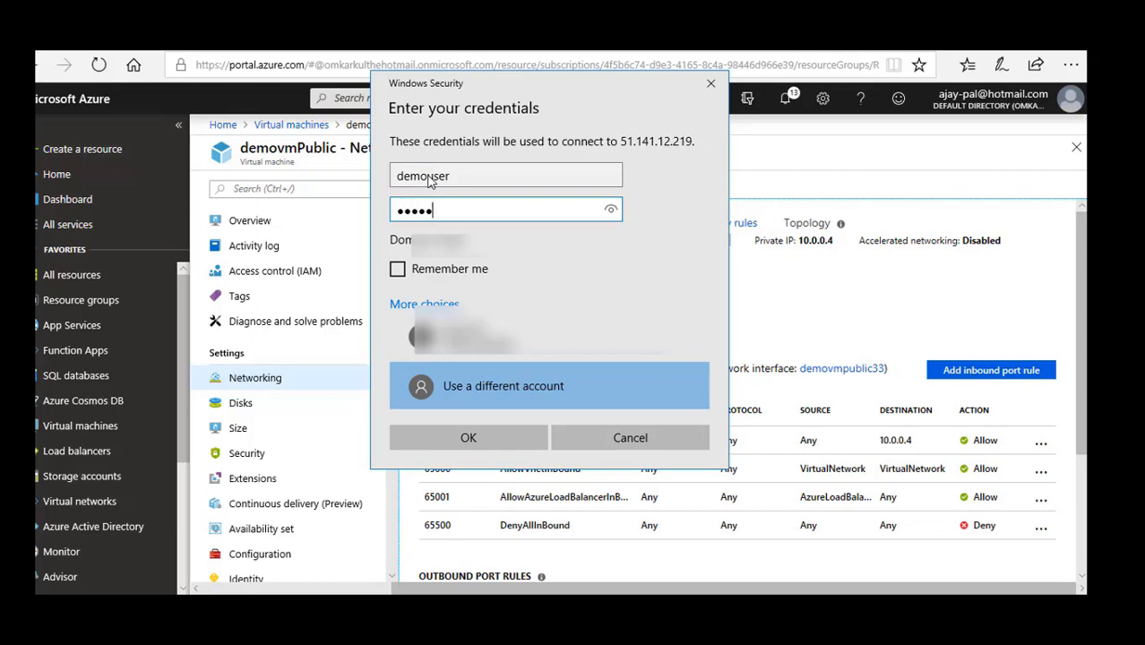
{"action": "type", "text": "••••••••••"}
{"action": "left_click", "coordinate": [455, 439]}
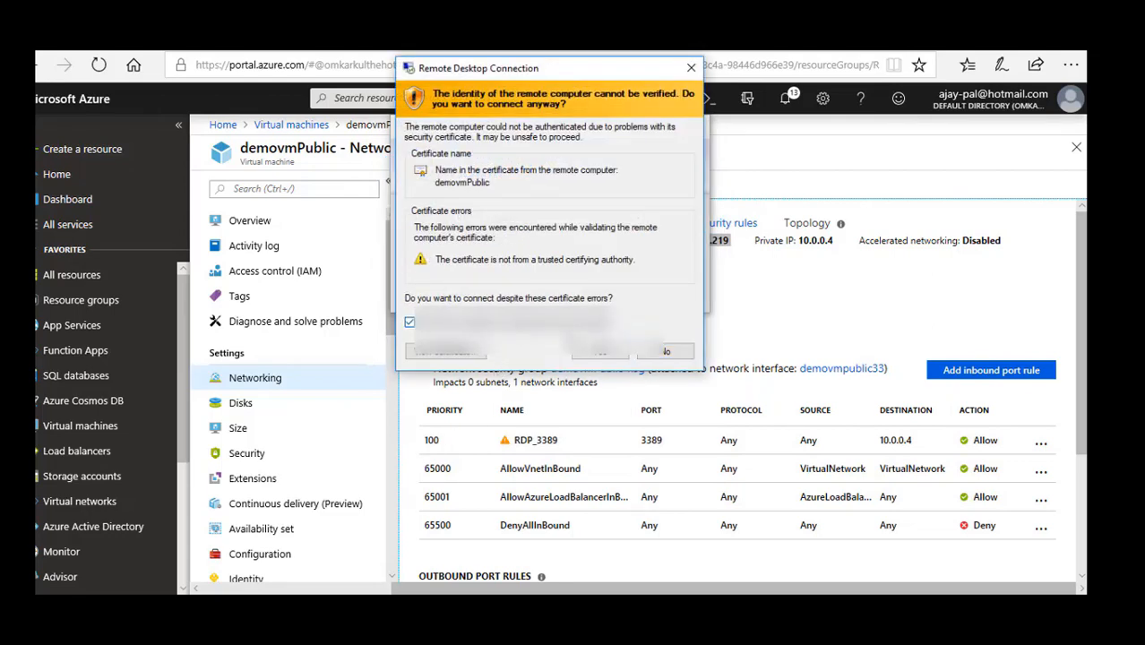
{"action": "left_click", "coordinate": [601, 352]}
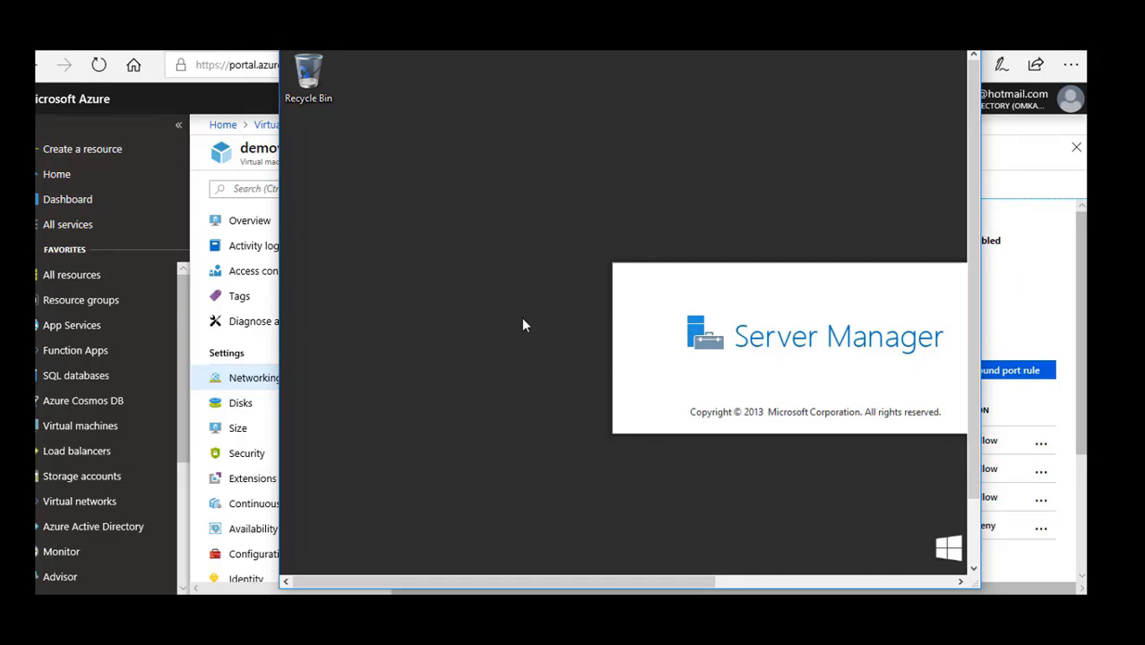
Return to the Azure portal to view demovmNVA's overview, and switch back to the demovmPublic remote desktop session.
{"action": "left_click", "coordinate": [268, 132]}
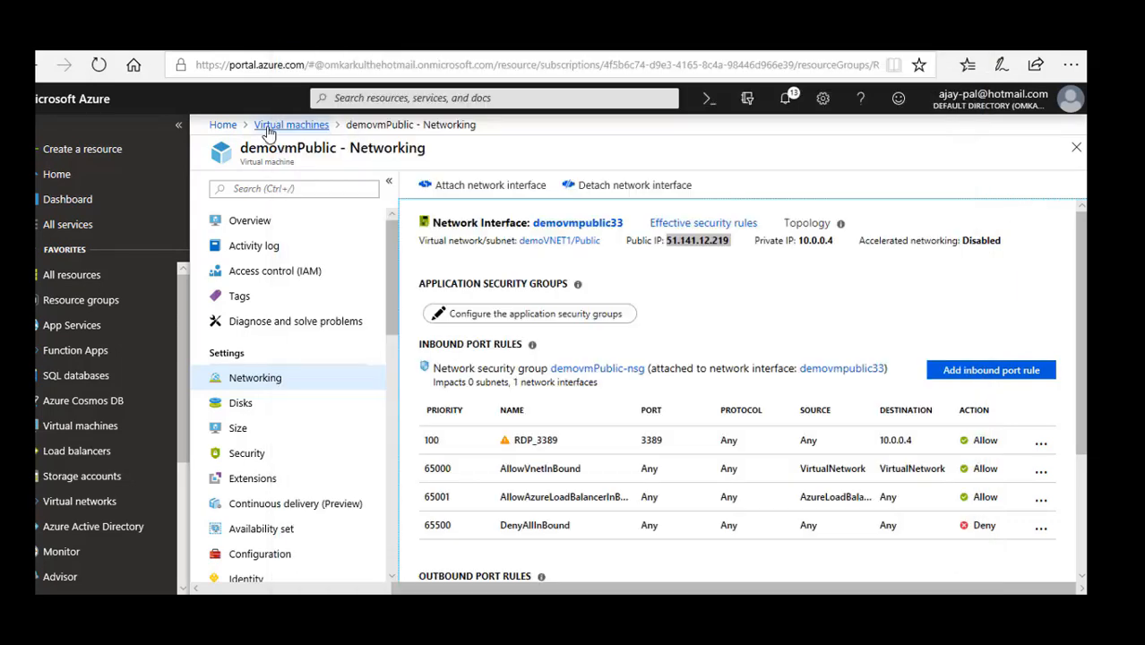
{"action": "left_click", "coordinate": [268, 130]}
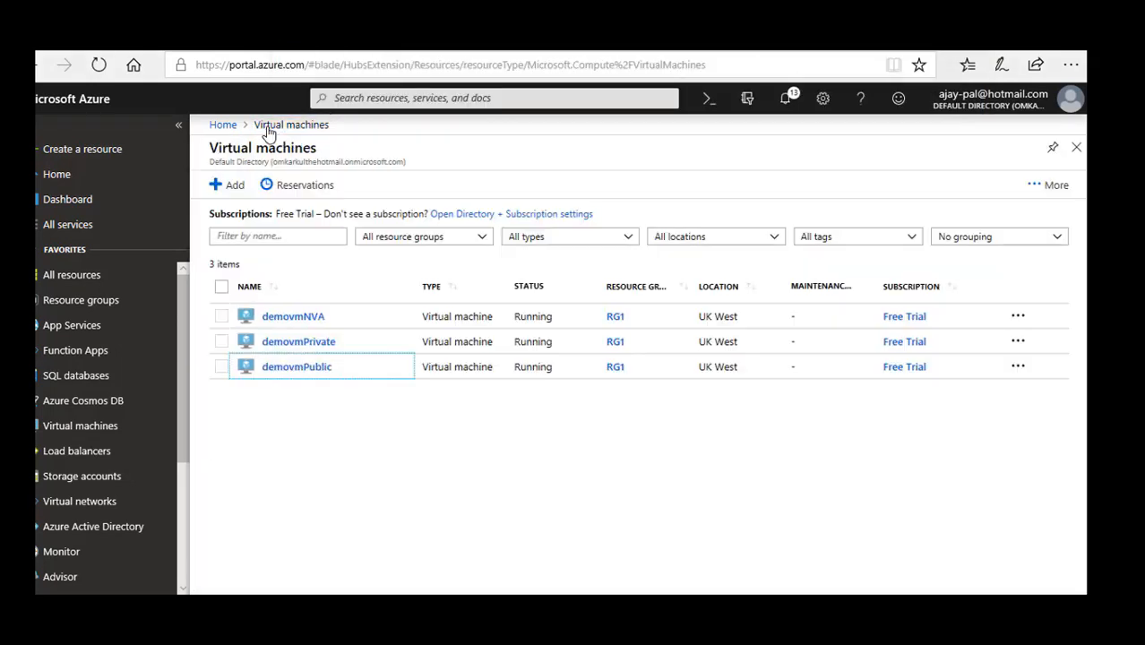
{"action": "left_click", "coordinate": [294, 321]}
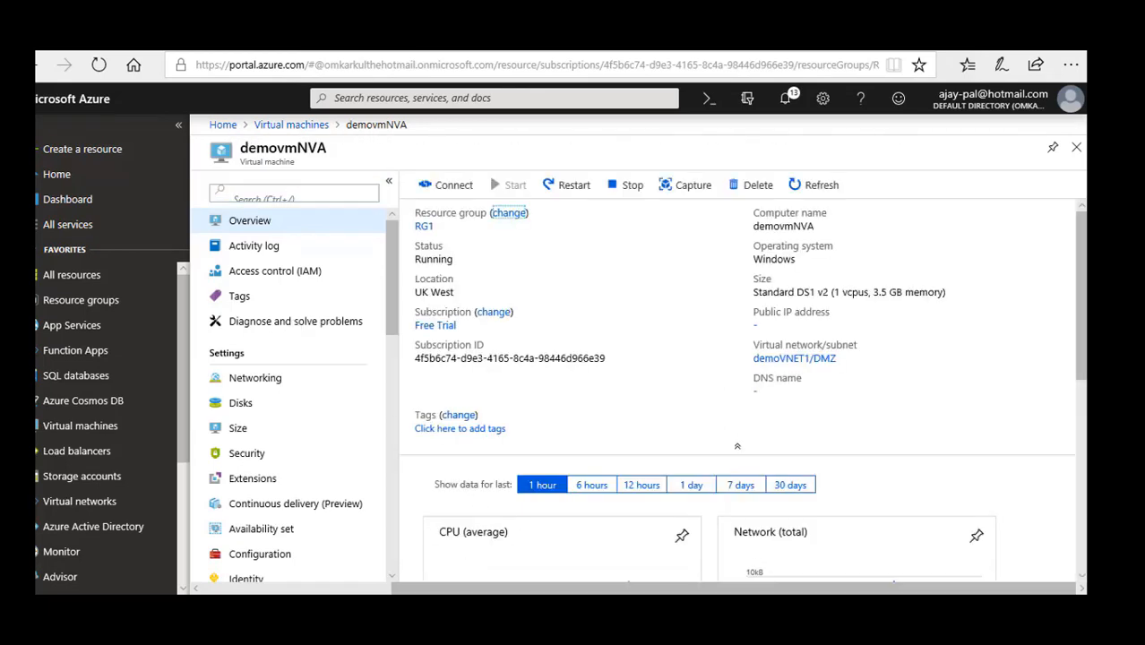
{"action": "mouse_move", "coordinate": [751, 608]}
{"action": "left_click", "coordinate": [751, 546]}
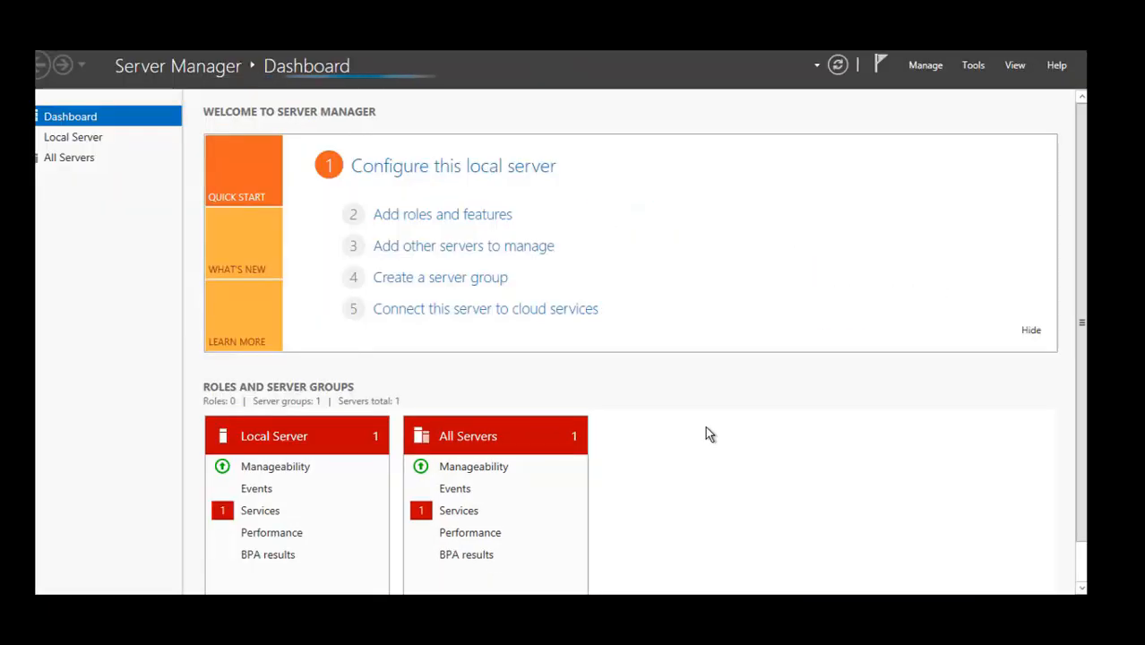
Enter demovmNVA as the computer in Remote Desktop Connection and start connecting to it.
{"action": "type", "text": "demo"}
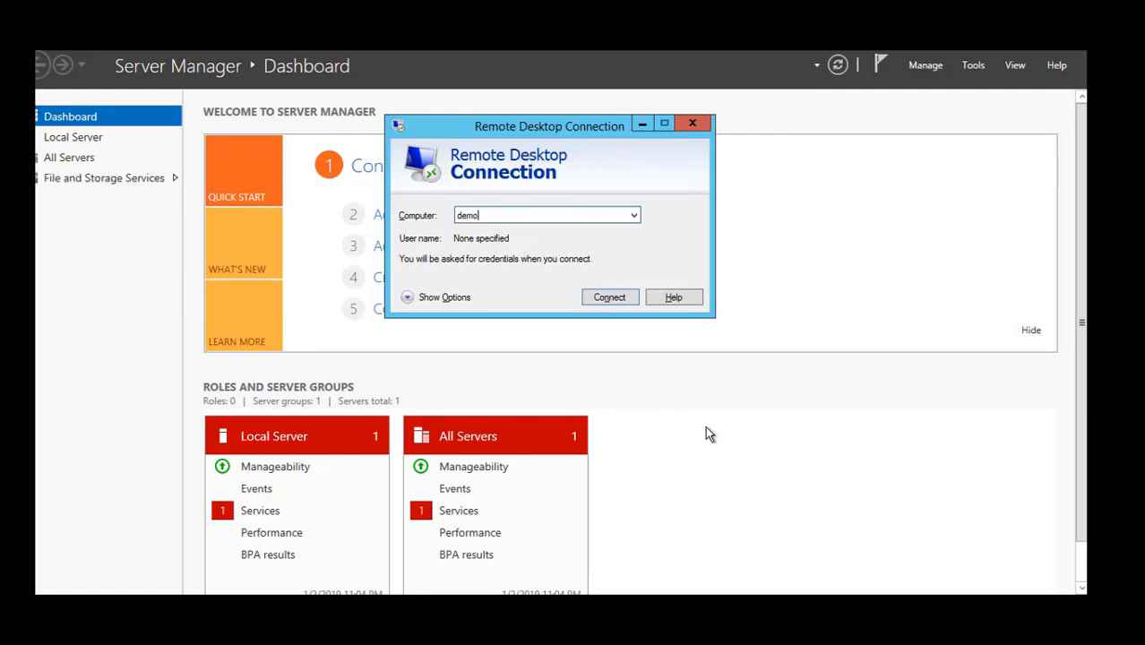
{"action": "type", "text": "vmNVA"}
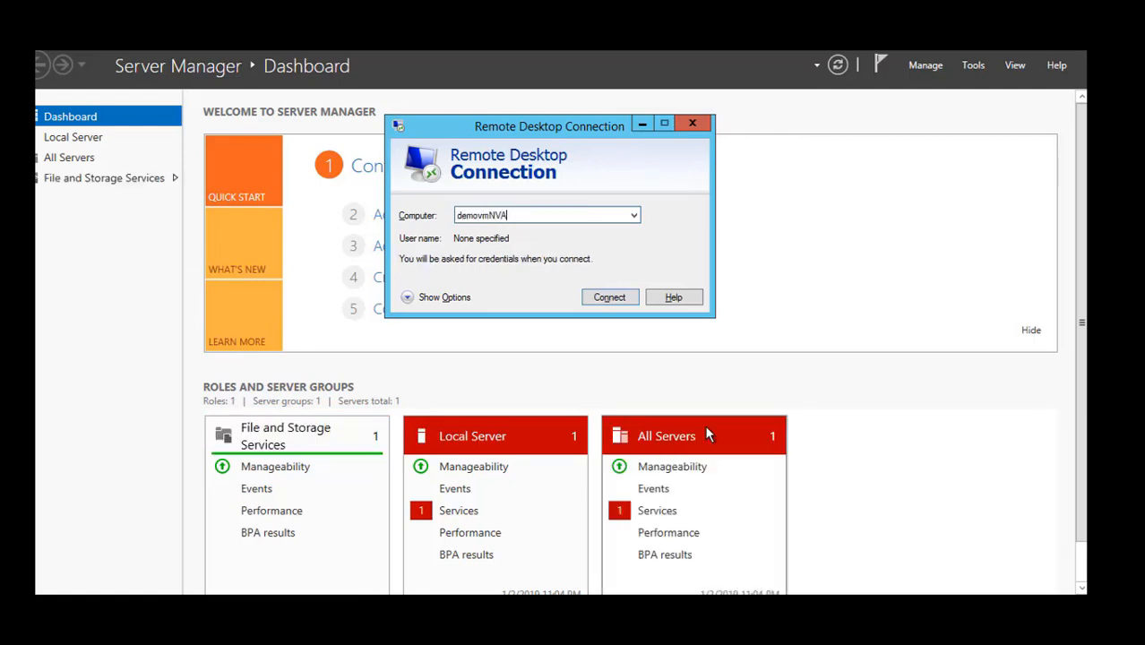
{"action": "left_click", "coordinate": [618, 305]}
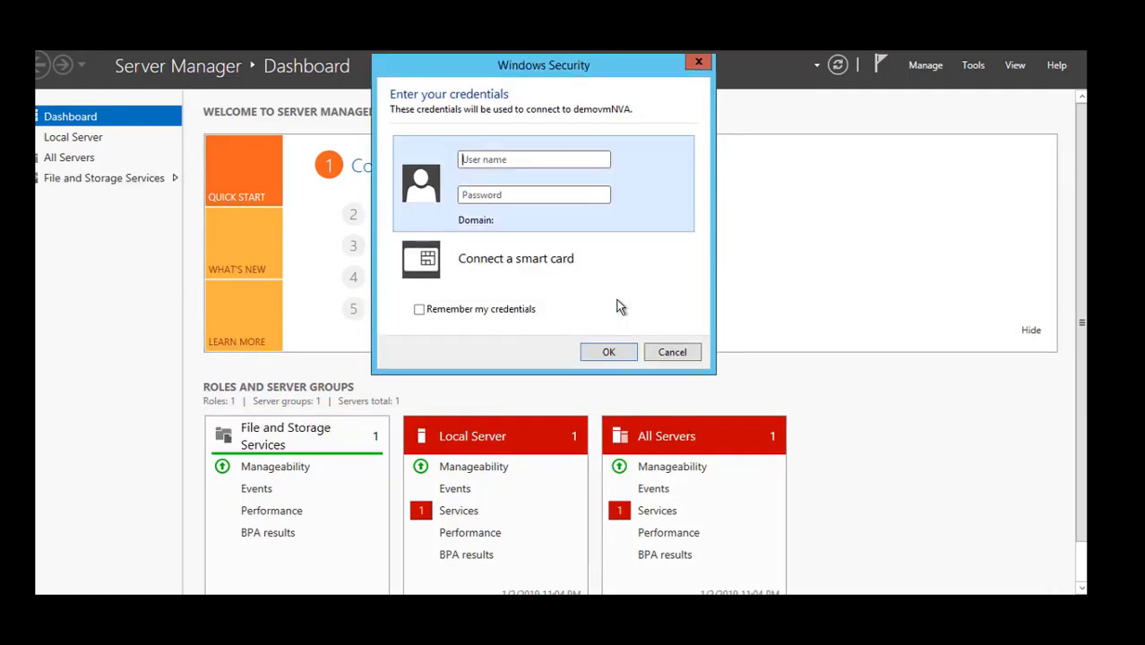
Sign in to demovmNVA with user name demouser and the account password, and accept the certificate warning.
{"action": "type", "text": "demouser"}
{"action": "key", "text": "Tab"}
{"action": "type", "text": "••••••••••"}
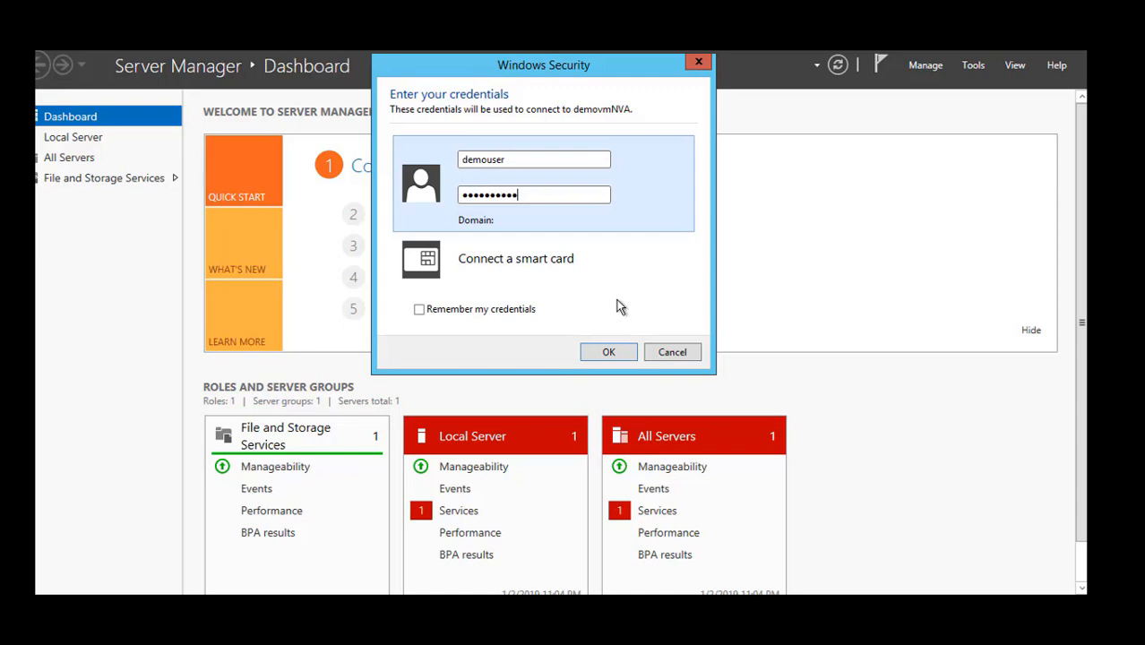
{"action": "type", "text": "••••"}
{"action": "left_click", "coordinate": [605, 358]}
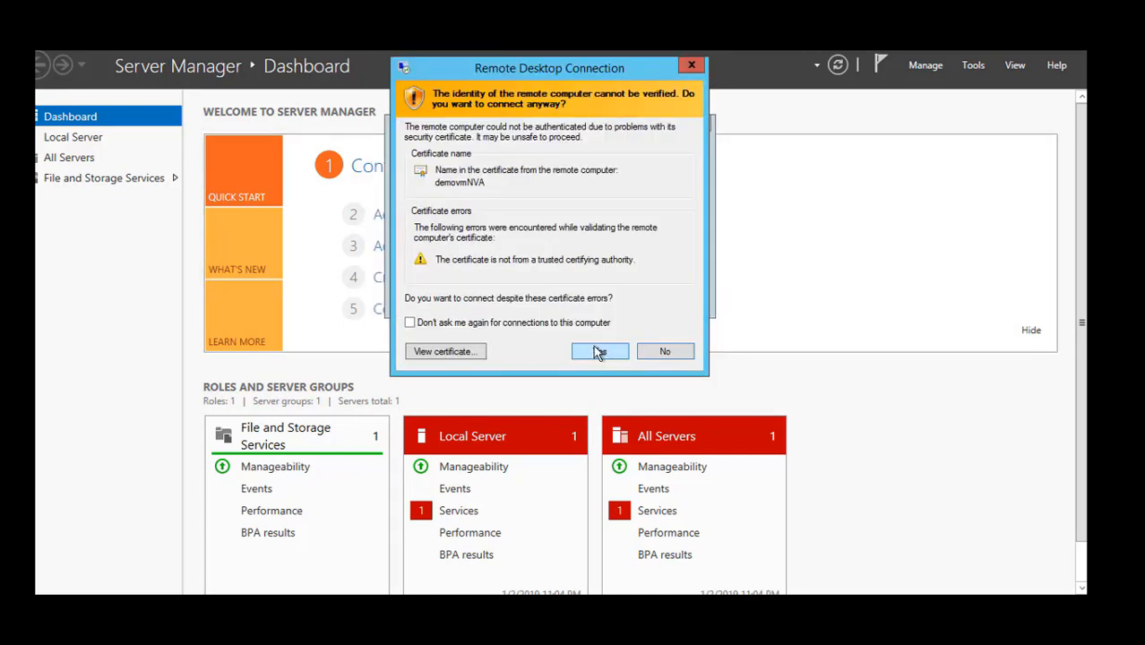
{"action": "left_click", "coordinate": [581, 331]}
{"action": "left_click", "coordinate": [595, 352]}
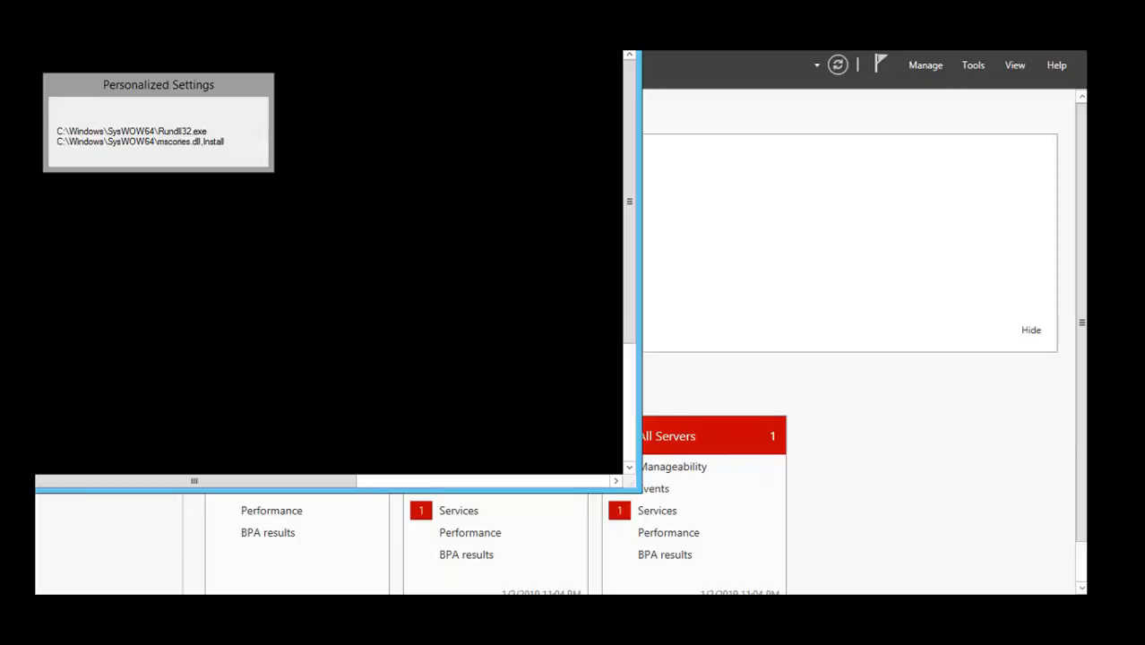
Launch Registry Editor inside the demovmNVA session by running regedit.
{"action": "left_click_drag", "start_coordinate": [513, 32], "coordinate": [571, 64]}
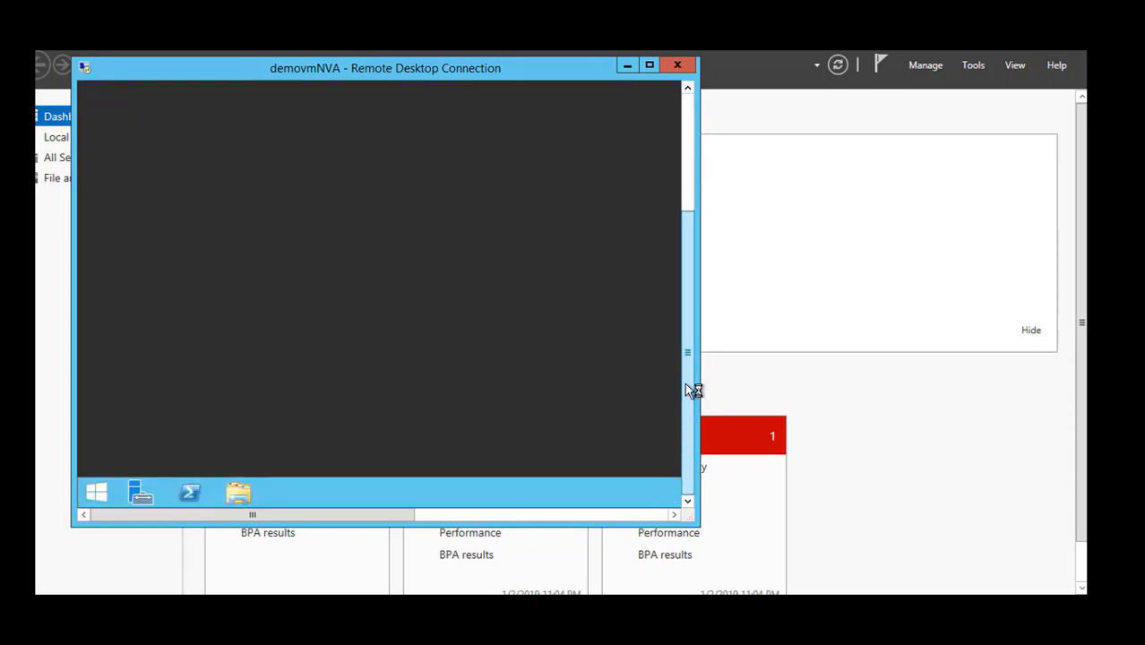
{"action": "right_click", "coordinate": [98, 492]}
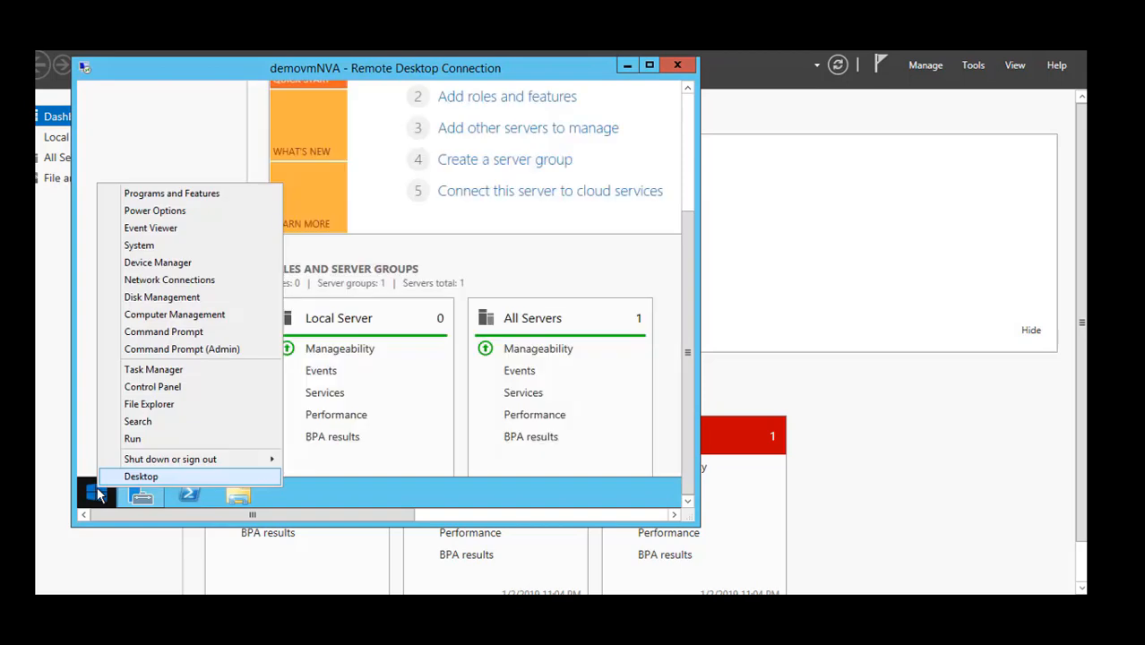
{"action": "left_click", "coordinate": [144, 437]}
{"action": "type", "text": "re"}
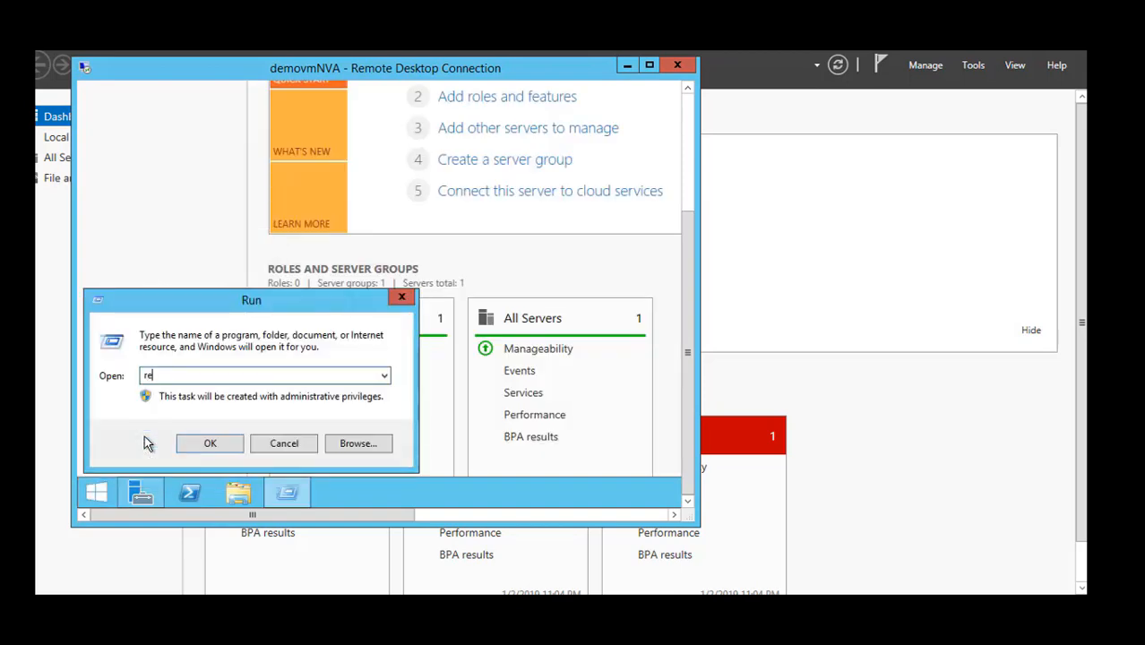
{"action": "type", "text": "gedit"}
{"action": "key", "text": "Return"}
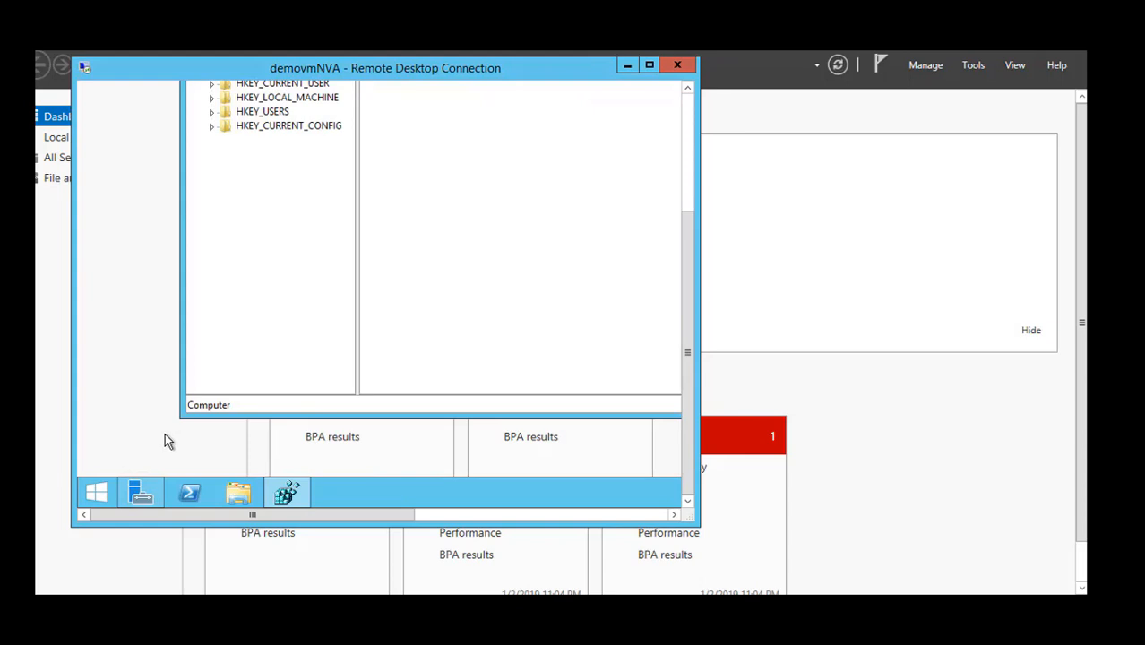
Expand the registry tree through HKEY_LOCAL_MACHINE and SYSTEM down to the subkeys of CurrentControlSet.
{"action": "left_click_drag", "start_coordinate": [688, 343], "coordinate": [650, 276]}
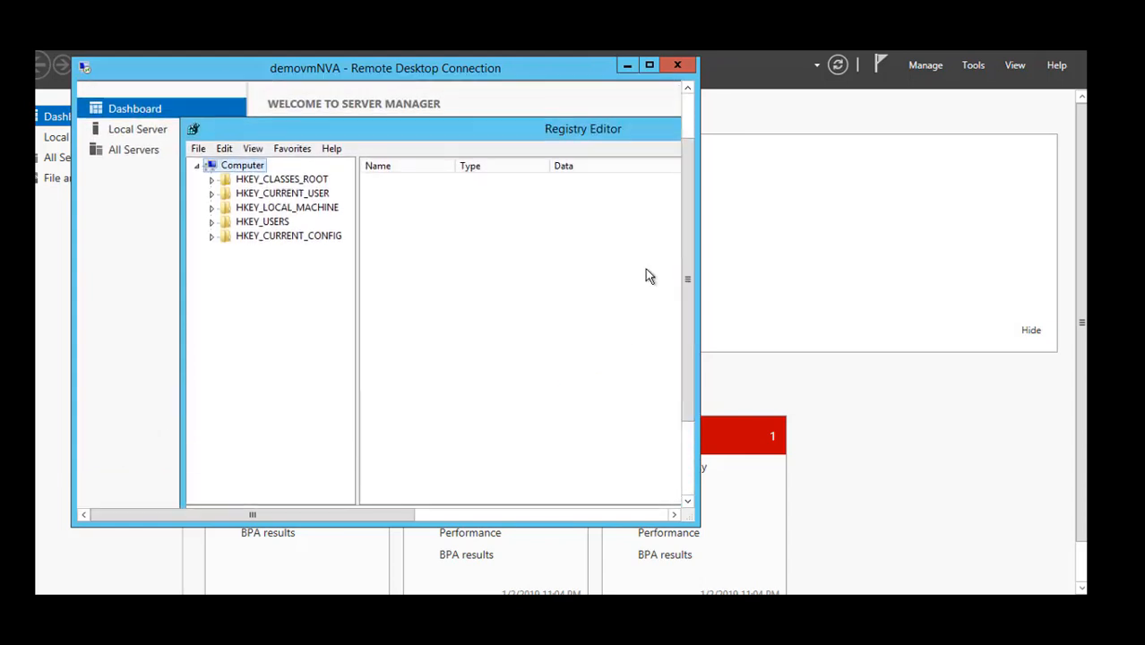
{"action": "left_click", "coordinate": [240, 209]}
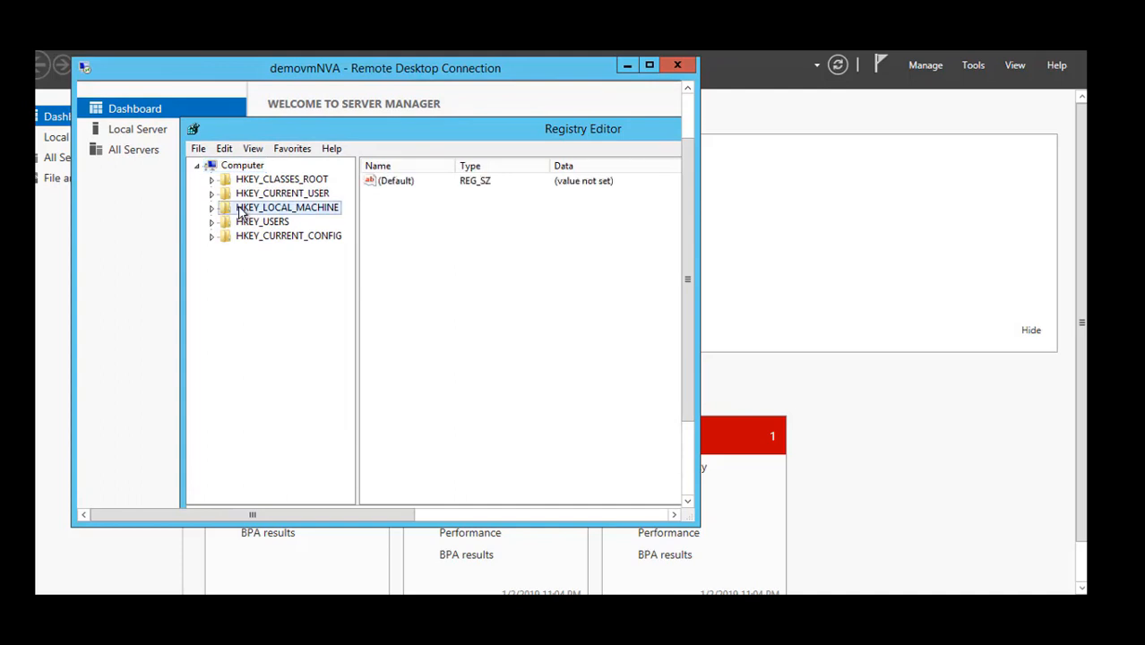
{"action": "double_click", "coordinate": [241, 210]}
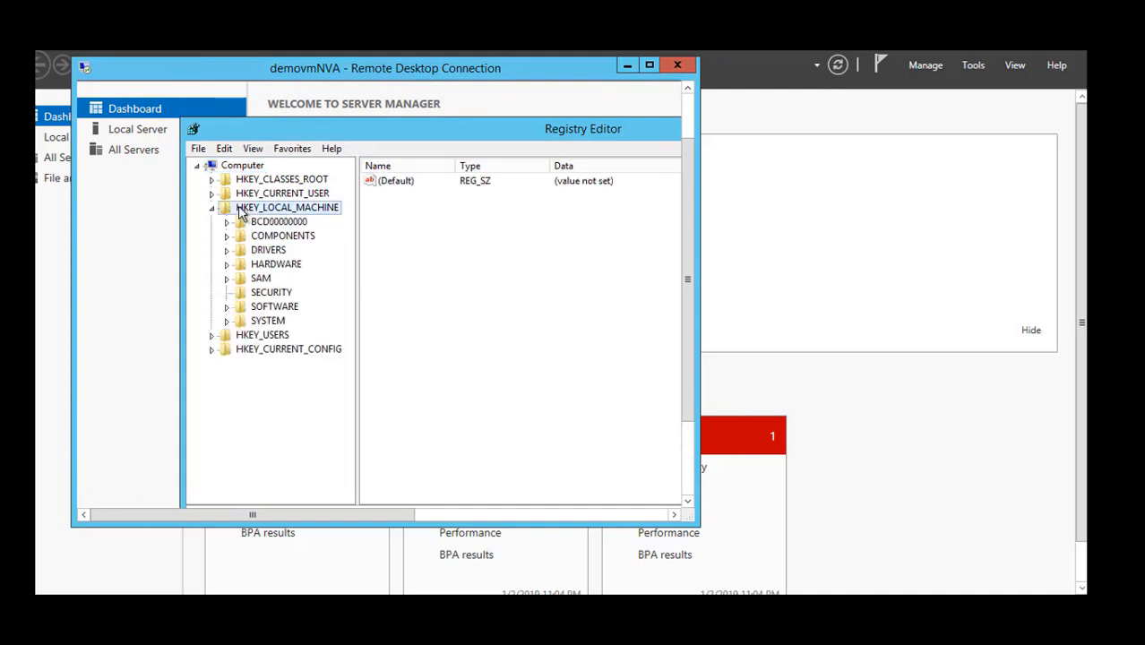
{"action": "key", "text": "Down"}
{"action": "key", "text": "Down"}
{"action": "key", "text": "Down"}
{"action": "key", "text": "Down"}
{"action": "key", "text": "Down"}
{"action": "key", "text": "Down"}
{"action": "key", "text": "Down"}
{"action": "key", "text": "Down"}
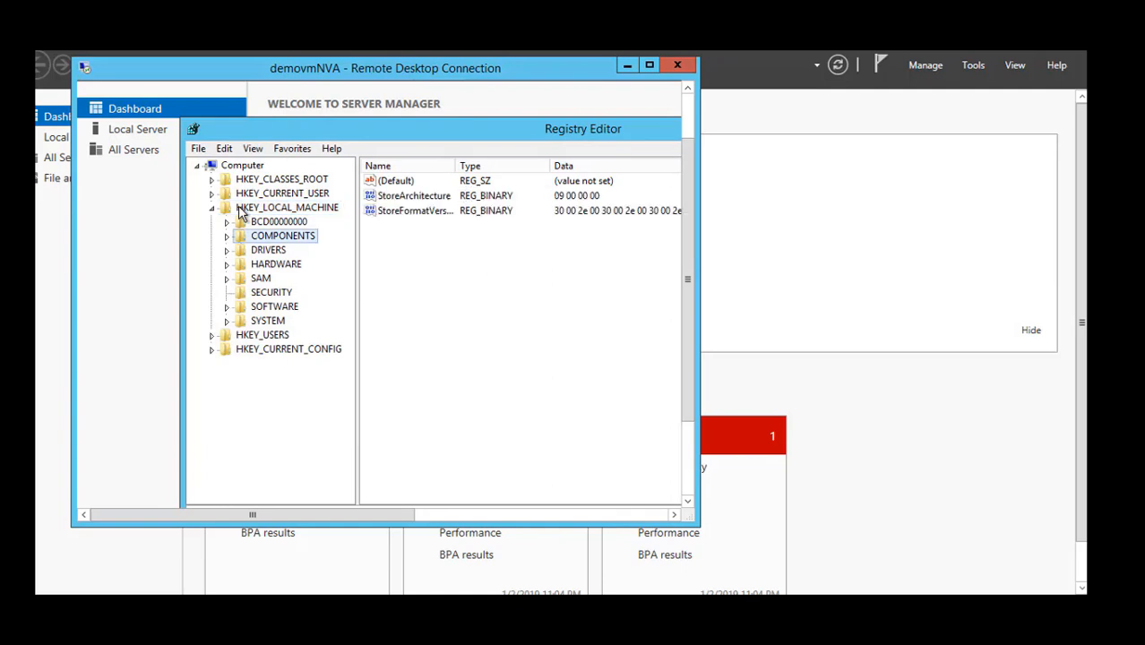
{"action": "key", "text": "Right"}
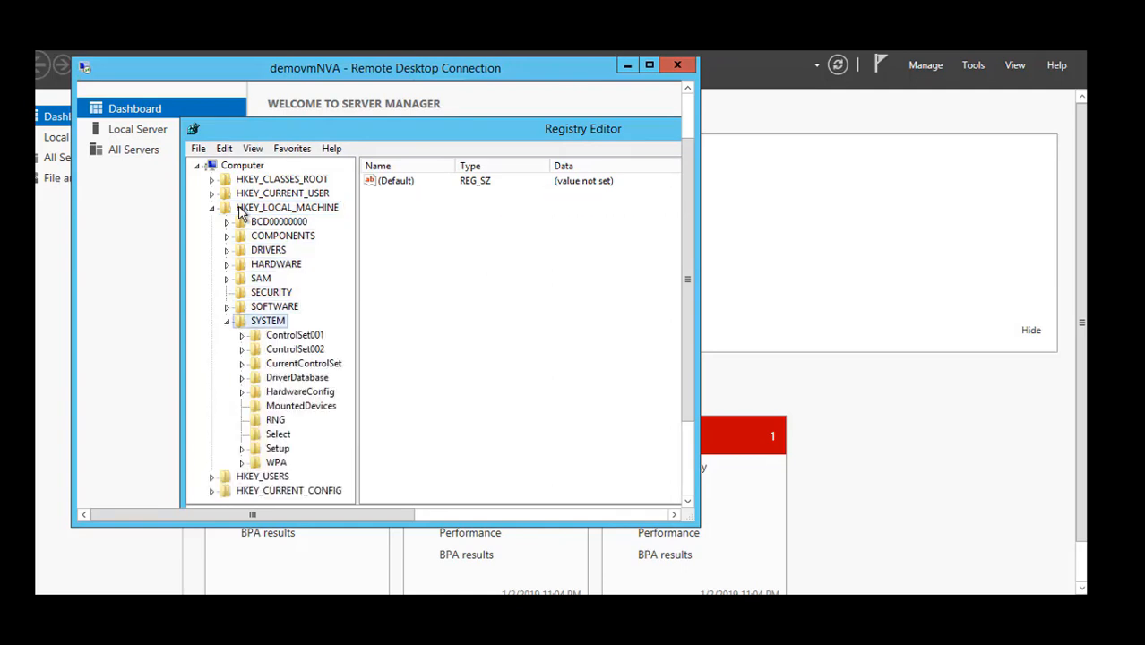
{"action": "key", "text": "Down"}
{"action": "key", "text": "Down"}
{"action": "key", "text": "Down"}
{"action": "key", "text": "Right"}
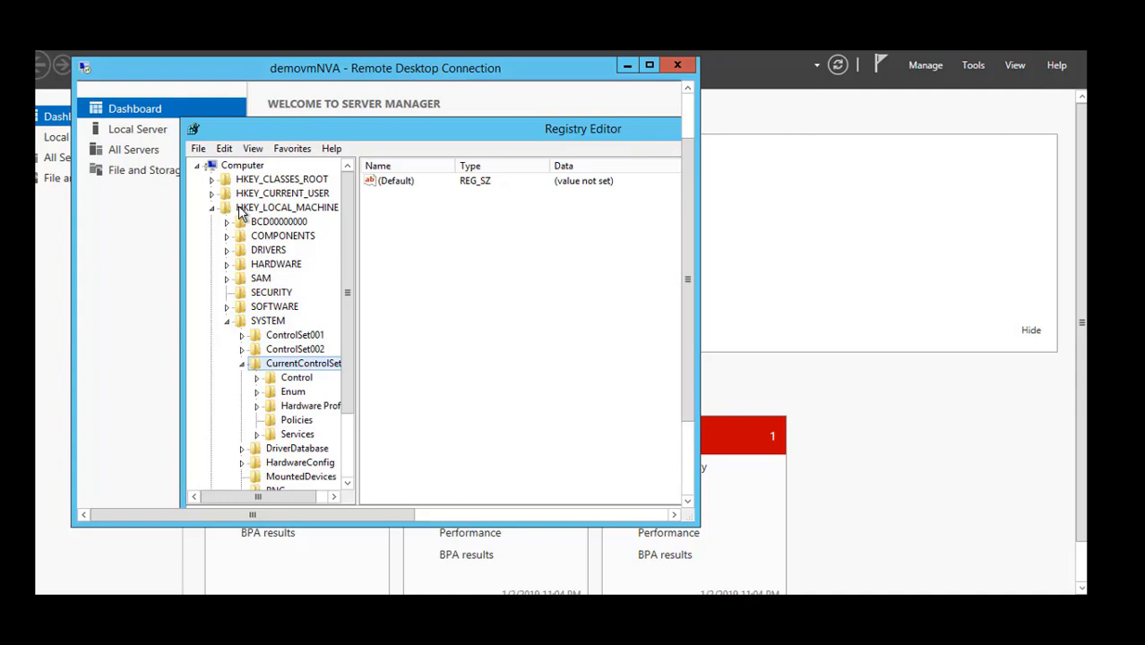
Go to the Services\Tcpip\Parameters key under CurrentControlSet to list its registry values.
{"action": "key", "text": "Down"}
{"action": "key", "text": "Down"}
{"action": "key", "text": "Down"}
{"action": "key", "text": "Down"}
{"action": "key", "text": "Down"}
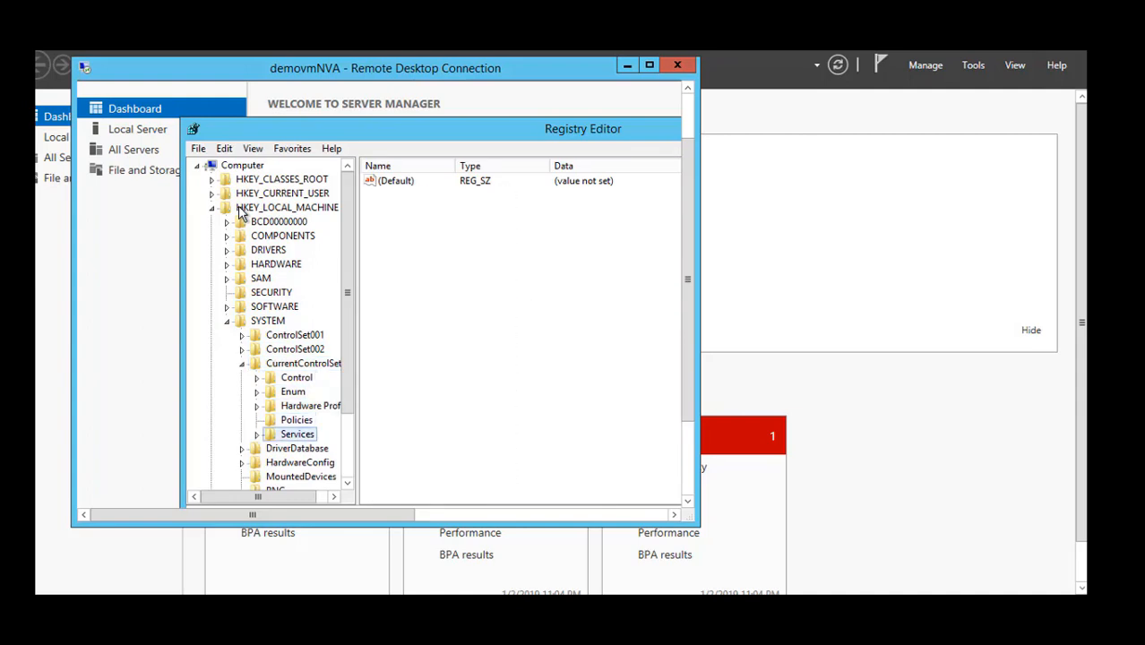
{"action": "key", "text": "Right"}
{"action": "key", "text": "Down"}
{"action": "type", "text": "tcpip"}
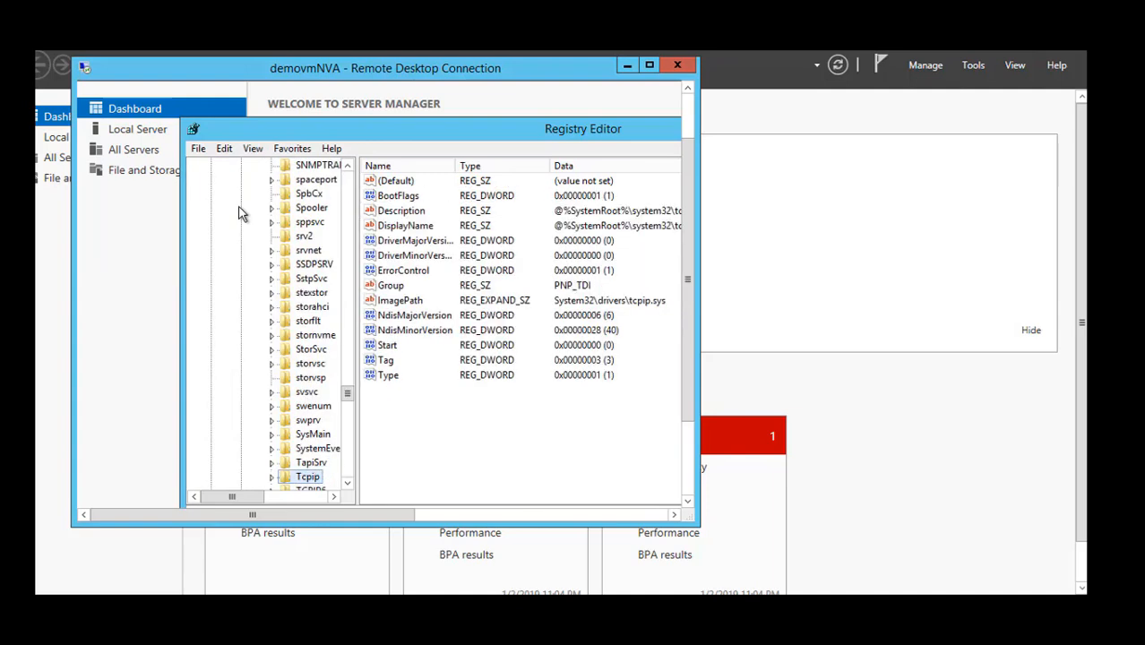
{"action": "key", "text": "Right"}
{"action": "key", "text": "Down"}
{"action": "key", "text": "Down"}
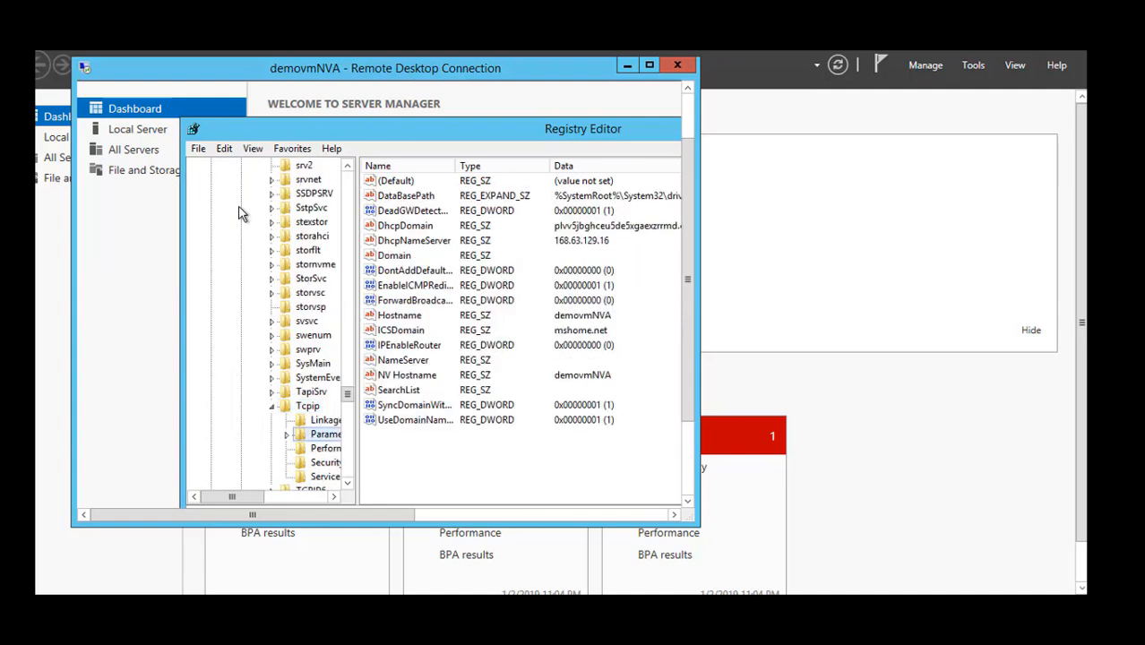
{"action": "left_click", "coordinate": [428, 349]}
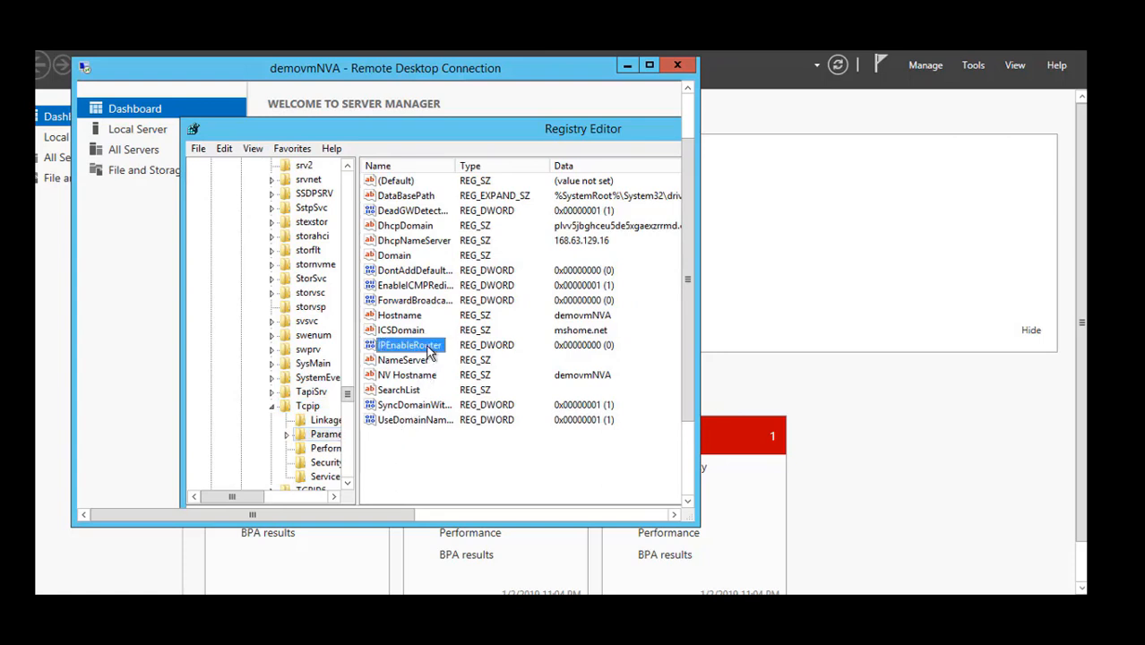
{"action": "double_click", "coordinate": [428, 350]}
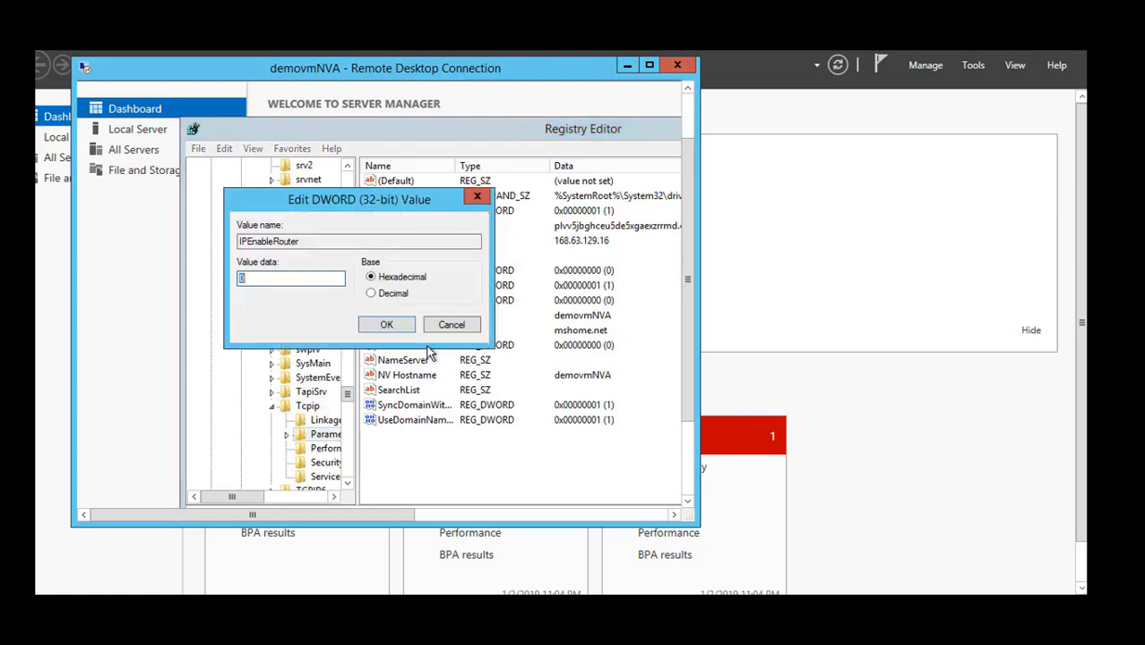
{"action": "left_click", "coordinate": [452, 326]}
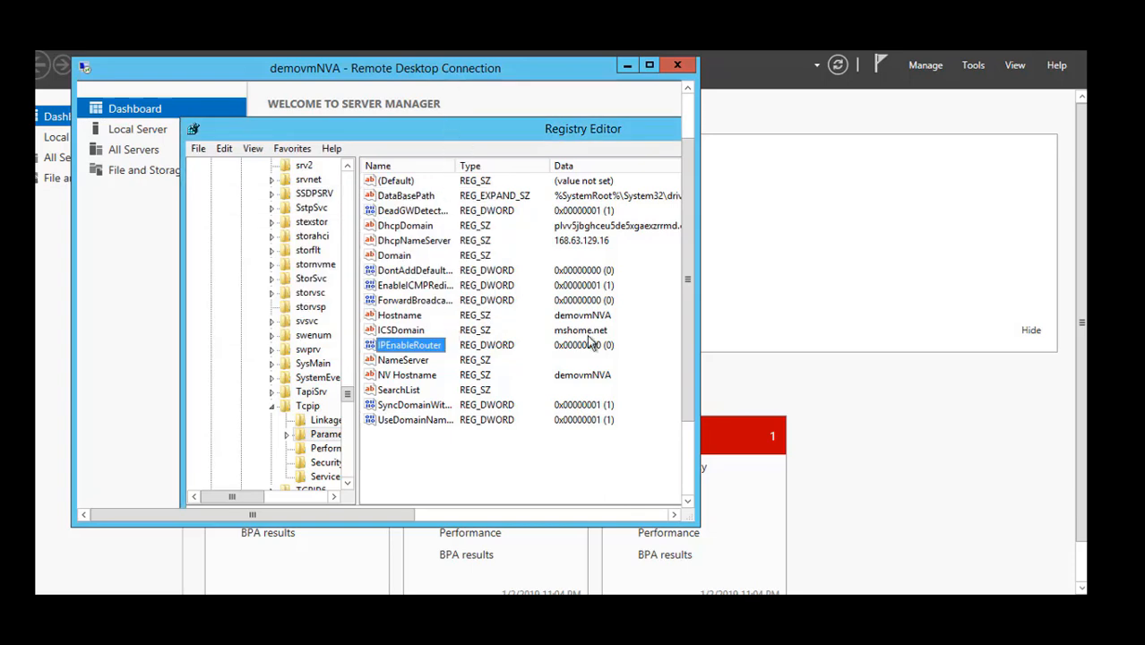
Enlarge the demovmNVA session window and set the IPEnableRouter DWORD value to 1.
{"action": "left_click_drag", "start_coordinate": [690, 518], "coordinate": [894, 570]}
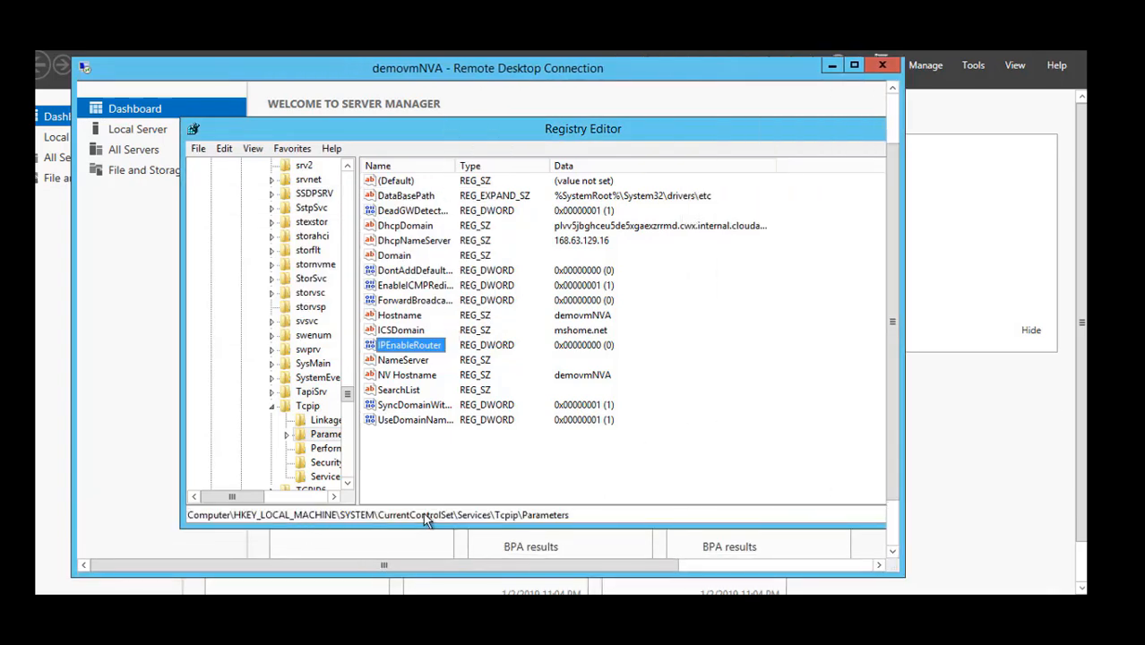
{"action": "double_click", "coordinate": [424, 348]}
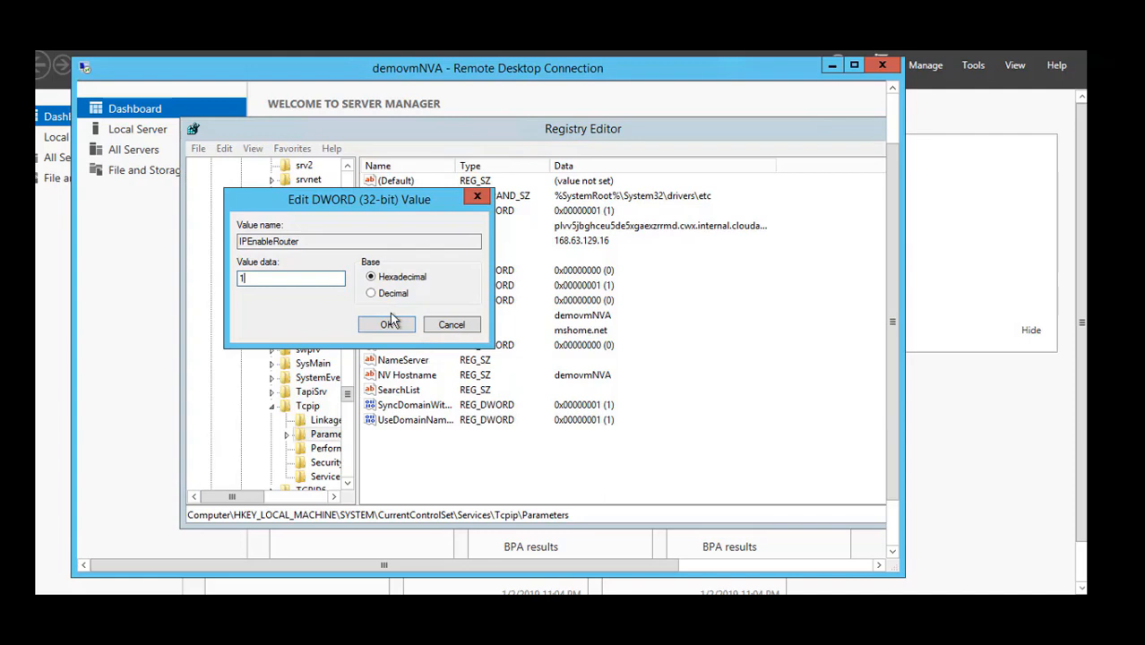
{"action": "left_click", "coordinate": [387, 327]}
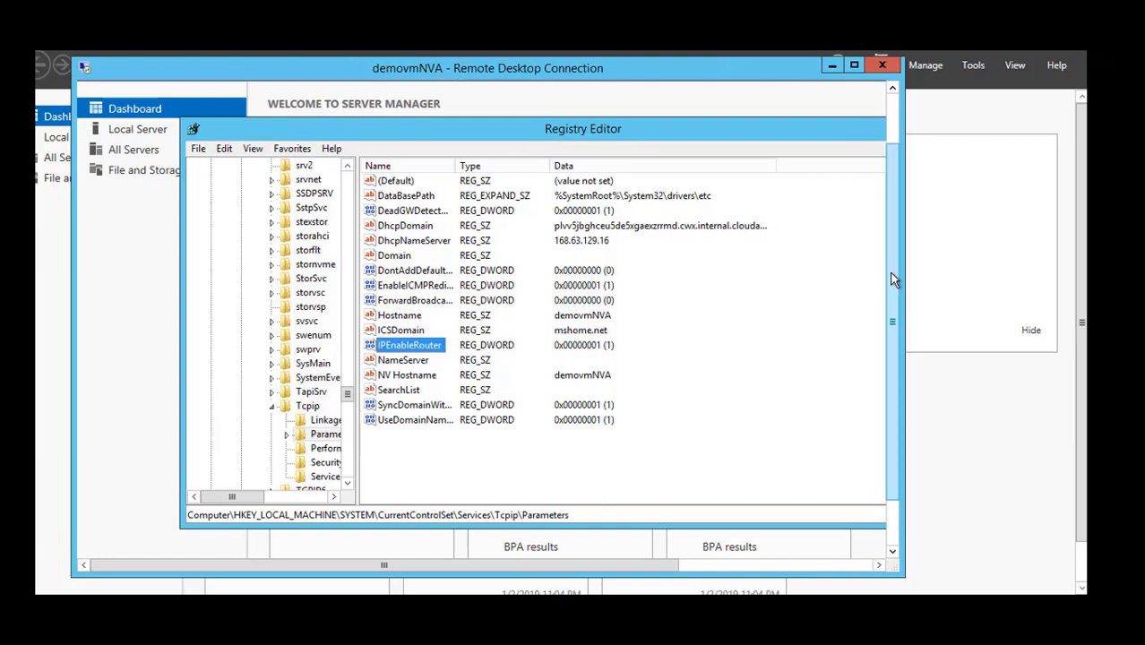
Leave the remote session for the Azure portal and restart virtual machine demovmNVA from its overview.
{"action": "left_click_drag", "start_coordinate": [893, 279], "coordinate": [896, 168]}
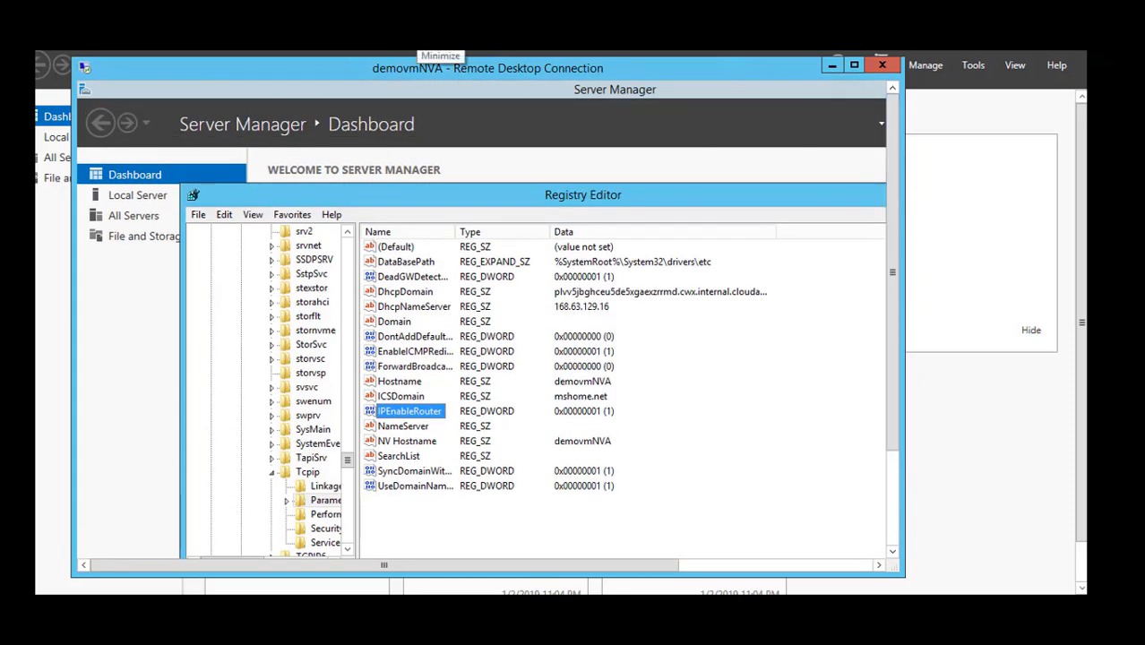
{"action": "left_click", "coordinate": [421, 43]}
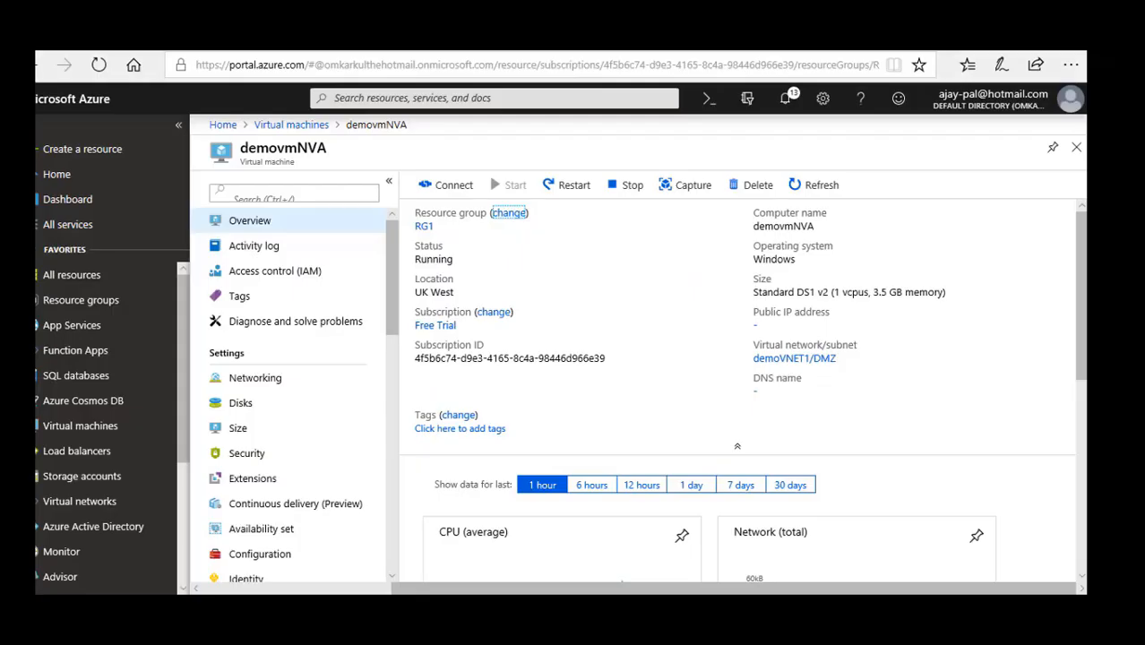
{"action": "left_click", "coordinate": [312, 126]}
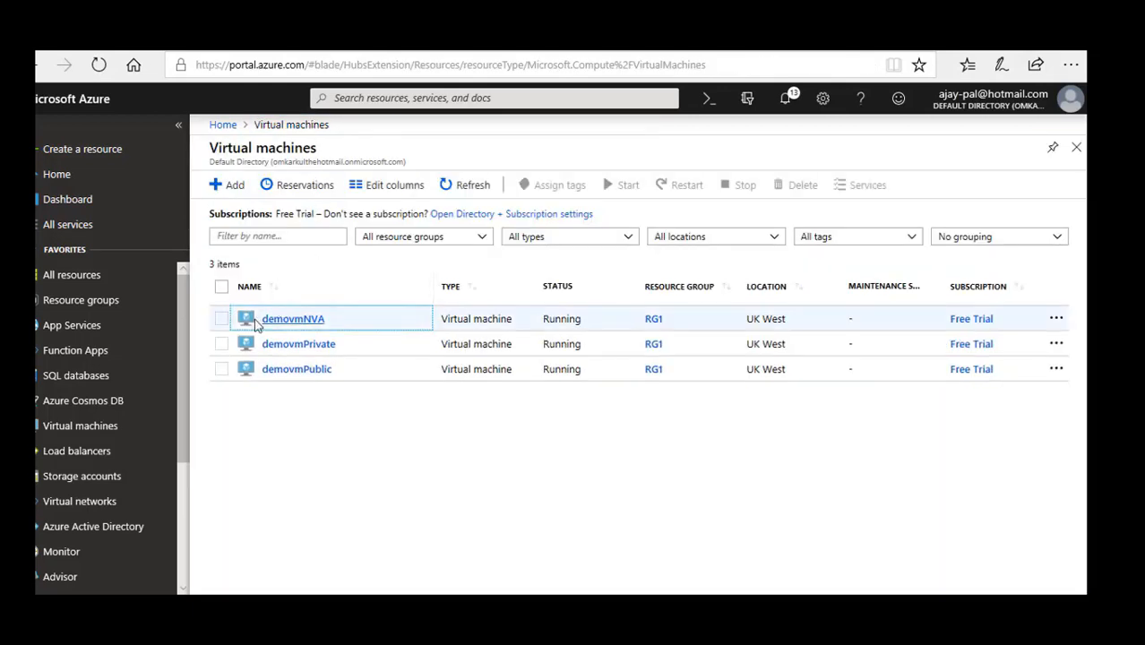
{"action": "left_click", "coordinate": [288, 320]}
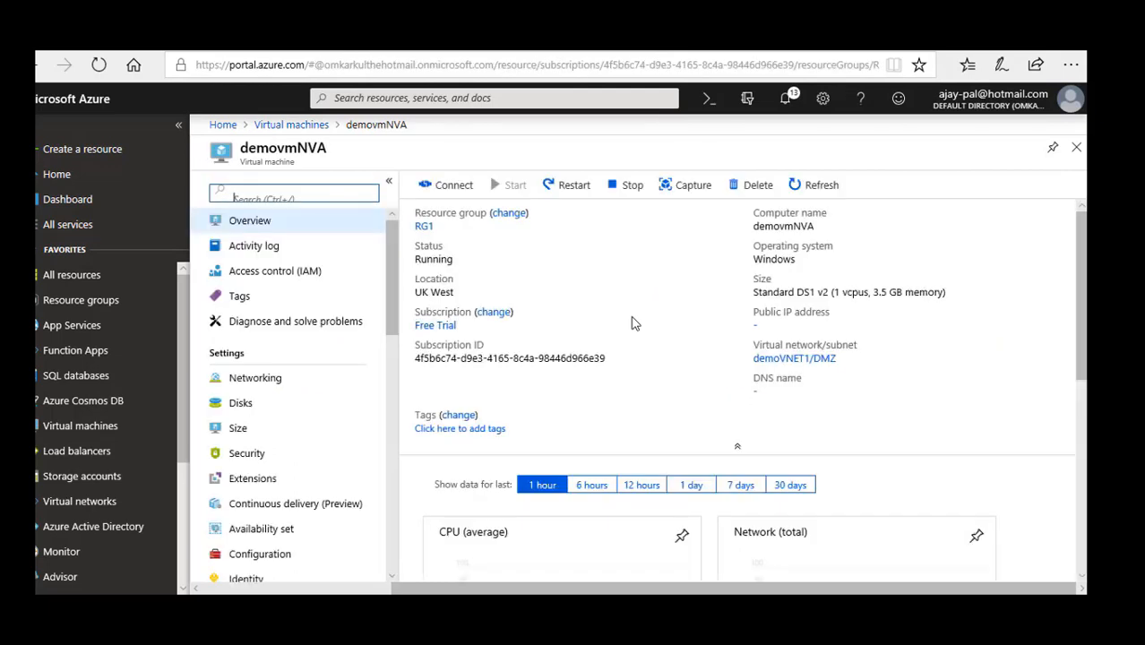
{"action": "left_click", "coordinate": [559, 184]}
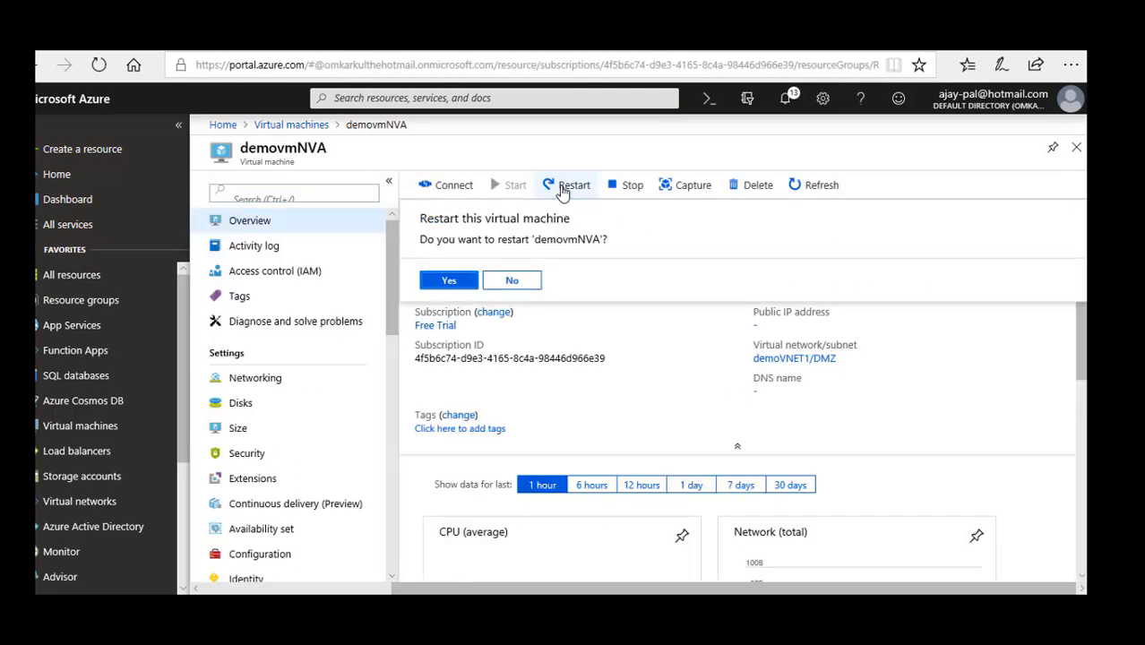
{"action": "left_click", "coordinate": [445, 281]}
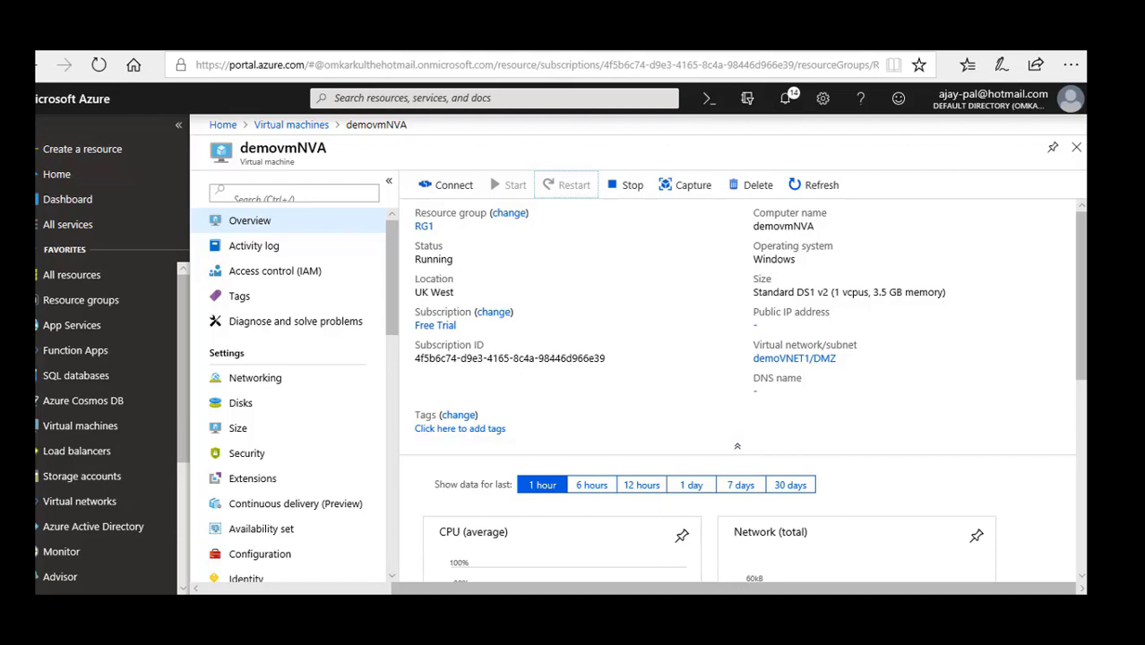
Switch to the demovmPublic session, launch mstsc and try to connect to the computer demovmPrivate.
{"action": "left_click", "coordinate": [752, 610]}
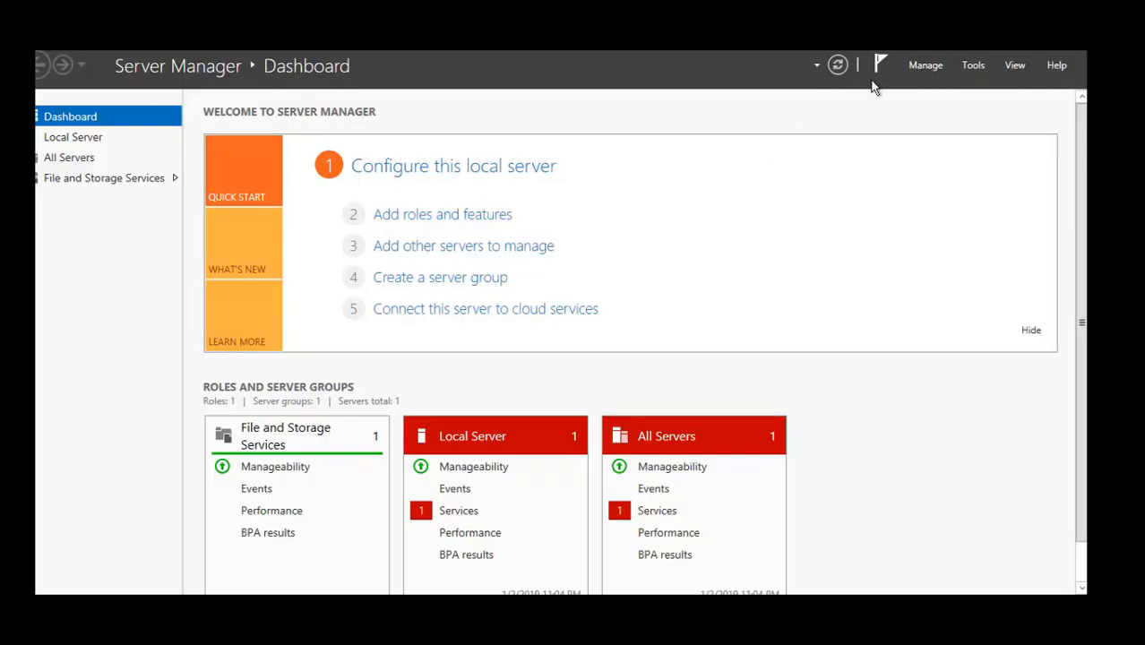
{"action": "key", "text": "super+r"}
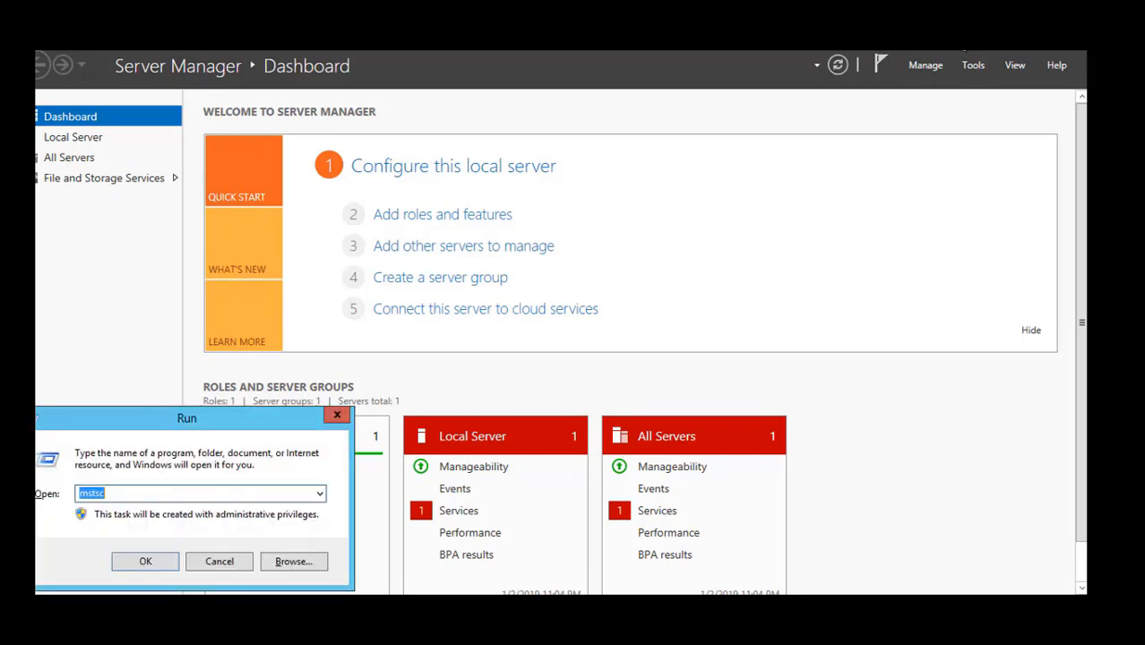
{"action": "key", "text": "Return"}
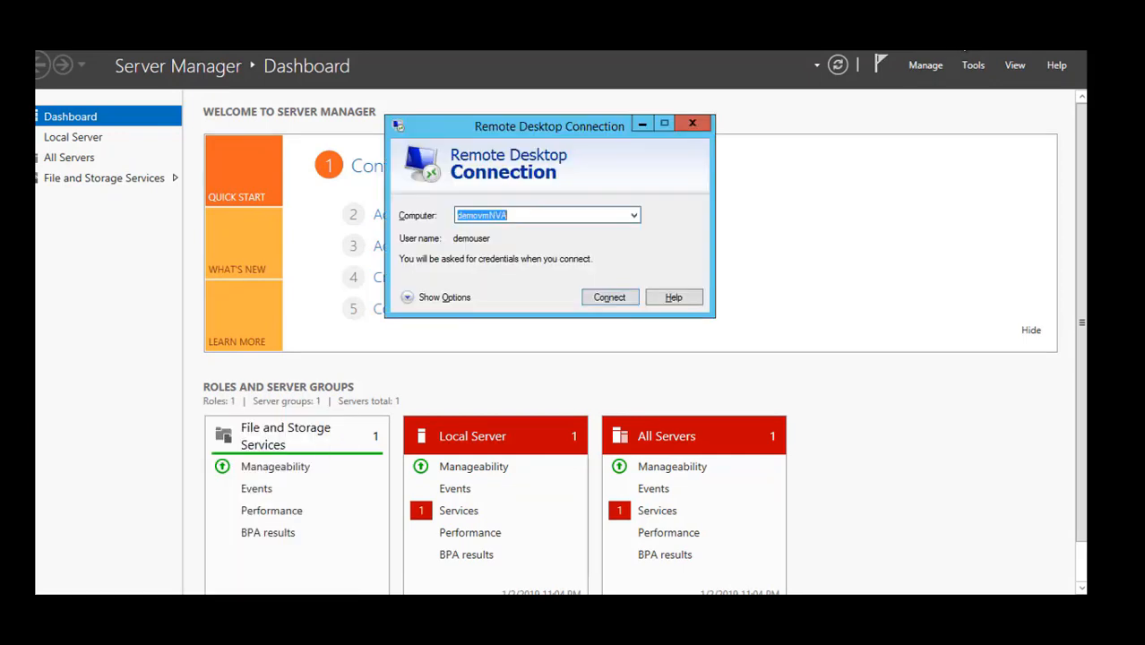
{"action": "type", "text": "demov"}
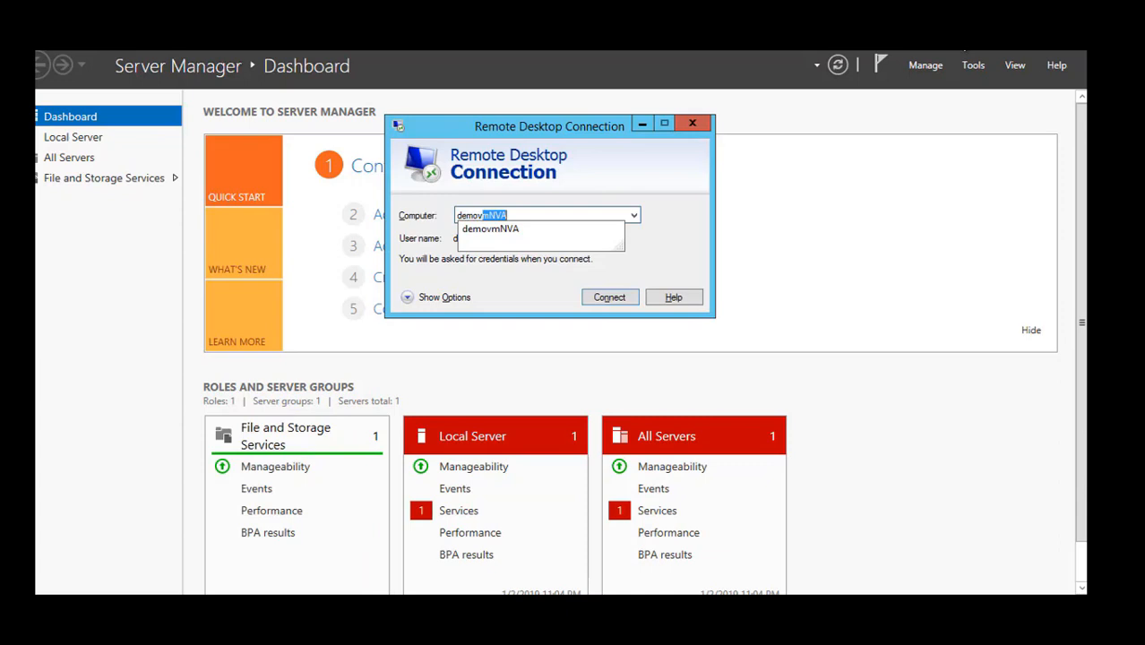
{"action": "type", "text": "mPrivate"}
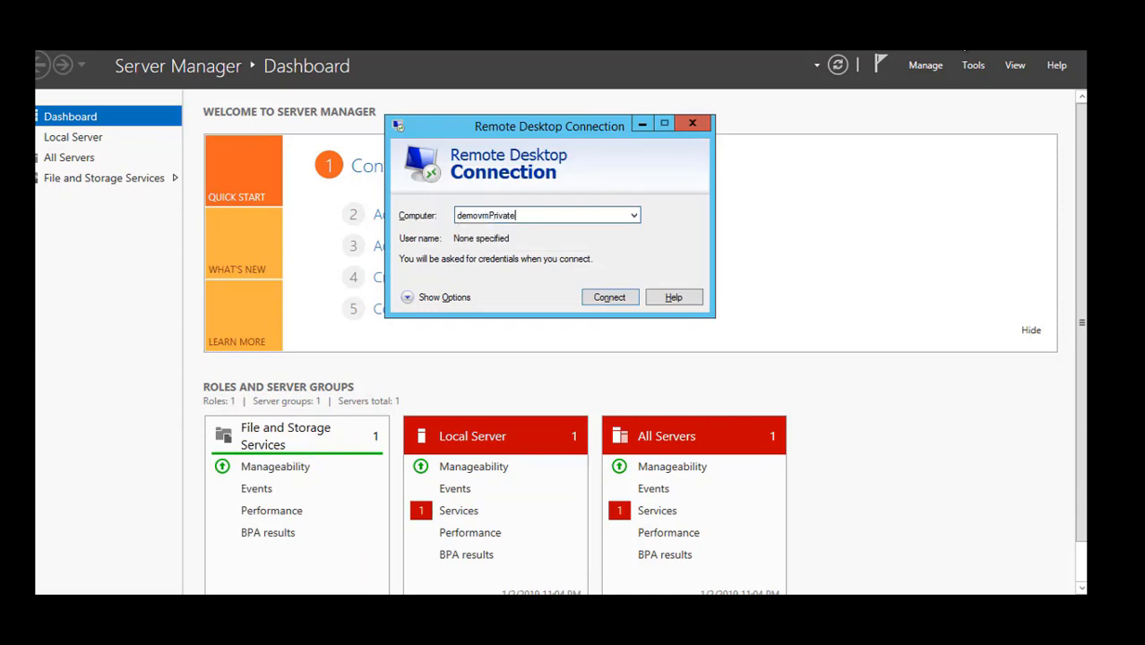
{"action": "key", "text": "Return"}
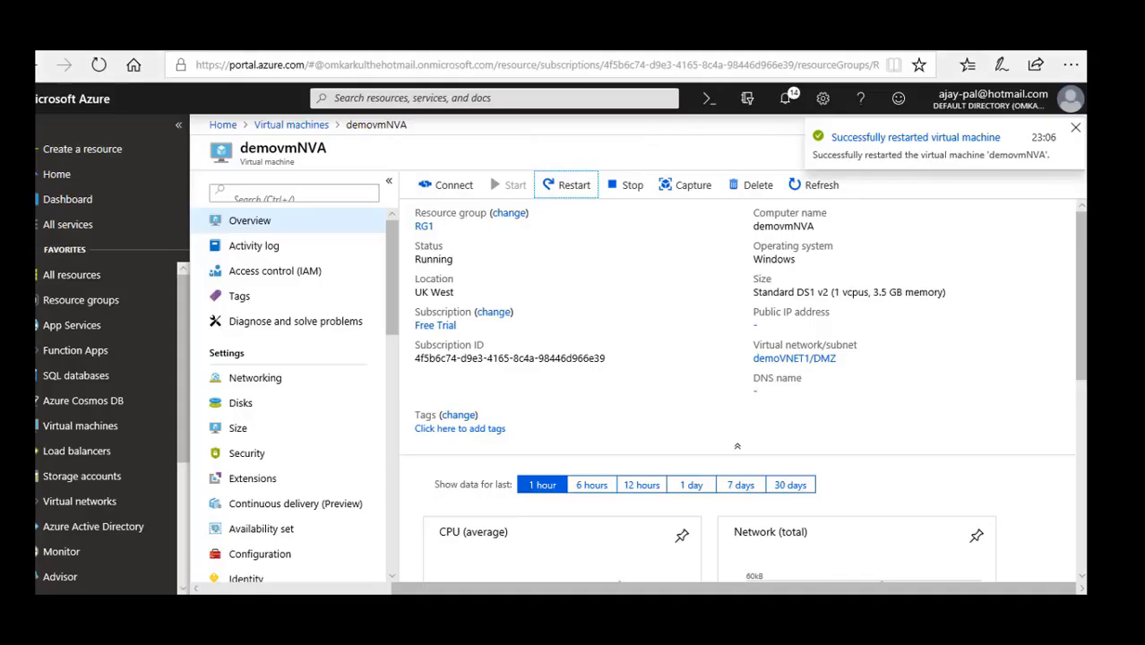
Check the network interface and inbound port rules of virtual machine demovmPrivate in the Azure portal.
{"action": "left_click", "coordinate": [289, 125]}
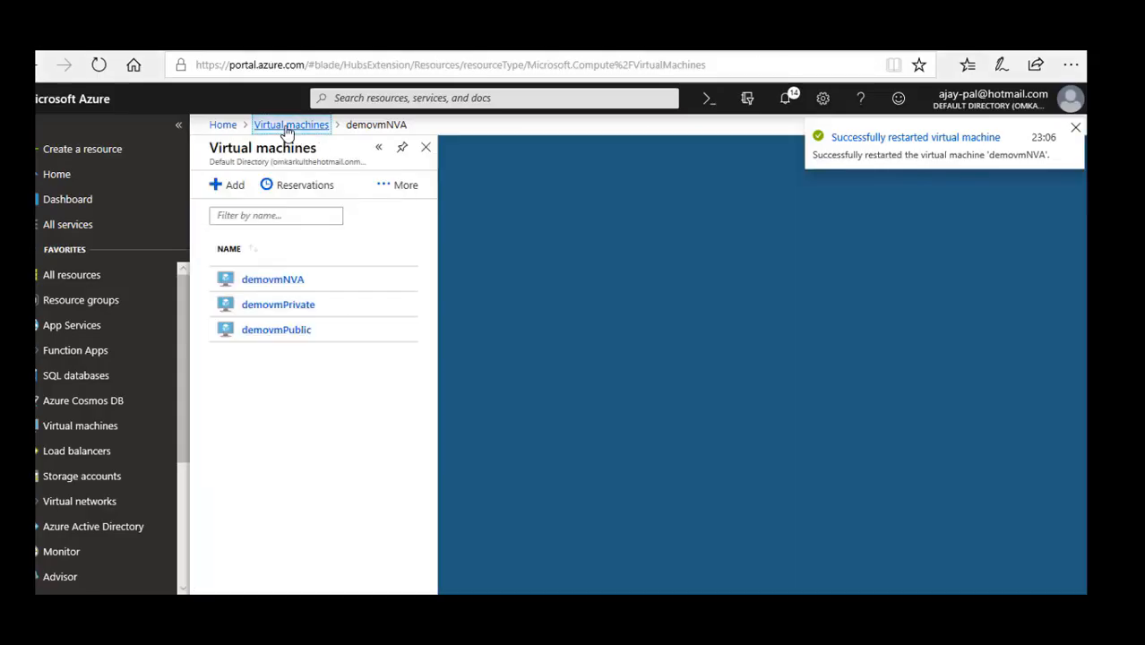
{"action": "left_click", "coordinate": [315, 350]}
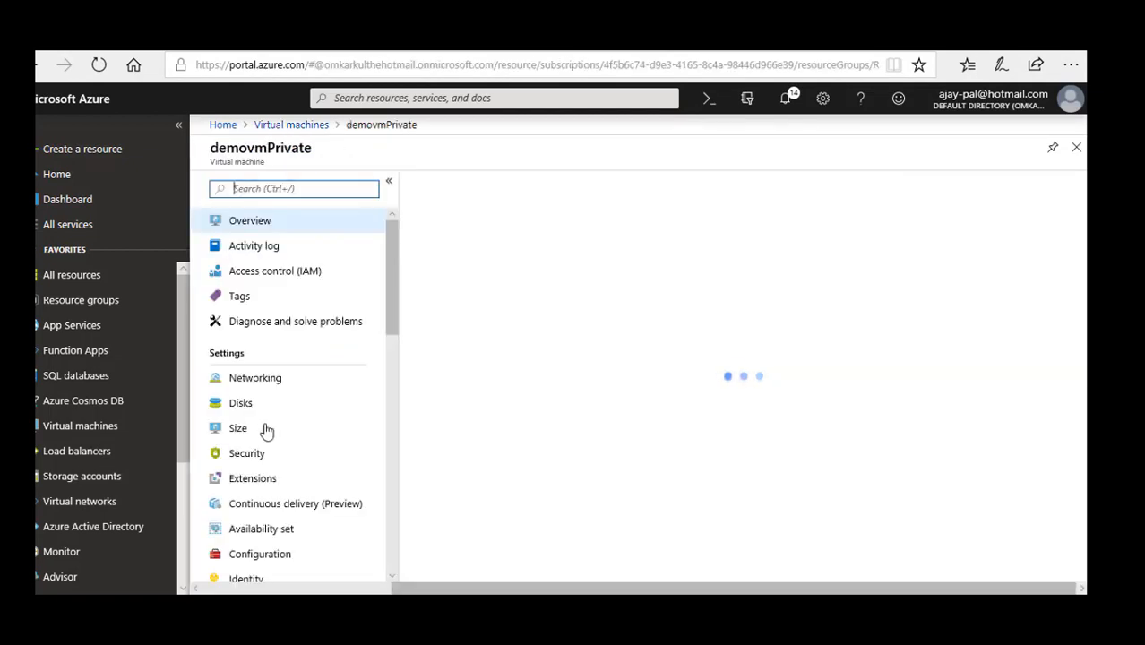
{"action": "left_click", "coordinate": [264, 381]}
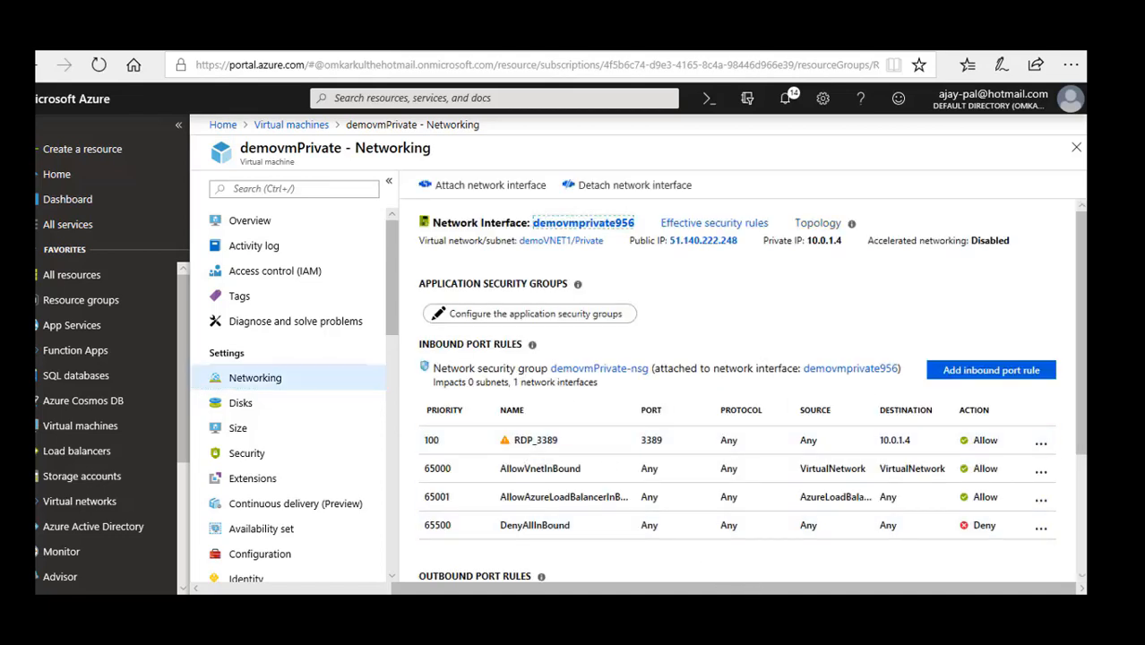
Back in the demovmPublic session, retry the connection to demovmPrivate, submitting the user name demouser and the account password.
{"action": "mouse_move", "coordinate": [751, 610]}
{"action": "left_click", "coordinate": [744, 546]}
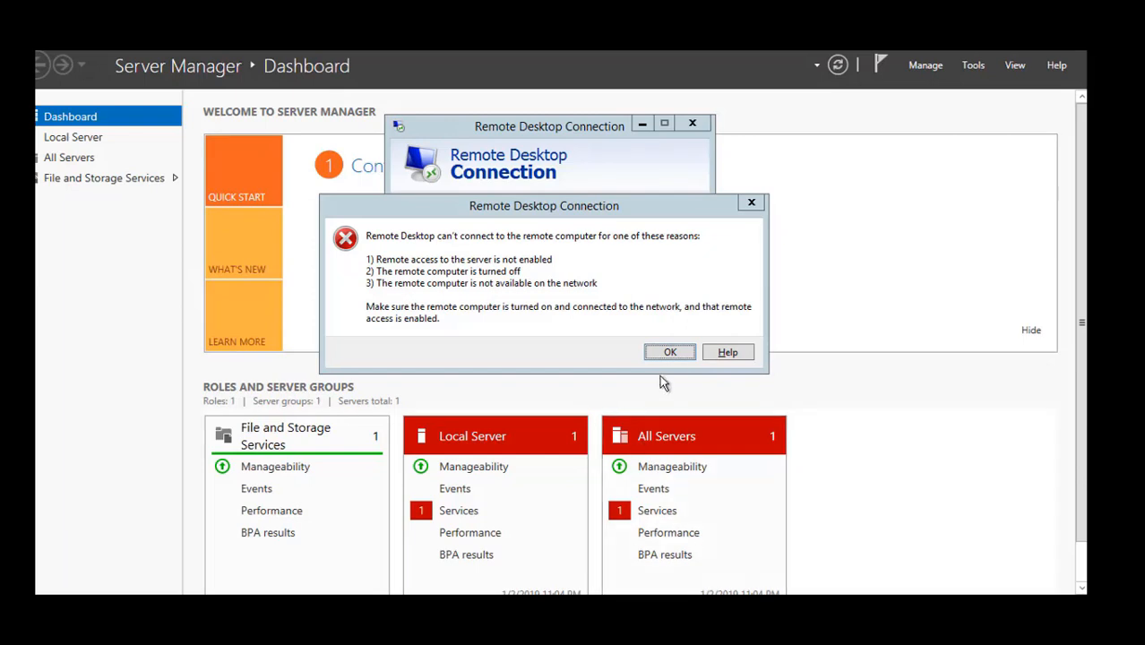
{"action": "left_click", "coordinate": [670, 352]}
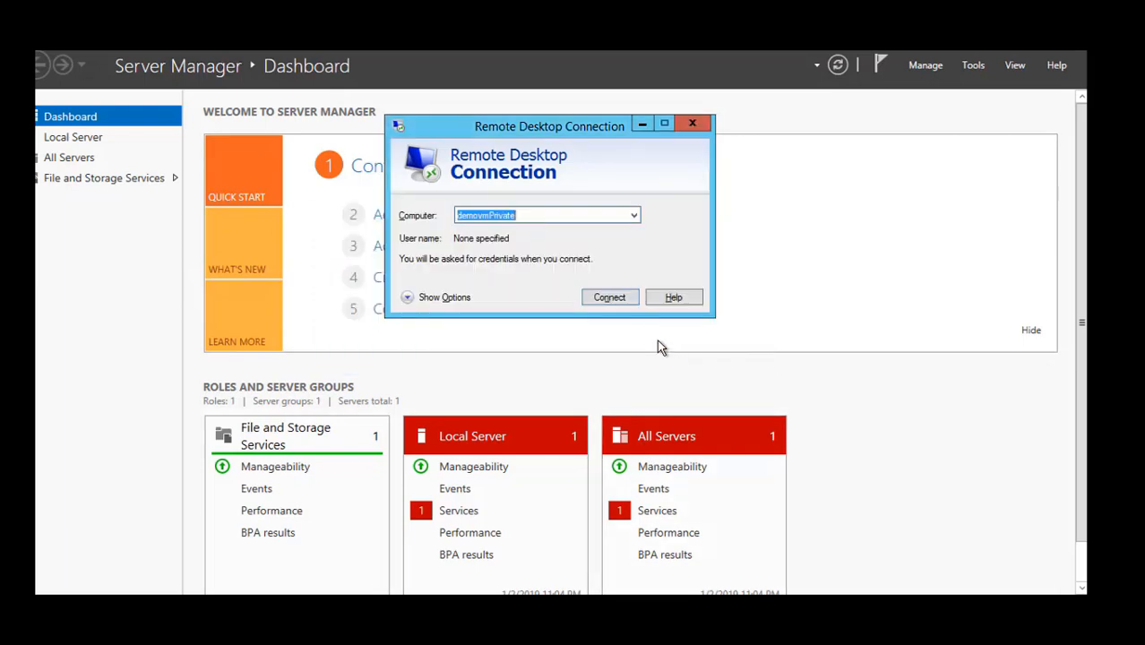
{"action": "left_click", "coordinate": [610, 298]}
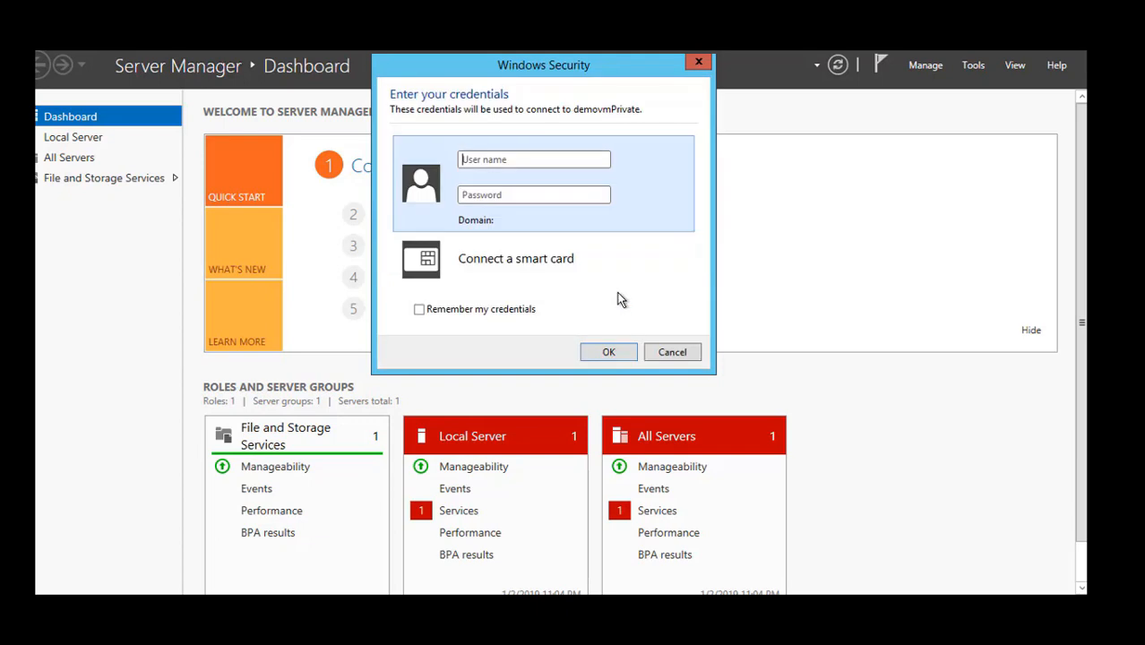
{"action": "type", "text": "demouser"}
{"action": "key", "text": "Tab"}
{"action": "type", "text": "**************"}
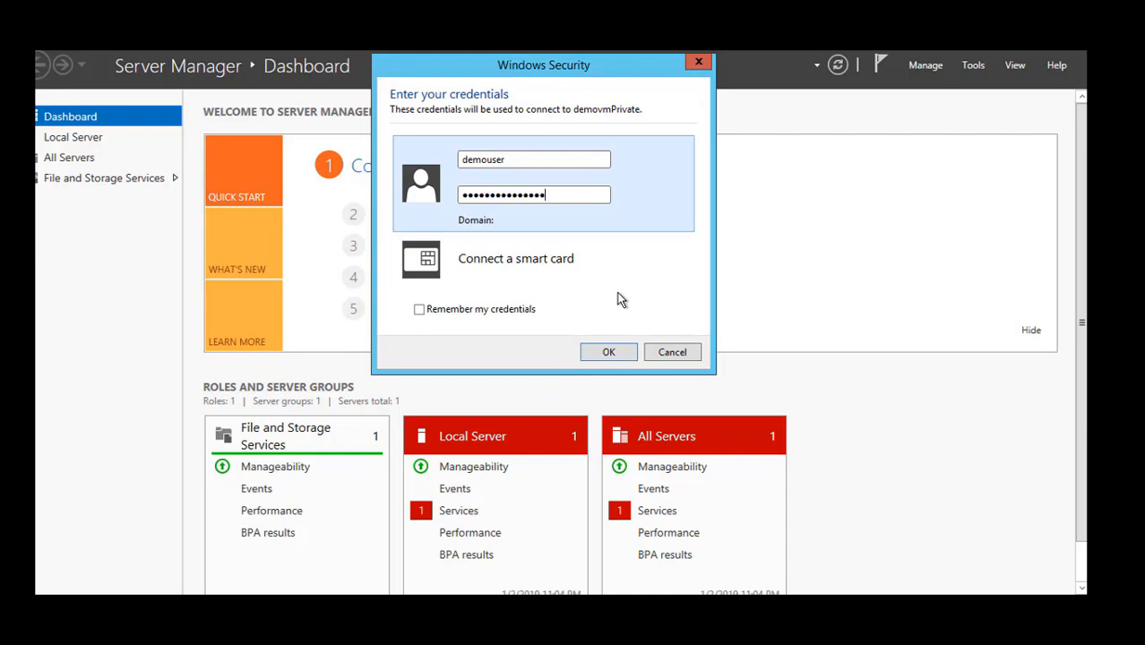
{"action": "key", "text": "Return"}
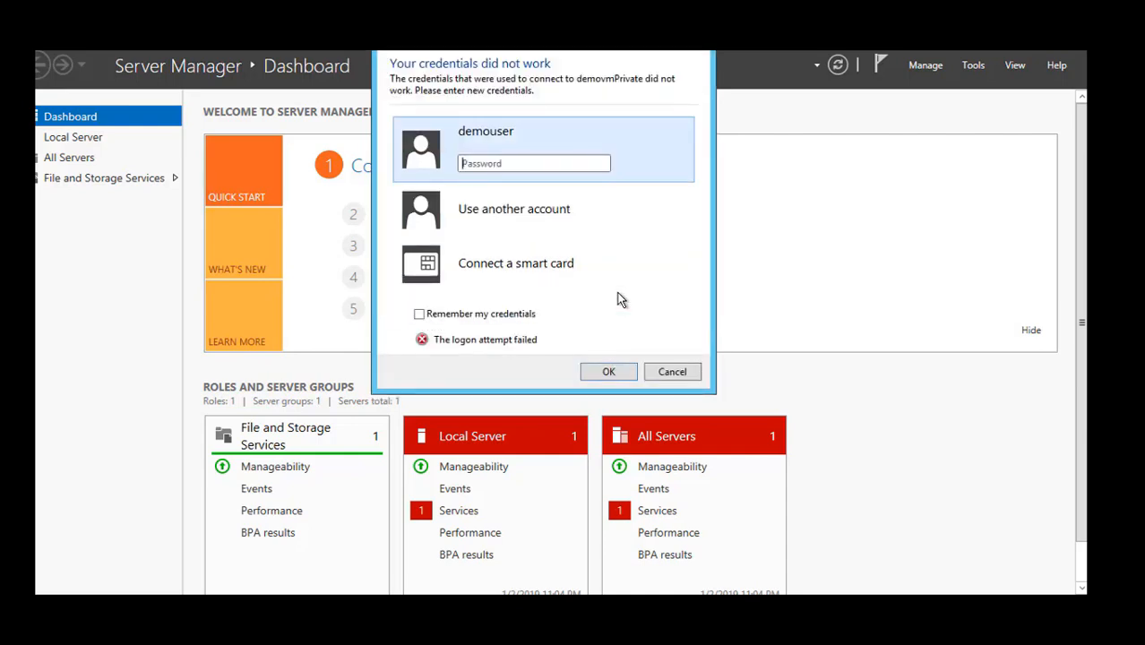
{"action": "type", "text": "****************"}
Re-enter the account password for demouser and accept the untrusted certificate to connect to demovmPrivate.
{"action": "left_click", "coordinate": [608, 369]}
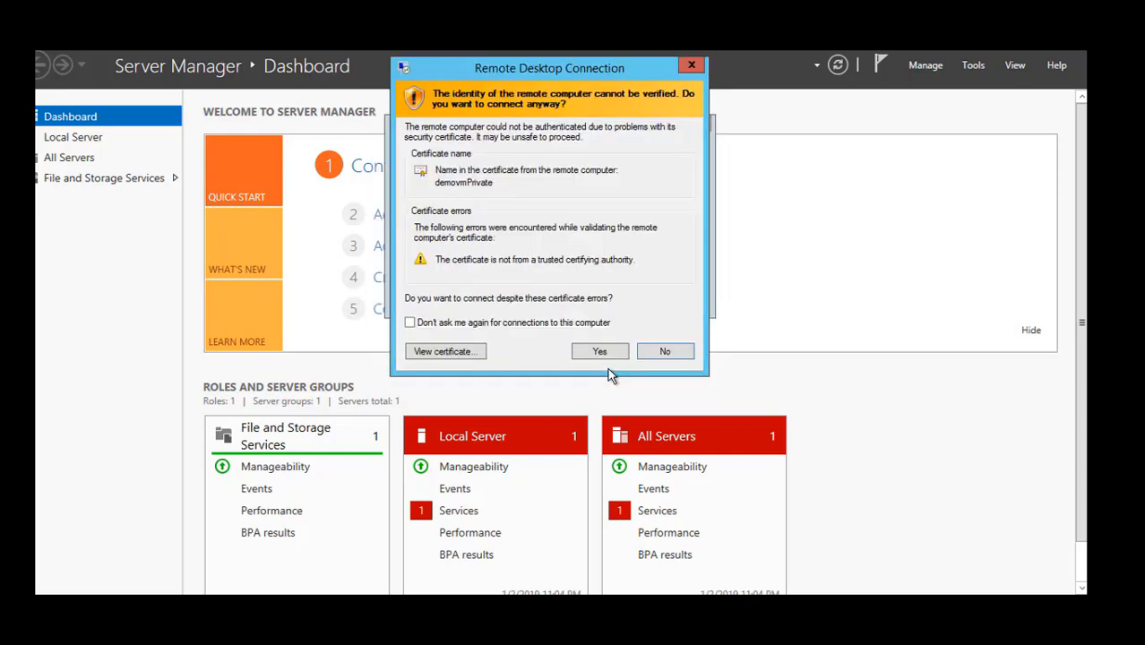
{"action": "left_click", "coordinate": [585, 323]}
{"action": "left_click", "coordinate": [595, 352]}
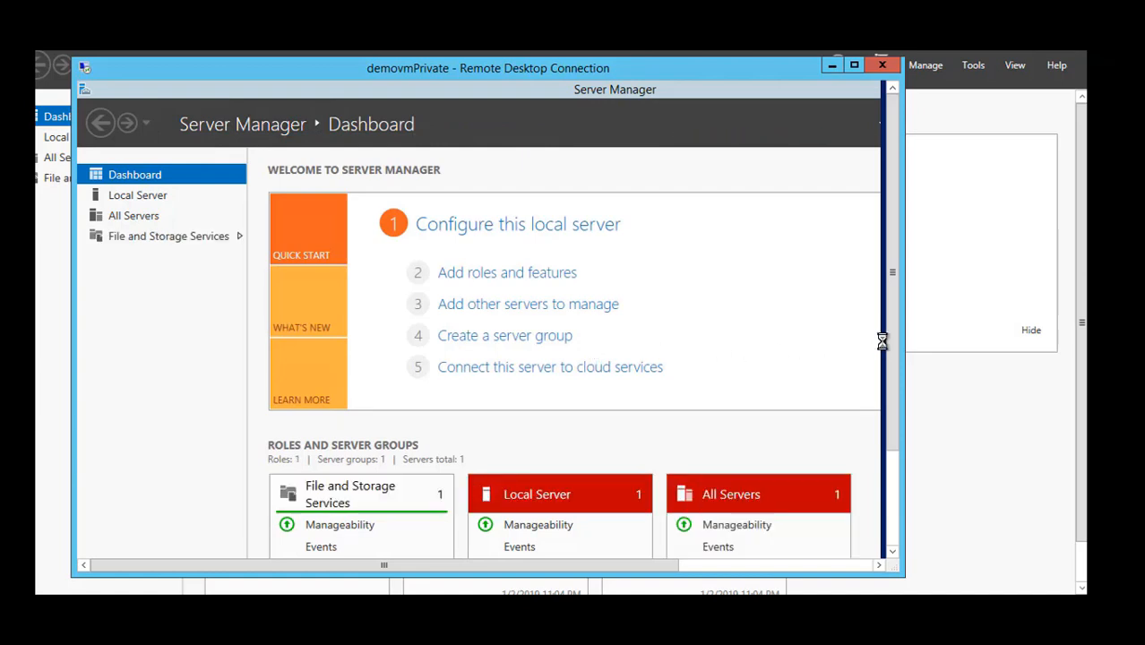
Leave the demovmPrivate session for the demovmPublic desktop and launch mstsc there again.
{"action": "left_click", "coordinate": [892, 480]}
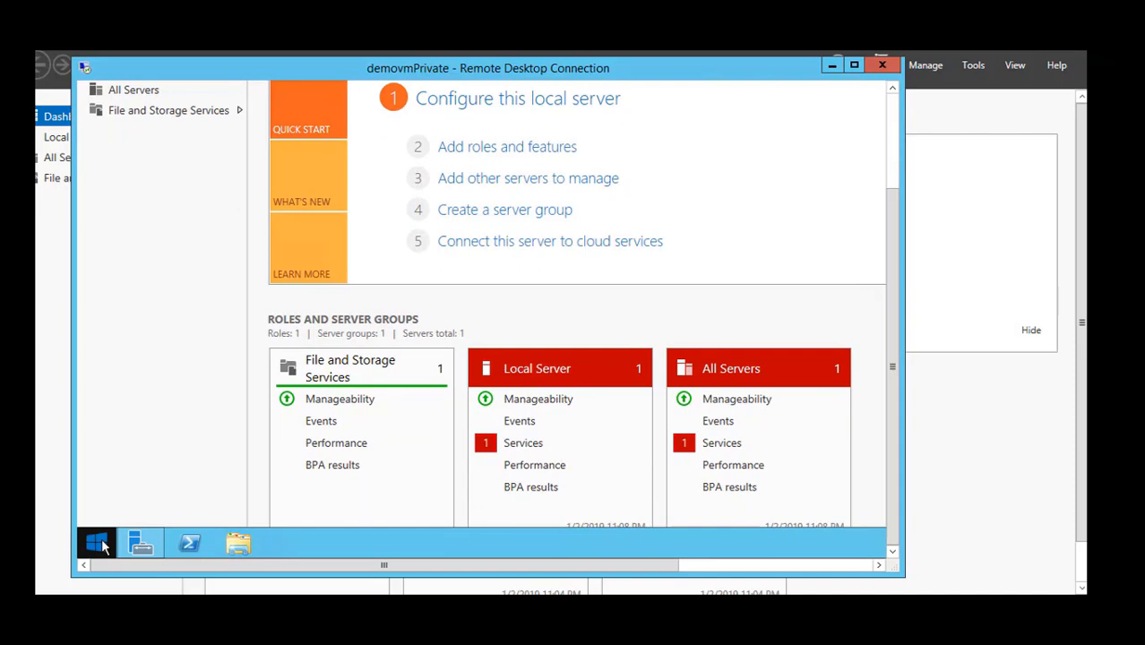
{"action": "left_click", "coordinate": [914, 422]}
{"action": "key", "text": "super+r"}
{"action": "type", "text": "m"}
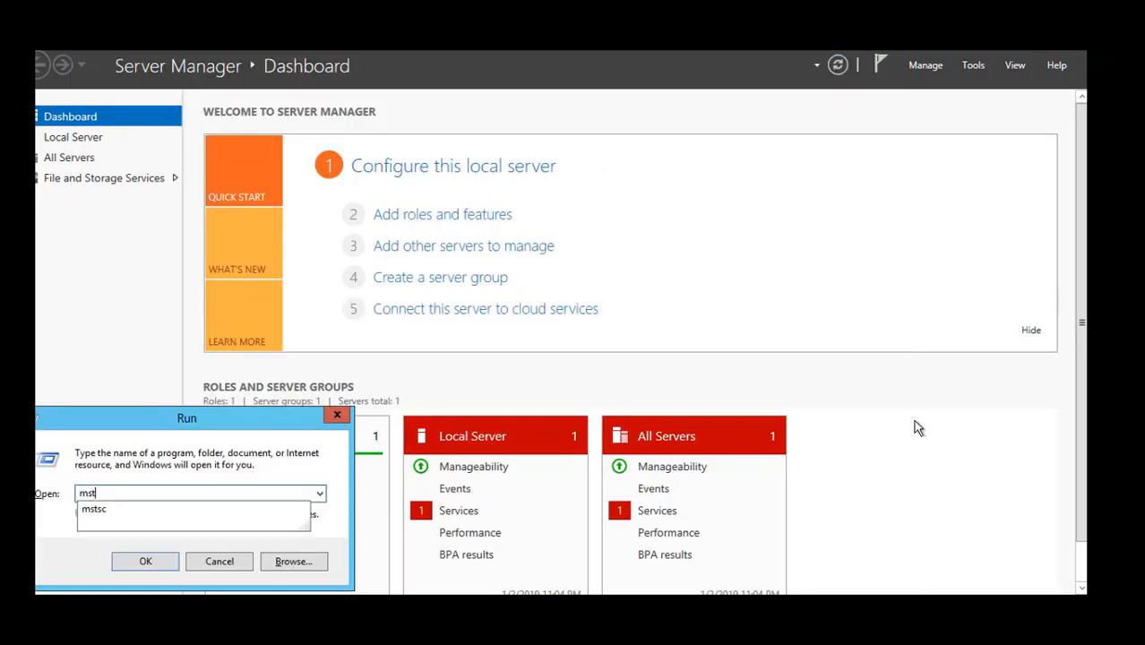
{"action": "type", "text": "sts"}
{"action": "key", "text": "Down"}
{"action": "key", "text": "Return"}
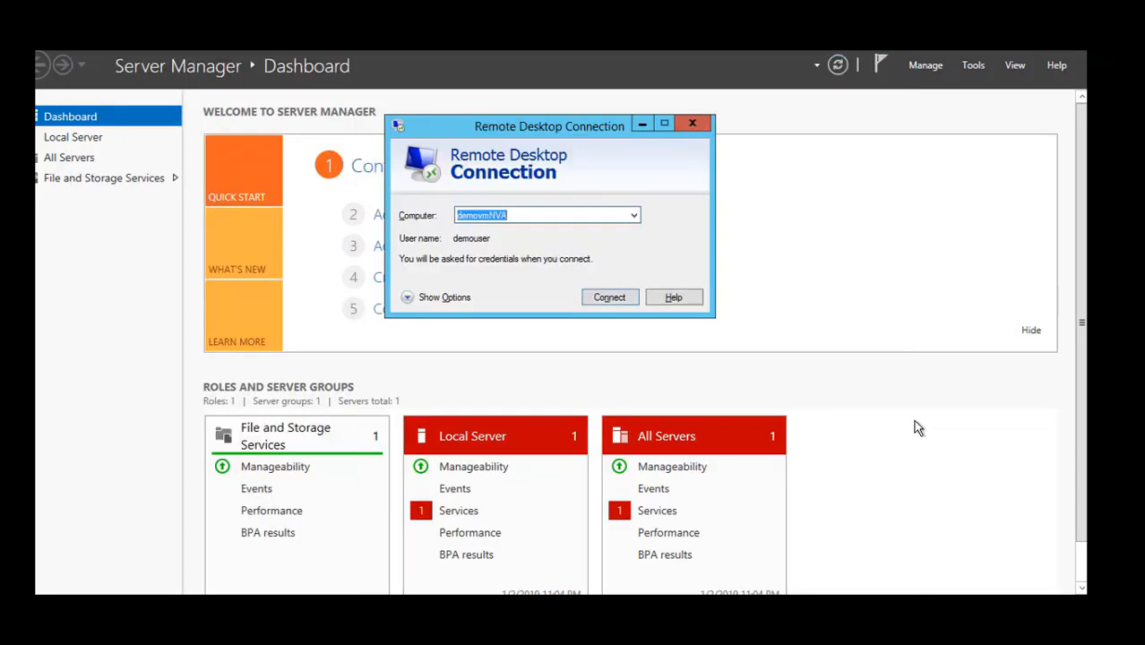
Connect to demovmNVA as demouser with the account password and shift its session window slightly aside.
{"action": "key", "text": "Return"}
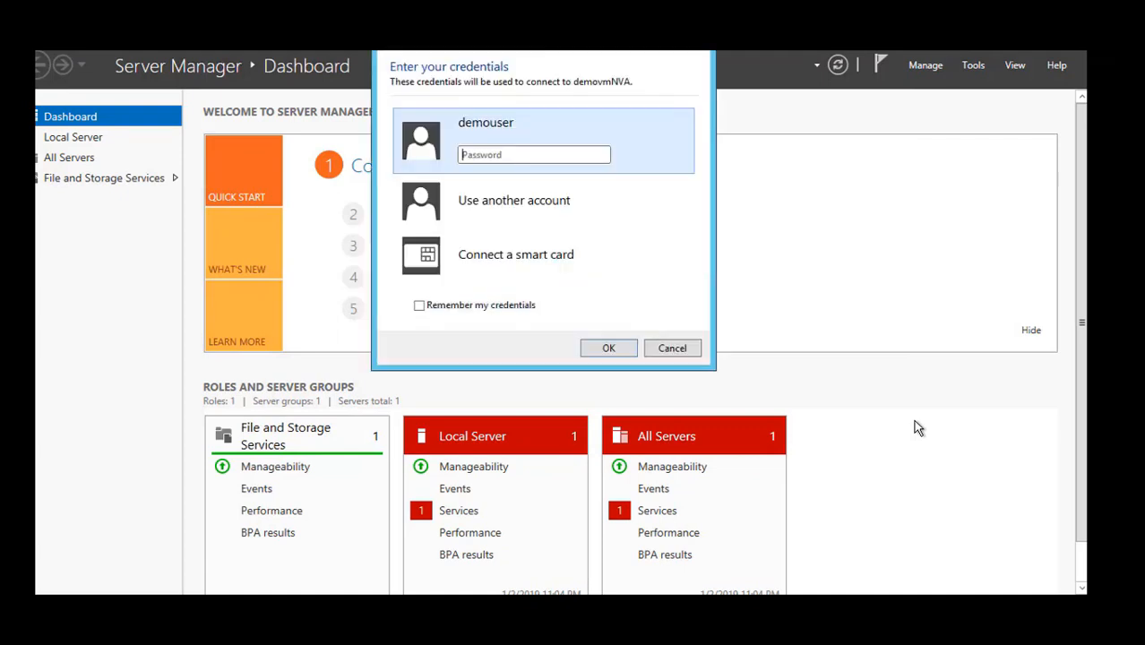
{"action": "type", "text": "•••••••••••••••"}
{"action": "left_click", "coordinate": [608, 352]}
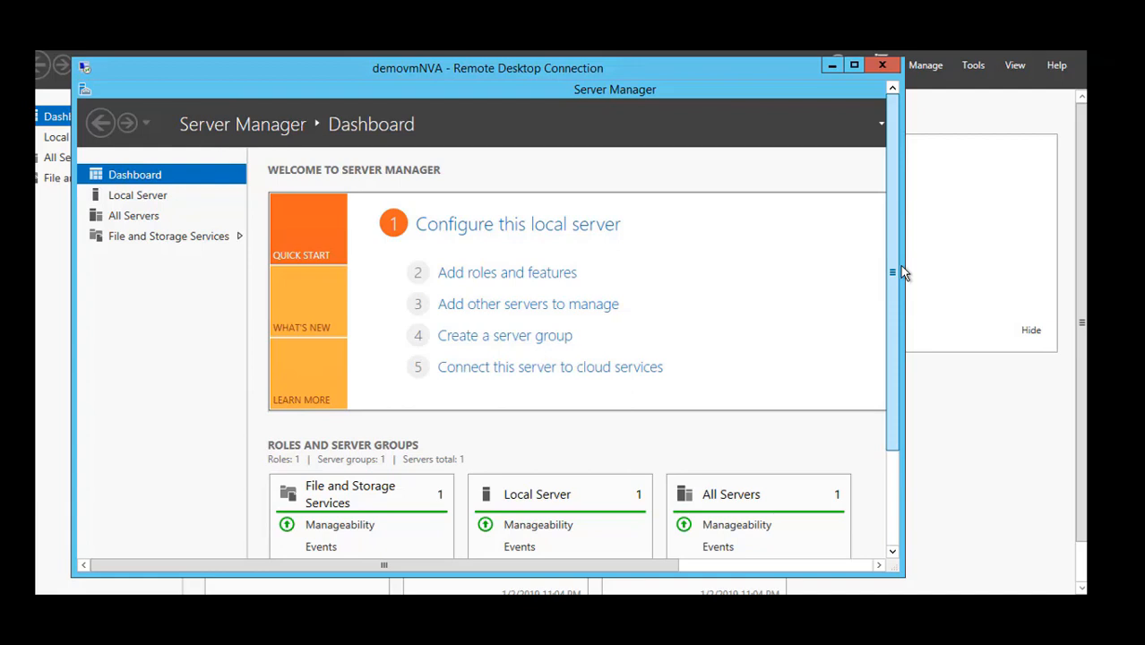
{"action": "left_click_drag", "start_coordinate": [446, 71], "coordinate": [508, 67]}
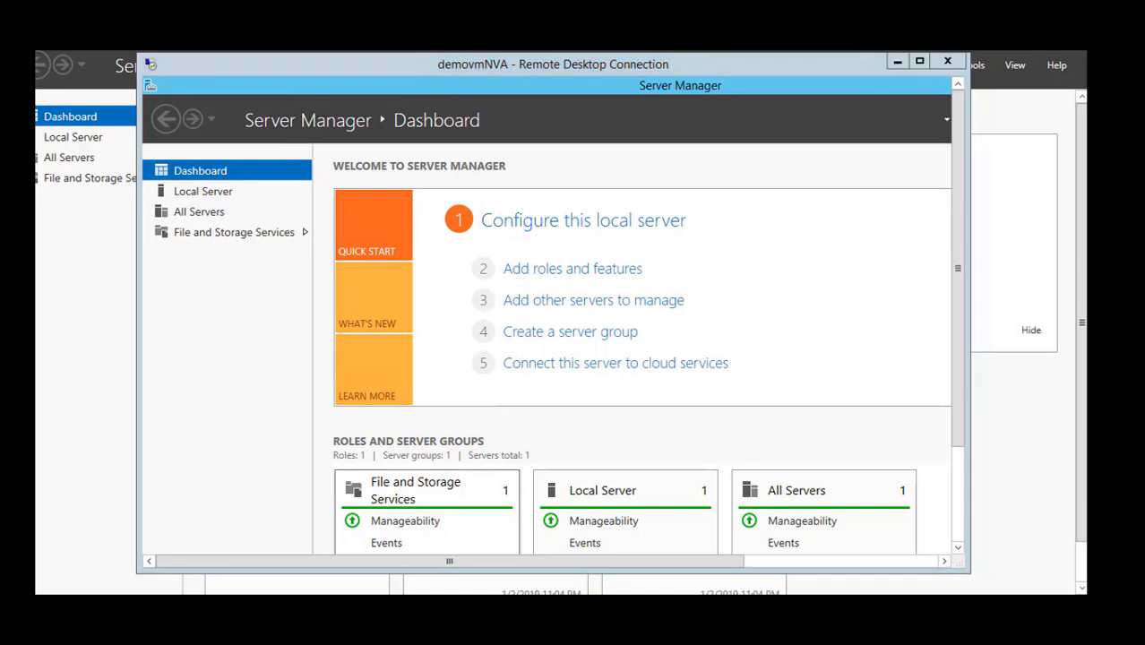
Open a command prompt on demovmPublic by running cmd.
{"action": "key", "text": "super+r"}
{"action": "type", "text": "c"}
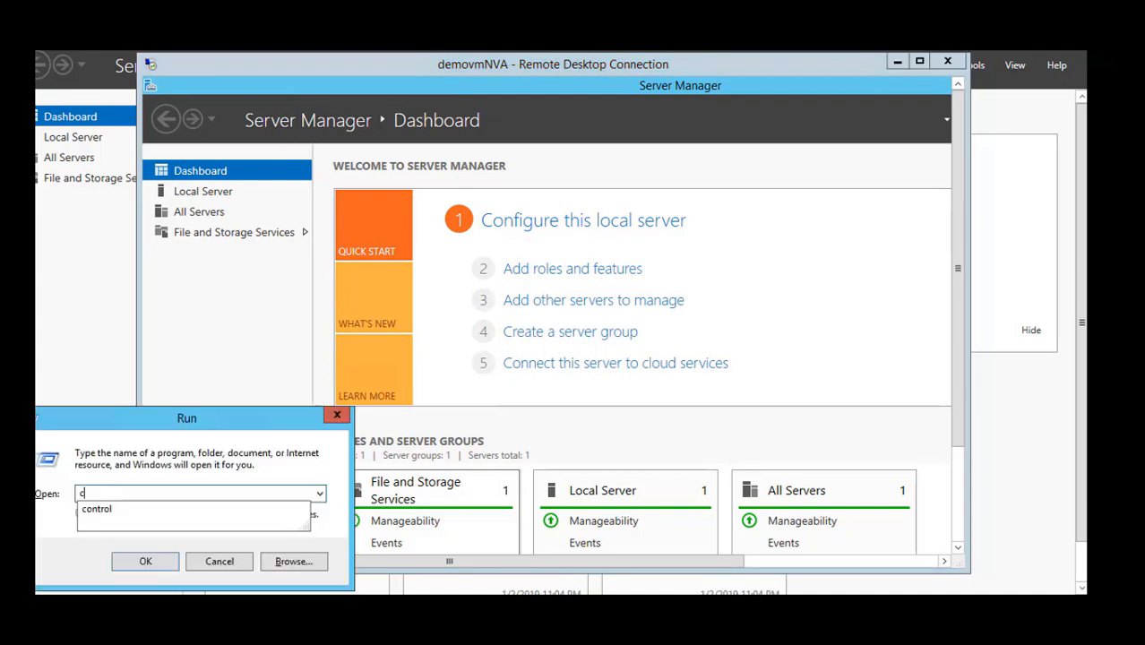
{"action": "type", "text": "md"}
{"action": "key", "text": "Return"}
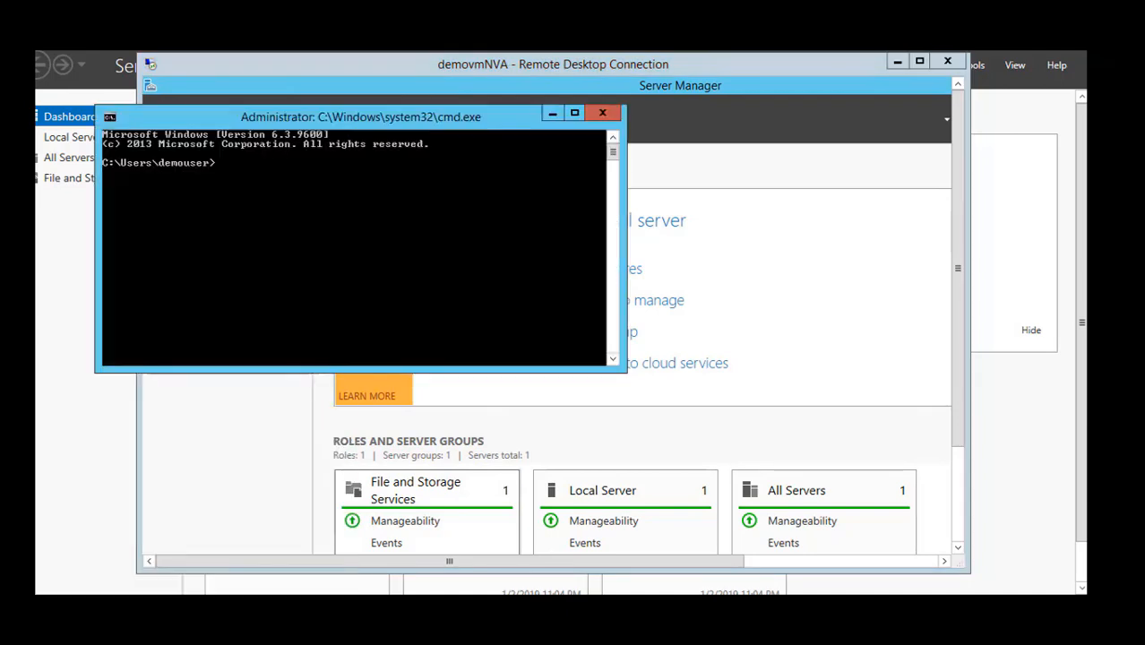
Trace the route from demovmPublic to the private virtual machine with tracert 10.0.1.4.
{"action": "type", "text": "tracert"}
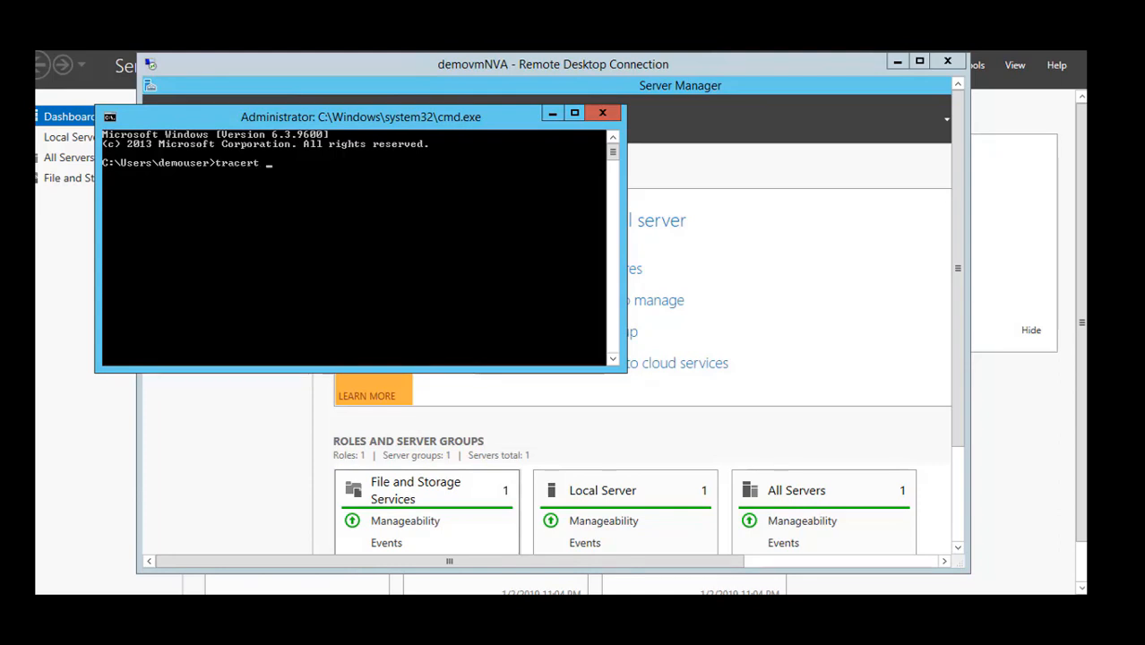
{"action": "type", "text": " 10.0.1.4"}
{"action": "key", "text": "Return"}
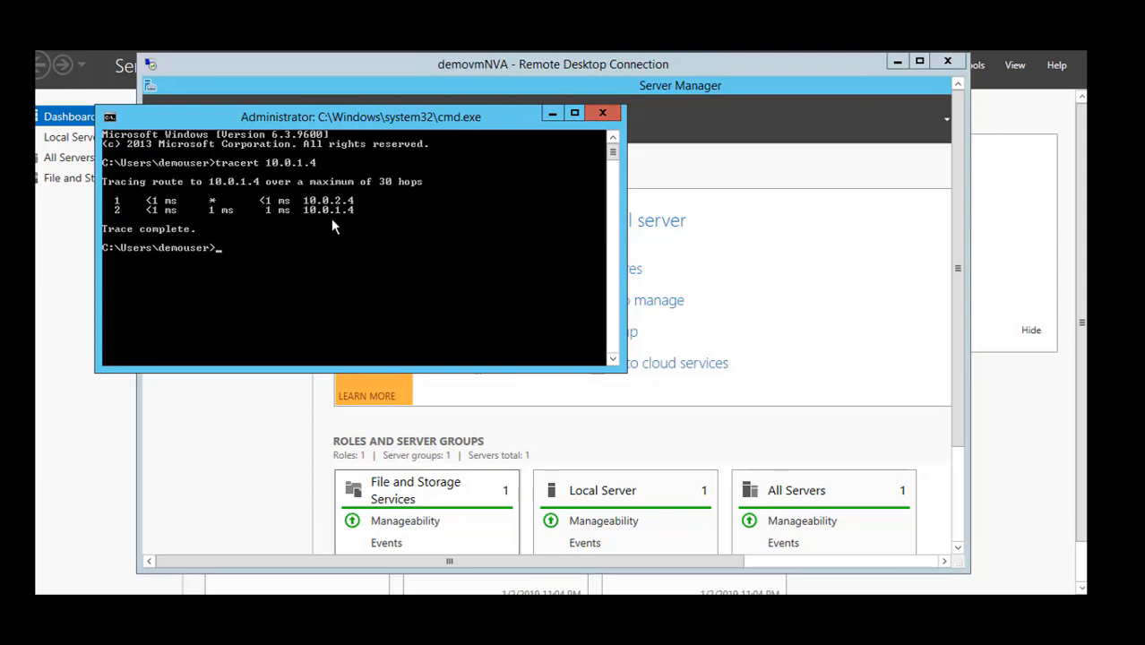
Minimize the demovmNVA session, shift the command prompt aside and bring up the demovmPrivate session.
{"action": "left_click", "coordinate": [896, 61]}
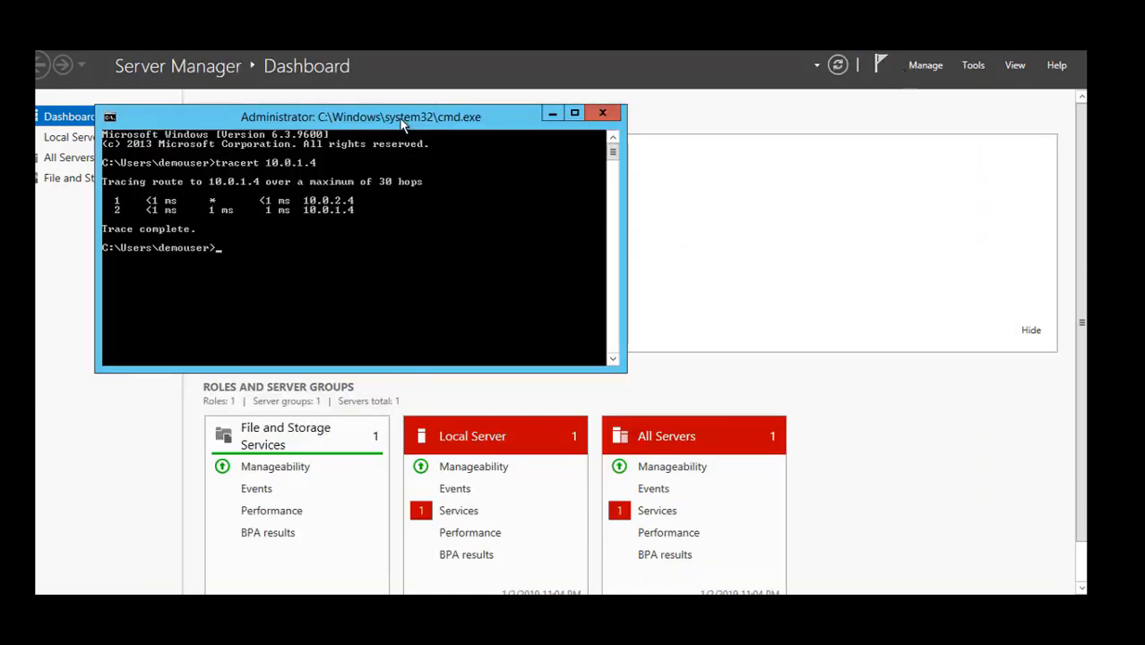
{"action": "left_click_drag", "start_coordinate": [410, 122], "coordinate": [440, 114]}
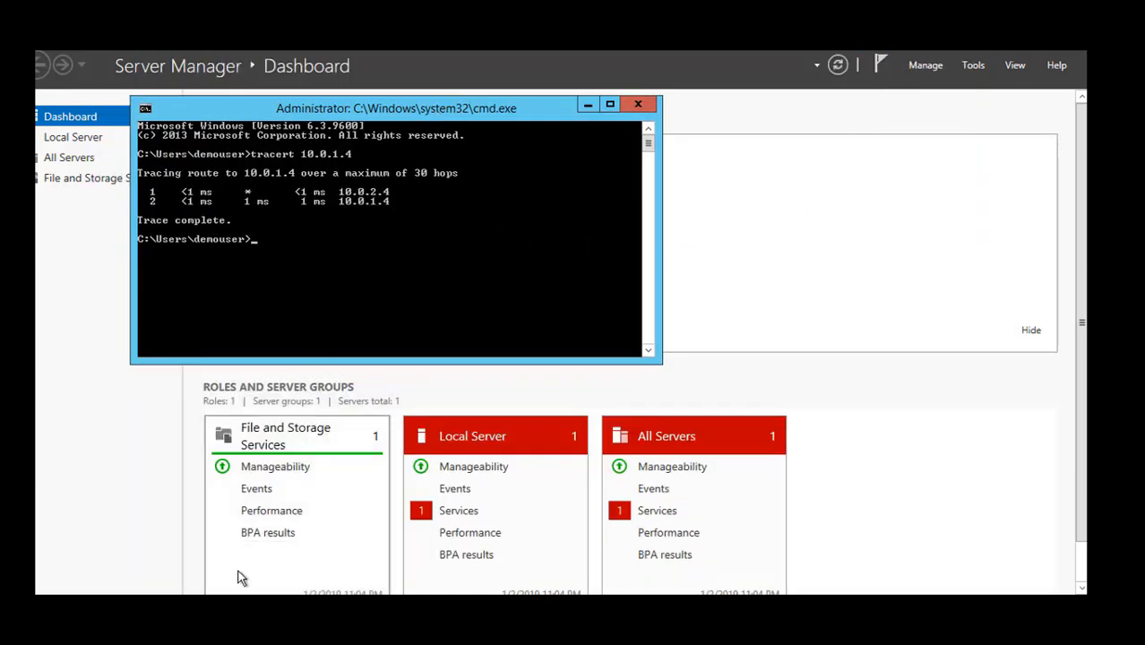
{"action": "left_click", "coordinate": [224, 609]}
{"action": "left_click", "coordinate": [158, 537]}
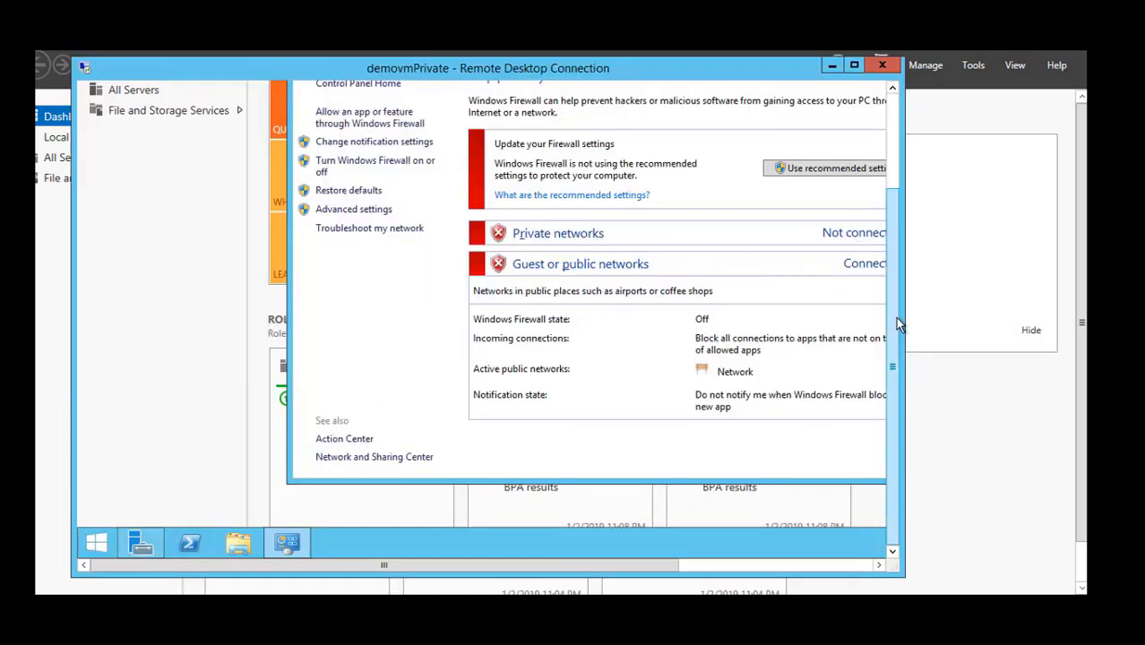
Open a command prompt inside the demovmPrivate session by running cmd.
{"action": "left_click", "coordinate": [96, 554]}
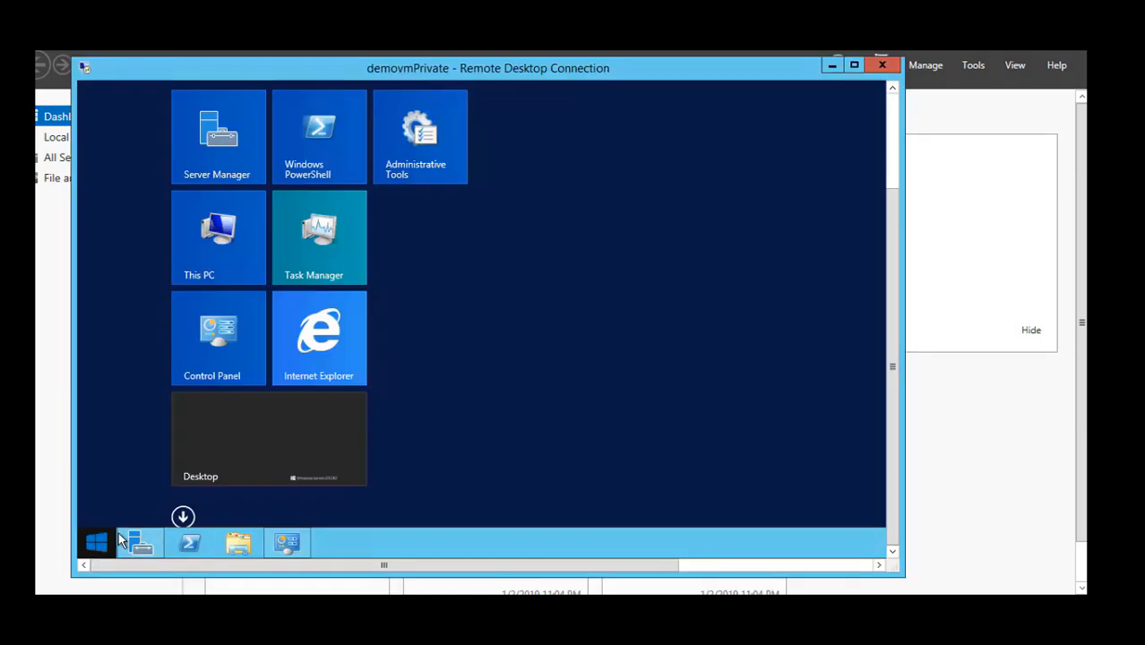
{"action": "right_click", "coordinate": [94, 544]}
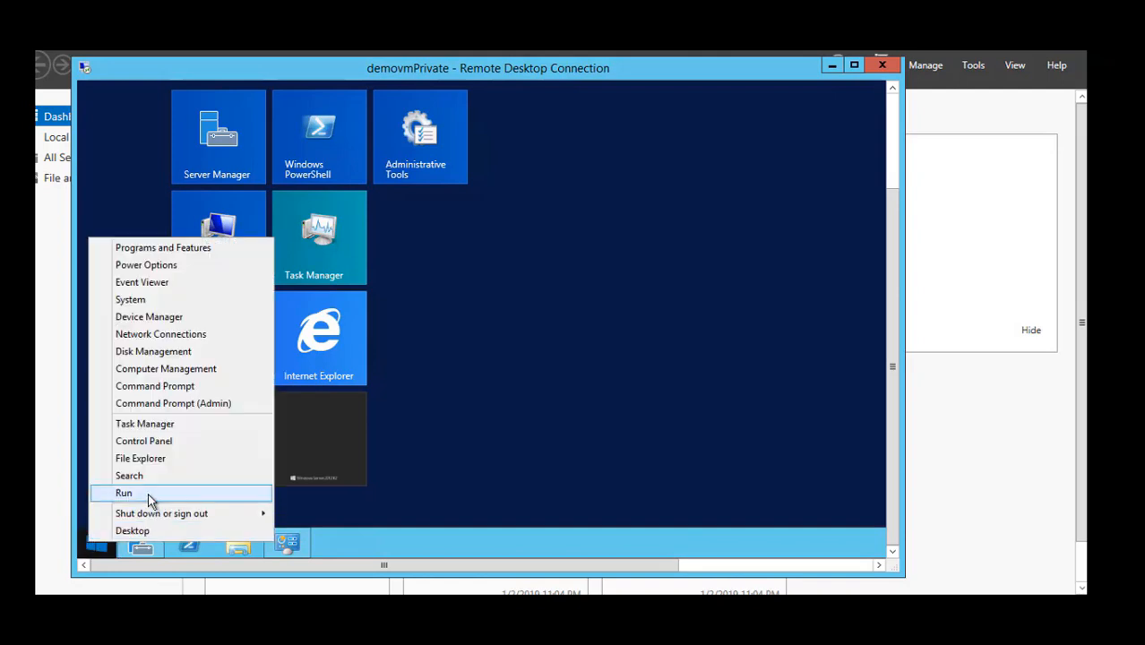
{"action": "left_click", "coordinate": [149, 496]}
{"action": "type", "text": "cmd"}
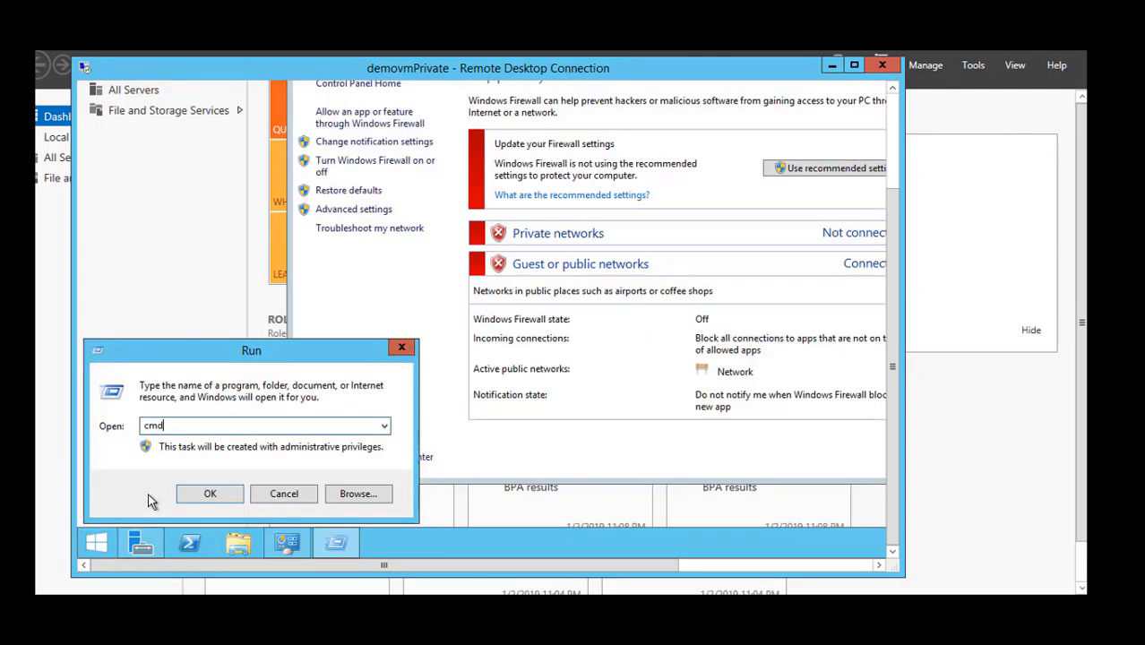
{"action": "key", "text": "Return"}
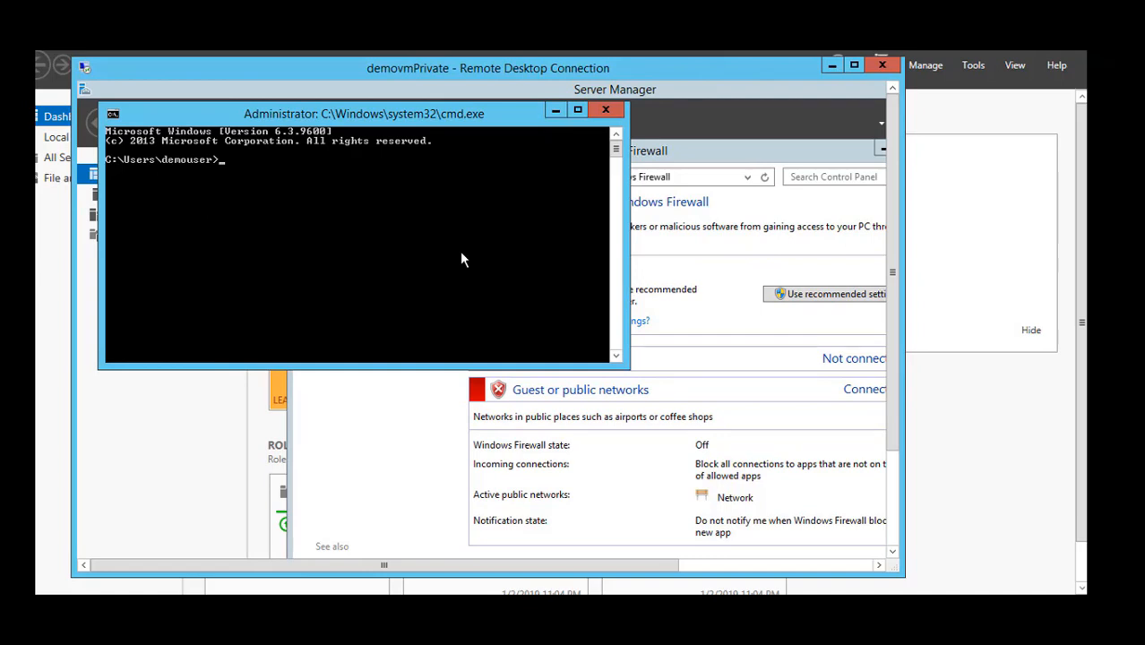
Trace the route from demovmPrivate to the public virtual machine with tracert 10.0.0.4.
{"action": "type", "text": "tracert 10.0.1."}
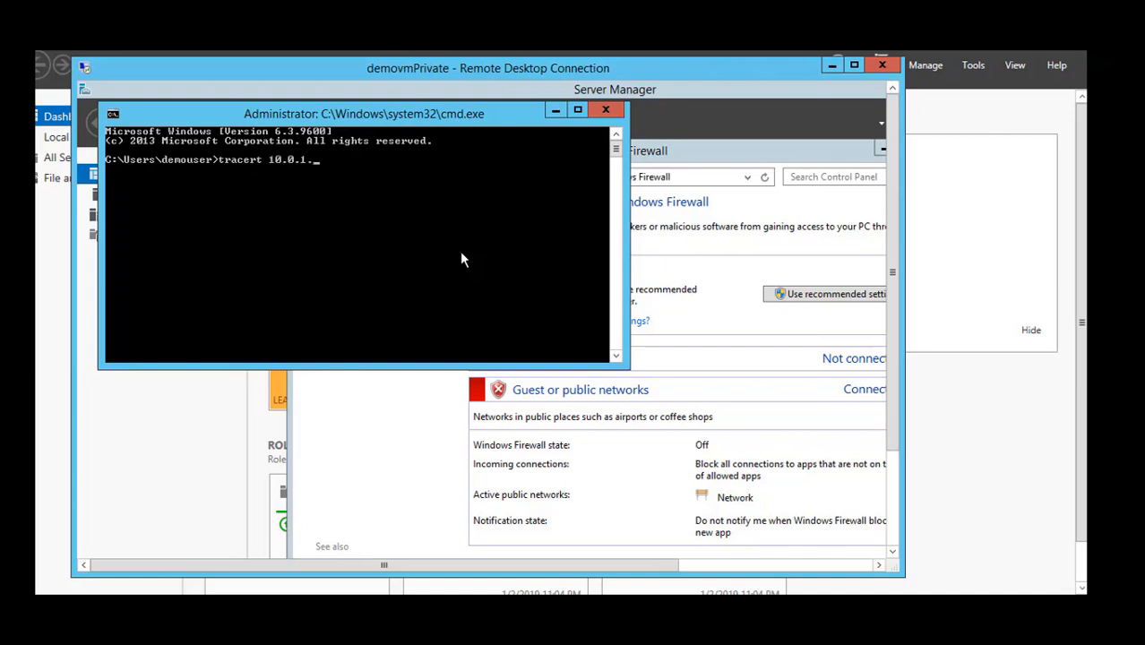
{"action": "key", "text": "BackSpace"}
{"action": "key", "text": "BackSpace"}
{"action": "type", "text": "0.4"}
{"action": "key", "text": "Return"}
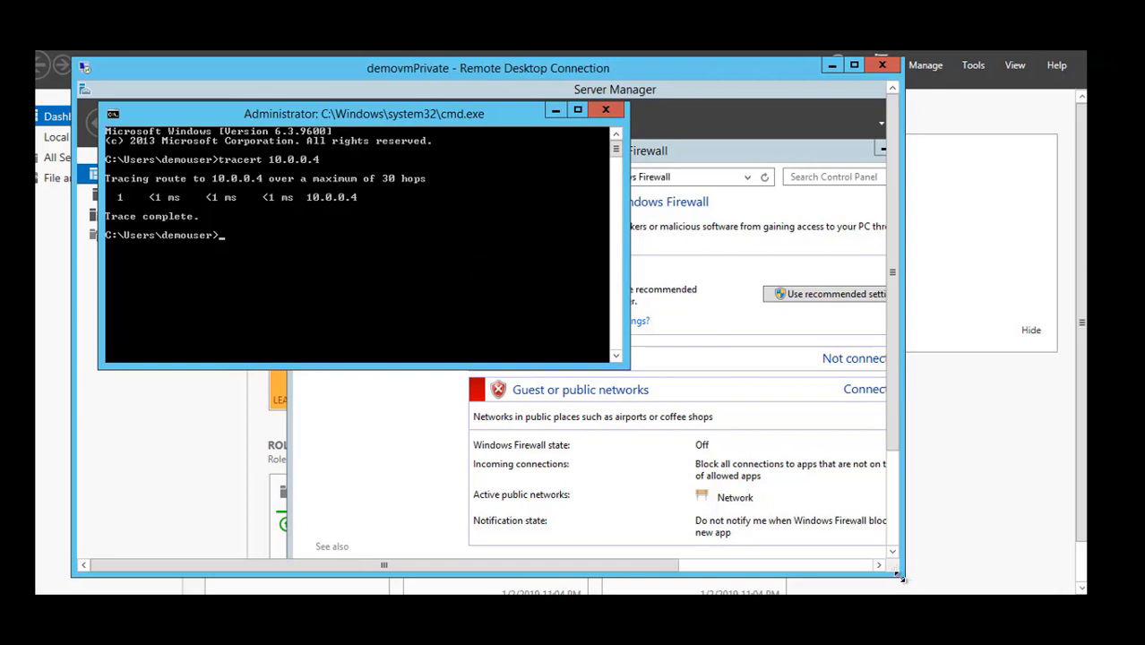
Shrink the demovmPrivate session and place the demovmPublic command prompt beside it to compare both tracert outputs.
{"action": "left_click_drag", "start_coordinate": [903, 573], "coordinate": [547, 491]}
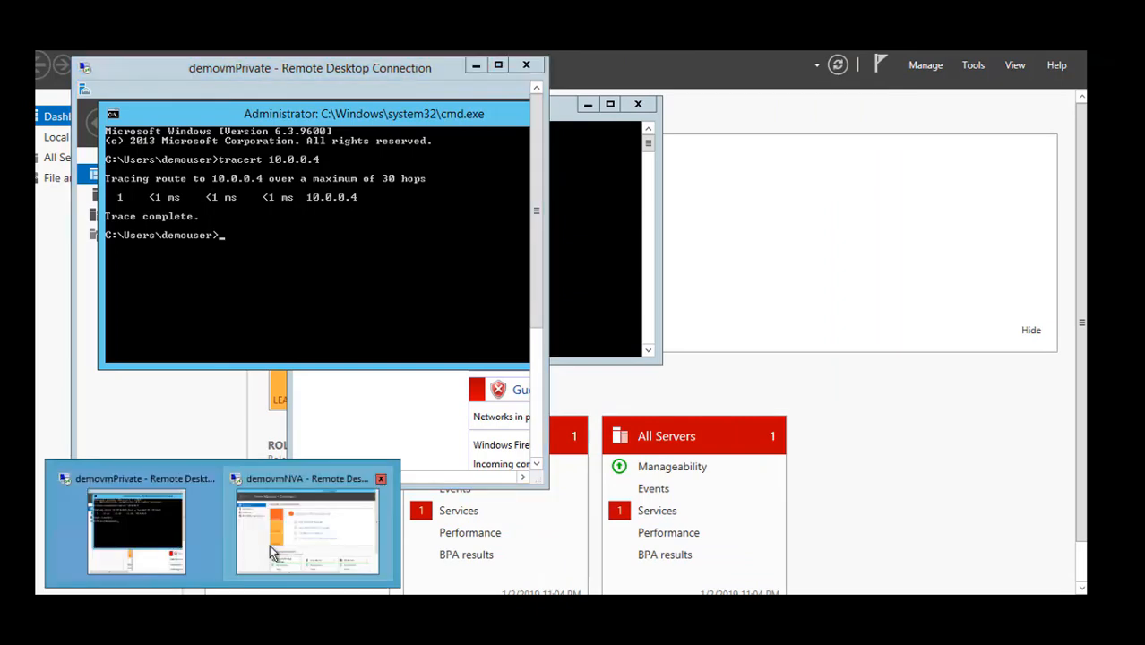
{"action": "mouse_move", "coordinate": [269, 545]}
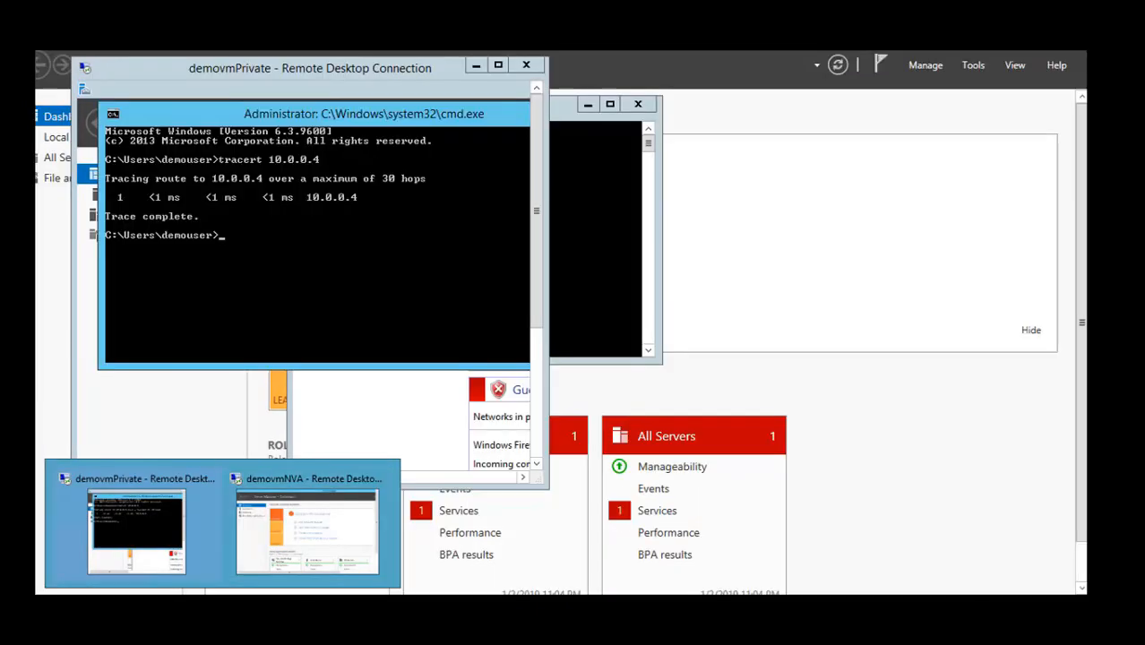
{"action": "left_click", "coordinate": [136, 531]}
{"action": "left_click_drag", "start_coordinate": [277, 107], "coordinate": [553, 90]}
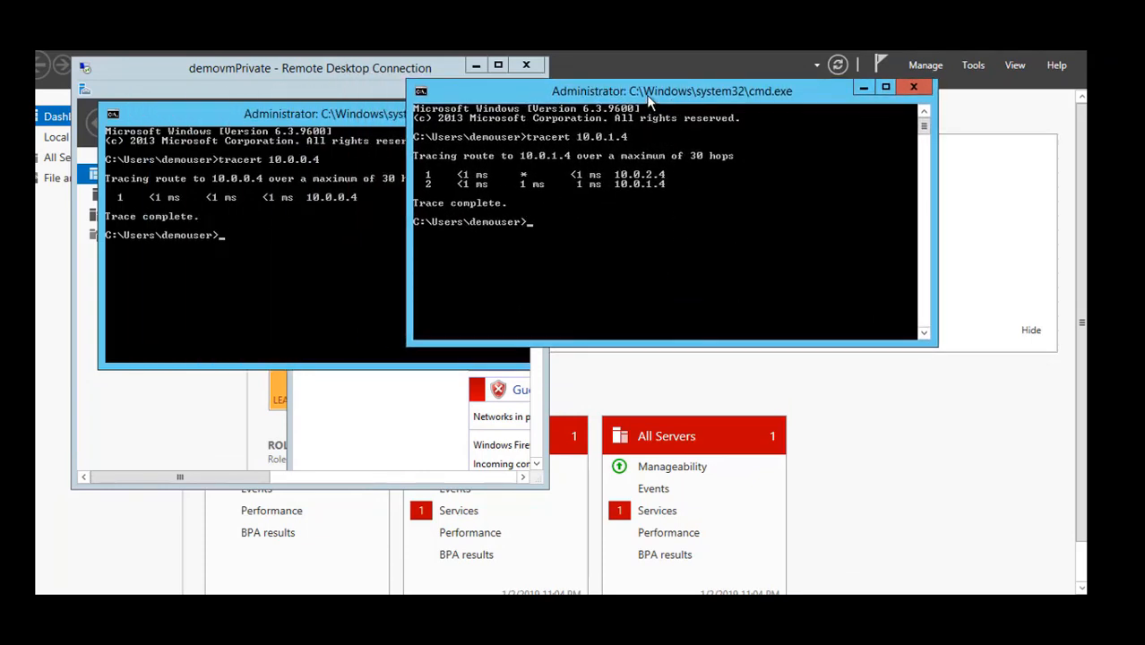
{"action": "left_click_drag", "start_coordinate": [648, 95], "coordinate": [716, 84]}
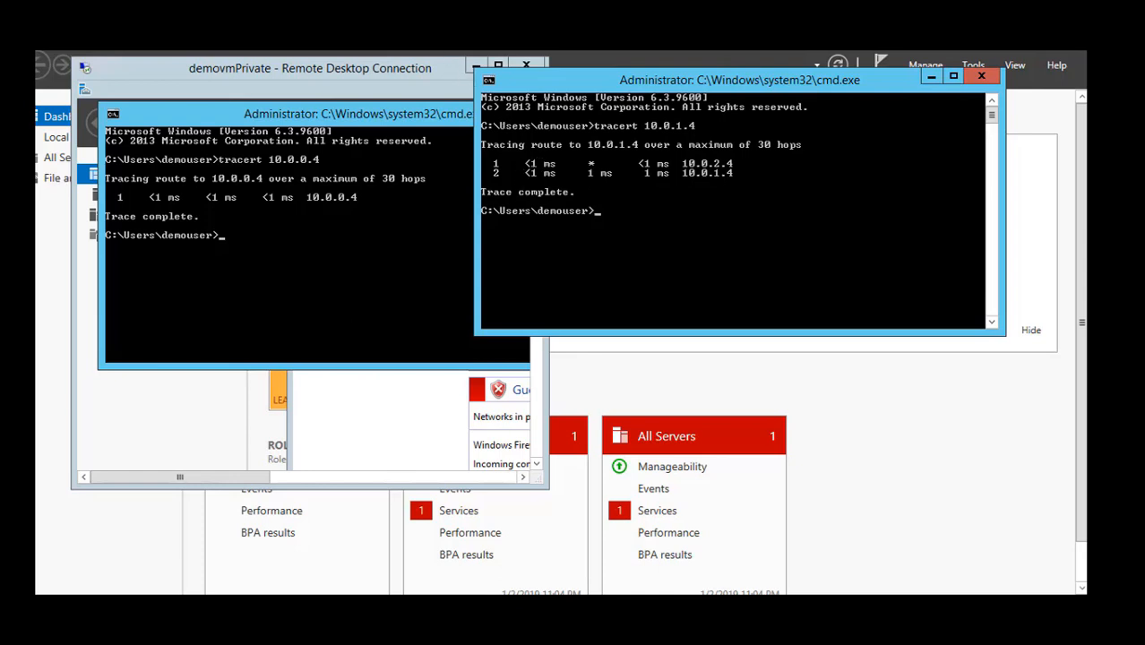
Switch to the Azure portal and view the effective routes of demovmPublic's network interface demovmpublic33.
{"action": "left_click", "coordinate": [476, 65]}
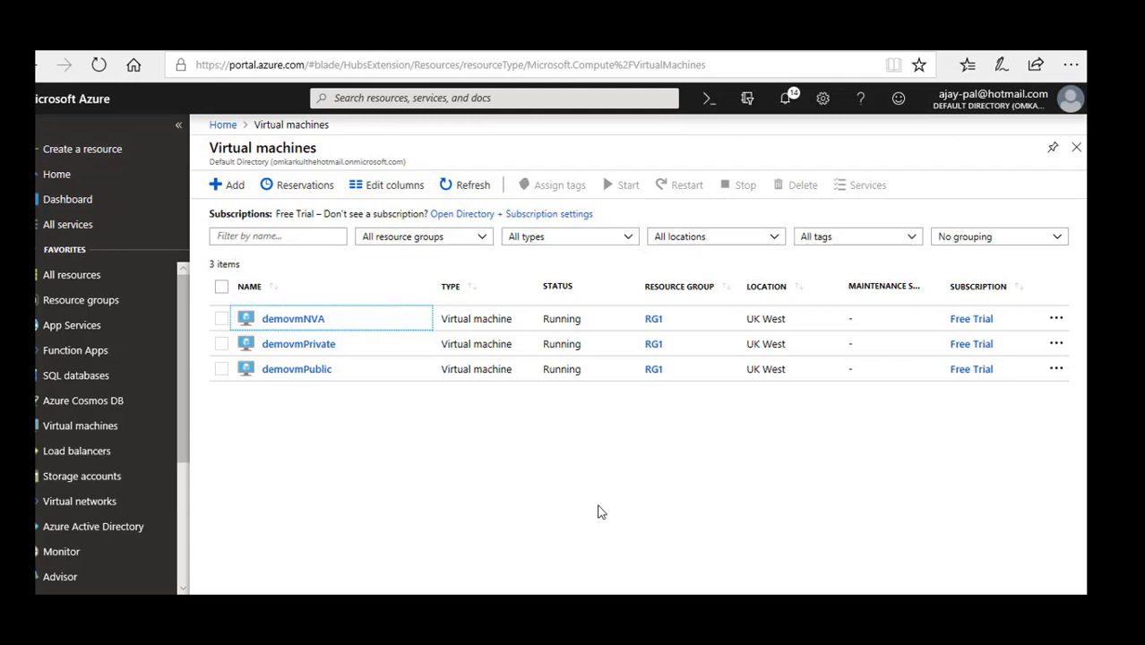
{"action": "left_click", "coordinate": [309, 375]}
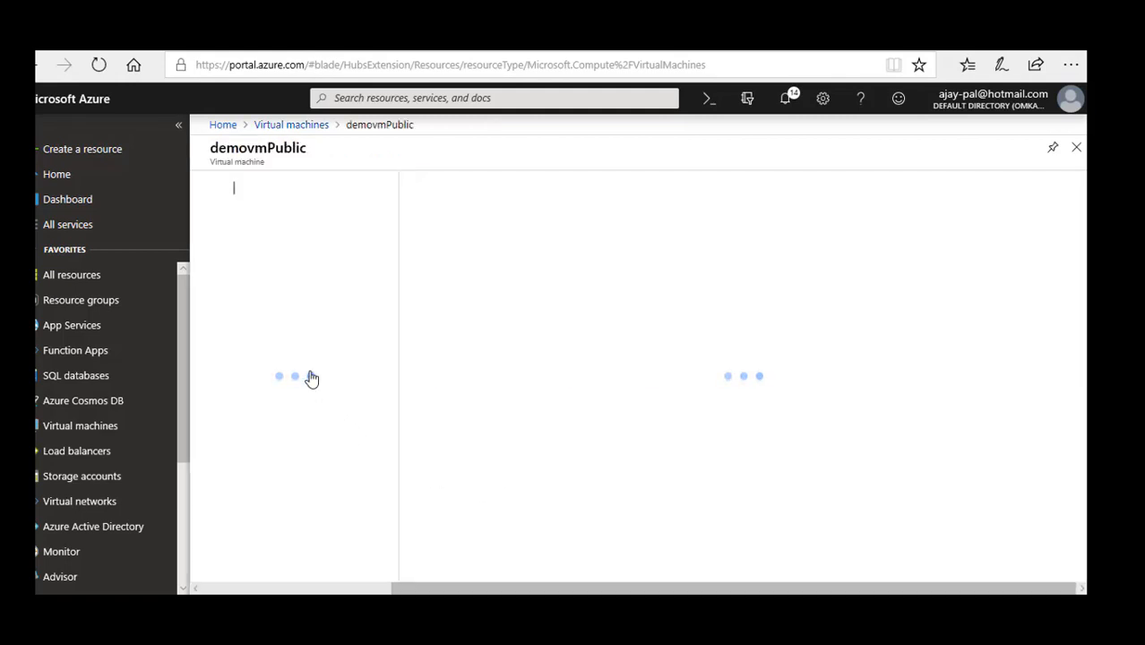
{"action": "left_click", "coordinate": [269, 381]}
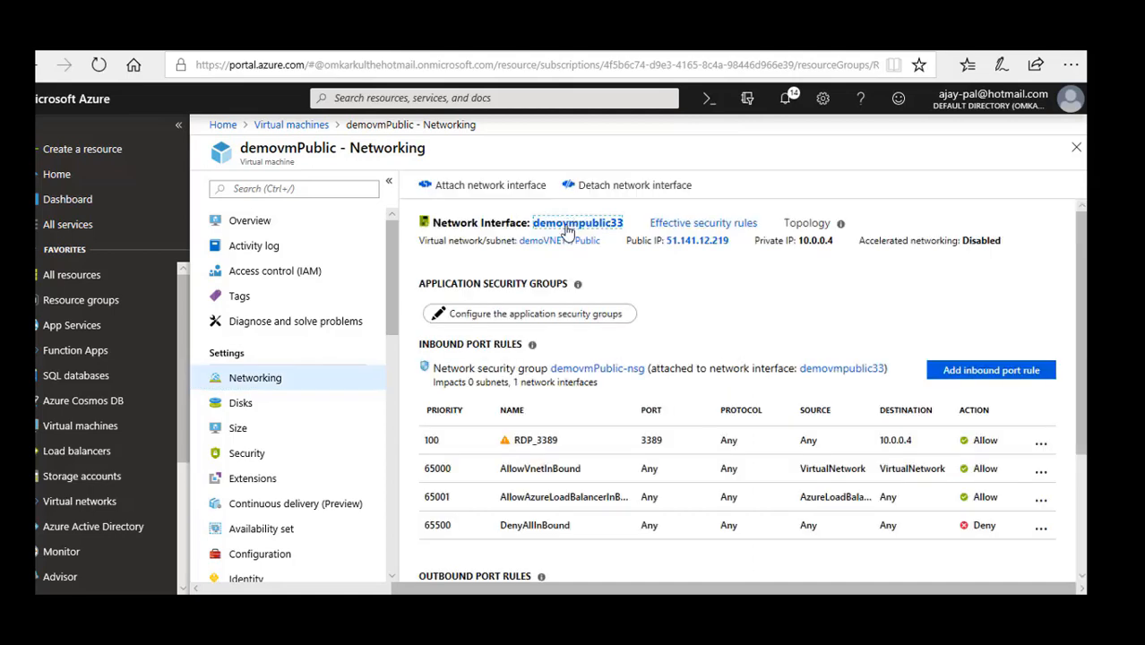
{"action": "left_click", "coordinate": [574, 223]}
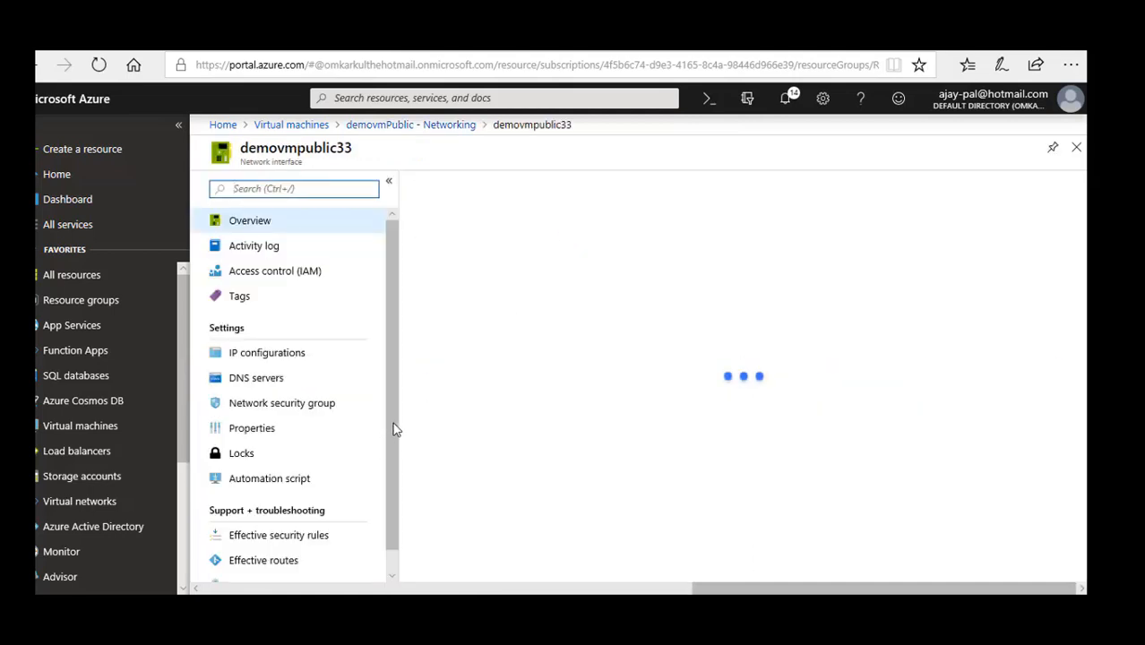
{"action": "left_click", "coordinate": [284, 563]}
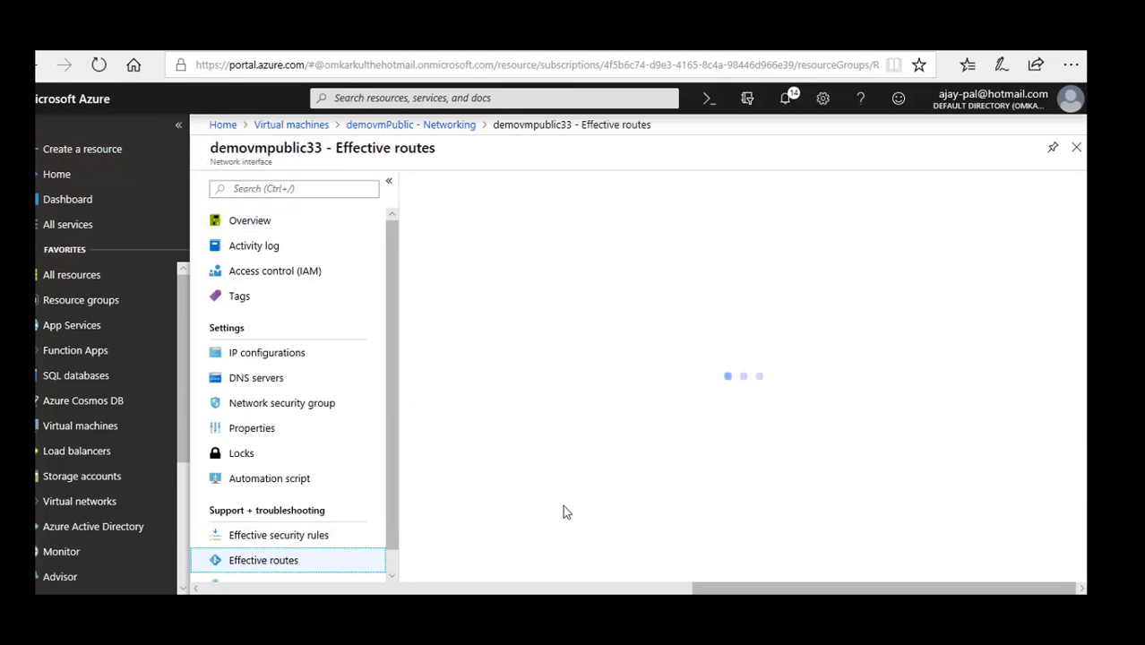